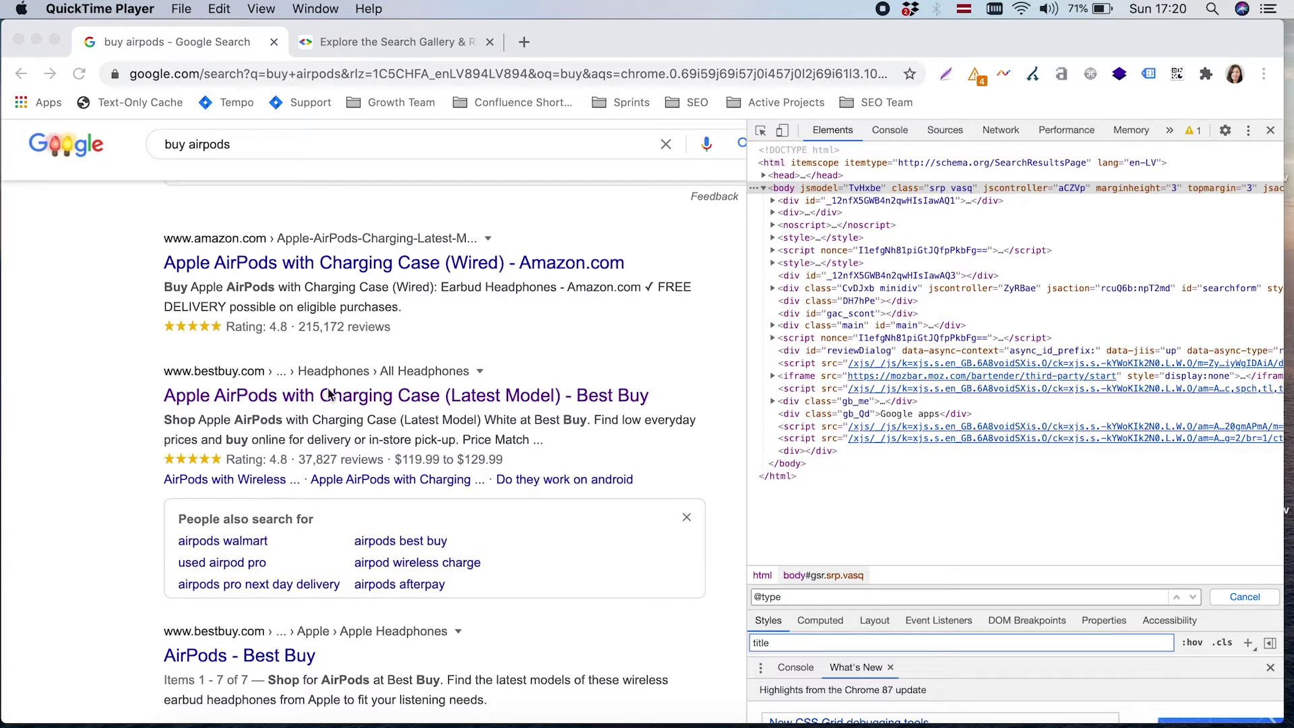
# Open the Best Buy 'Apple AirPods with Charging Case (Latest Model)' result from Google Search.
pyautogui.click(430, 419)
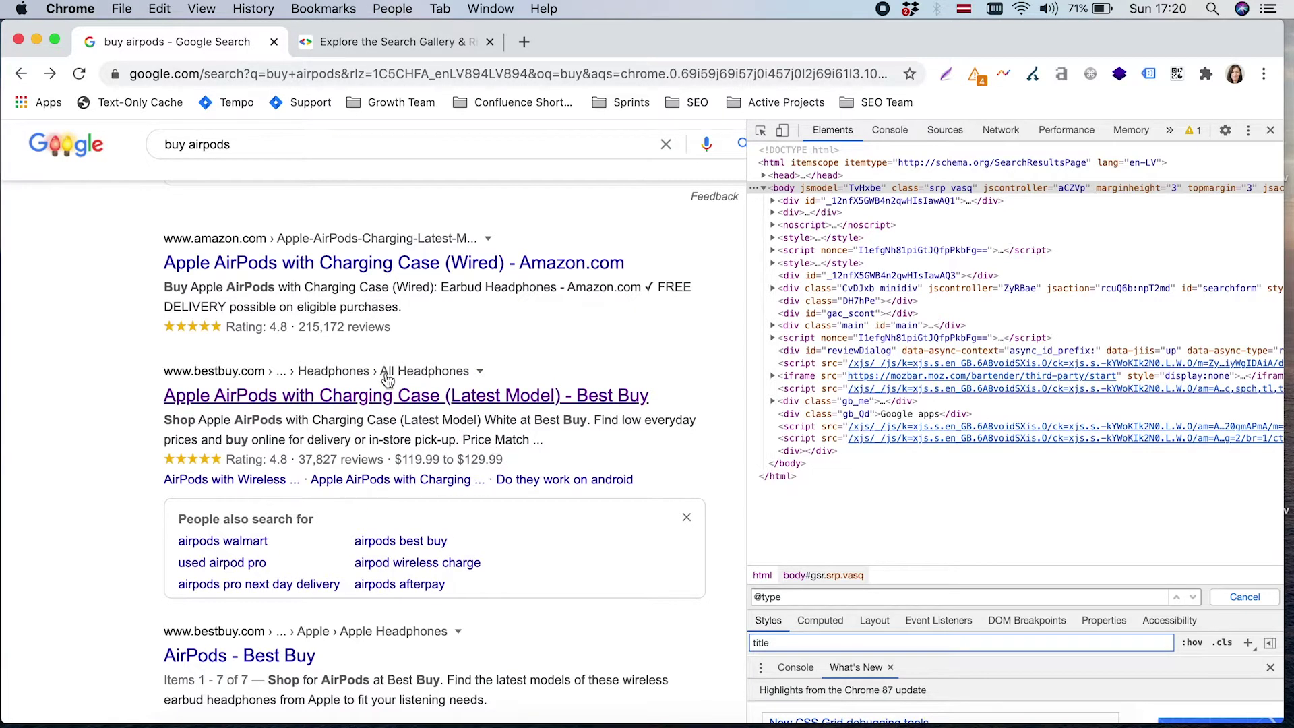
pyautogui.click(387, 401)
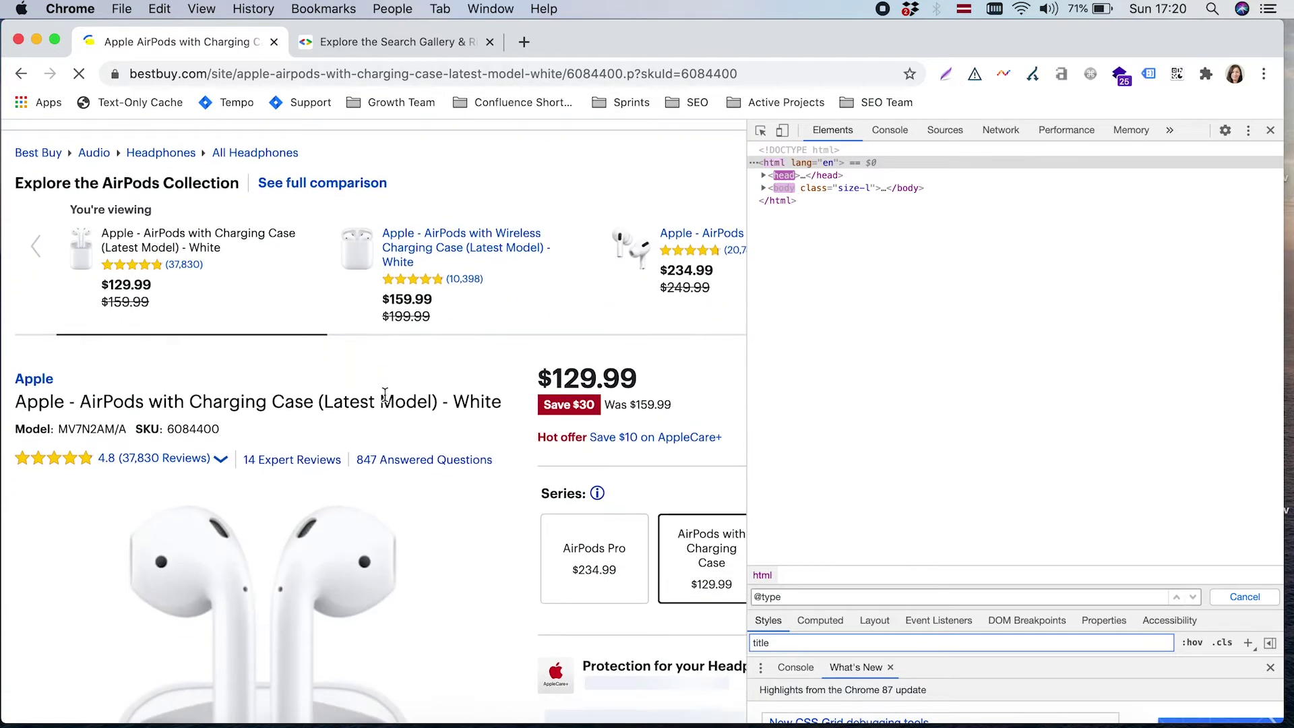
# Check the AirPods product title, $129.99 price and rating on the loaded Best Buy page.
pyautogui.scroll(-5, 384, 393)
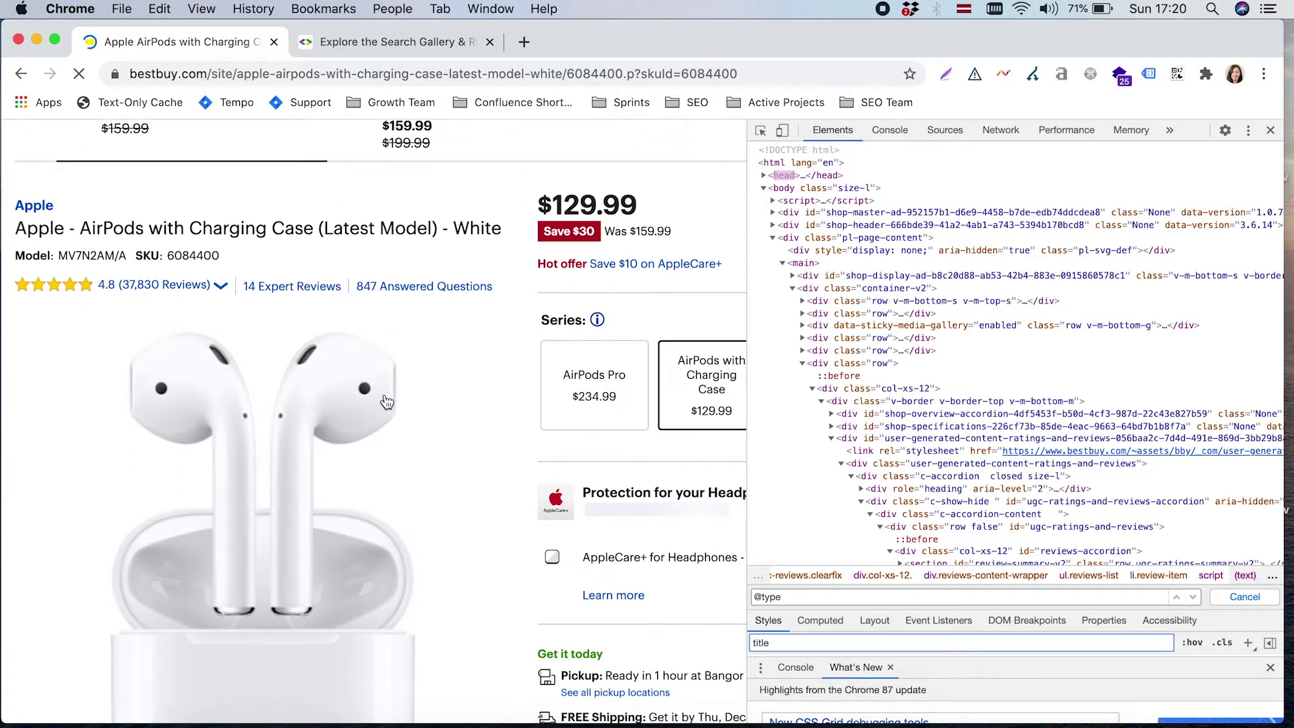
pyautogui.scroll(1, 386, 403)
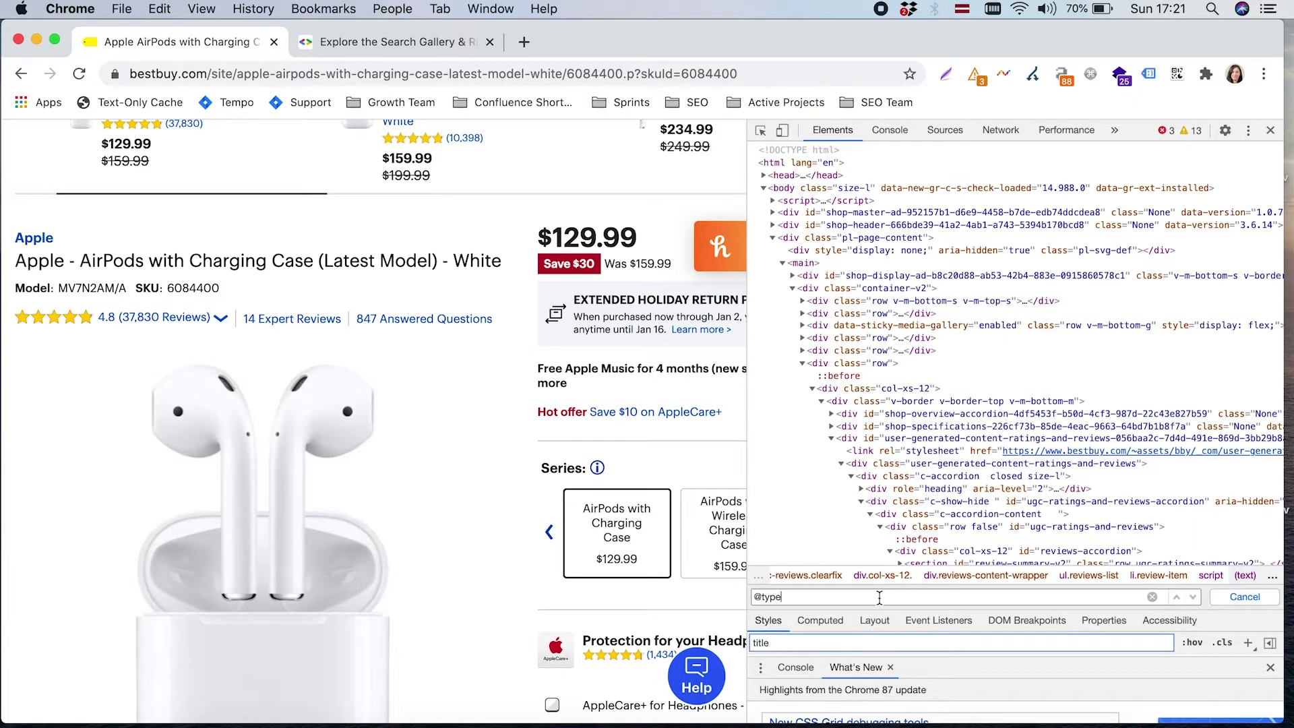
pyautogui.press('Return')
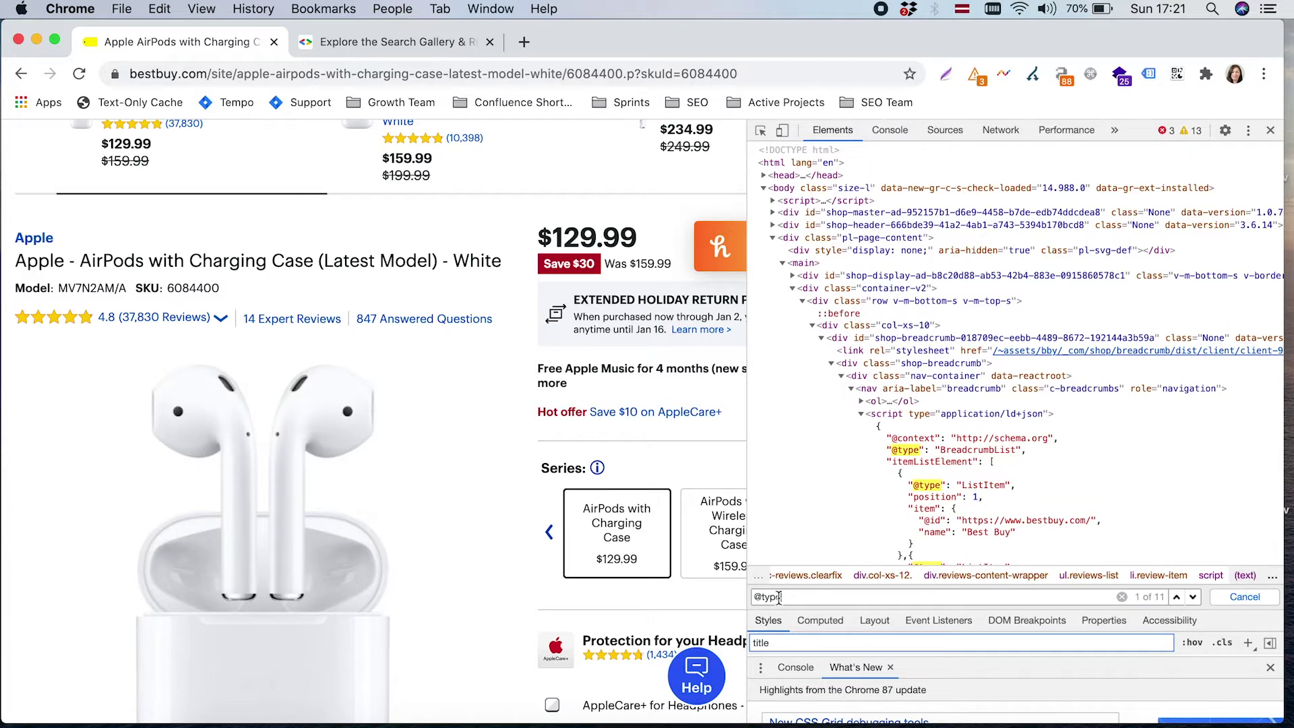
pyautogui.press('Return')
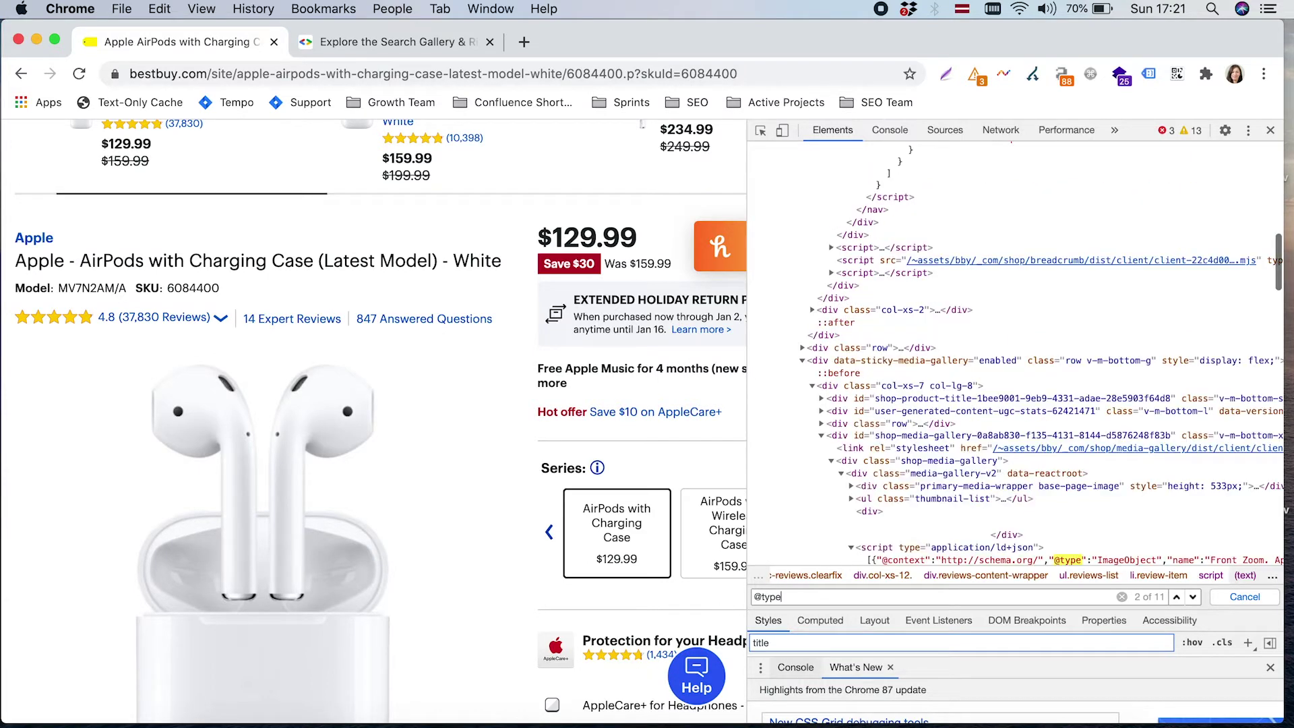
pyautogui.press('Return')
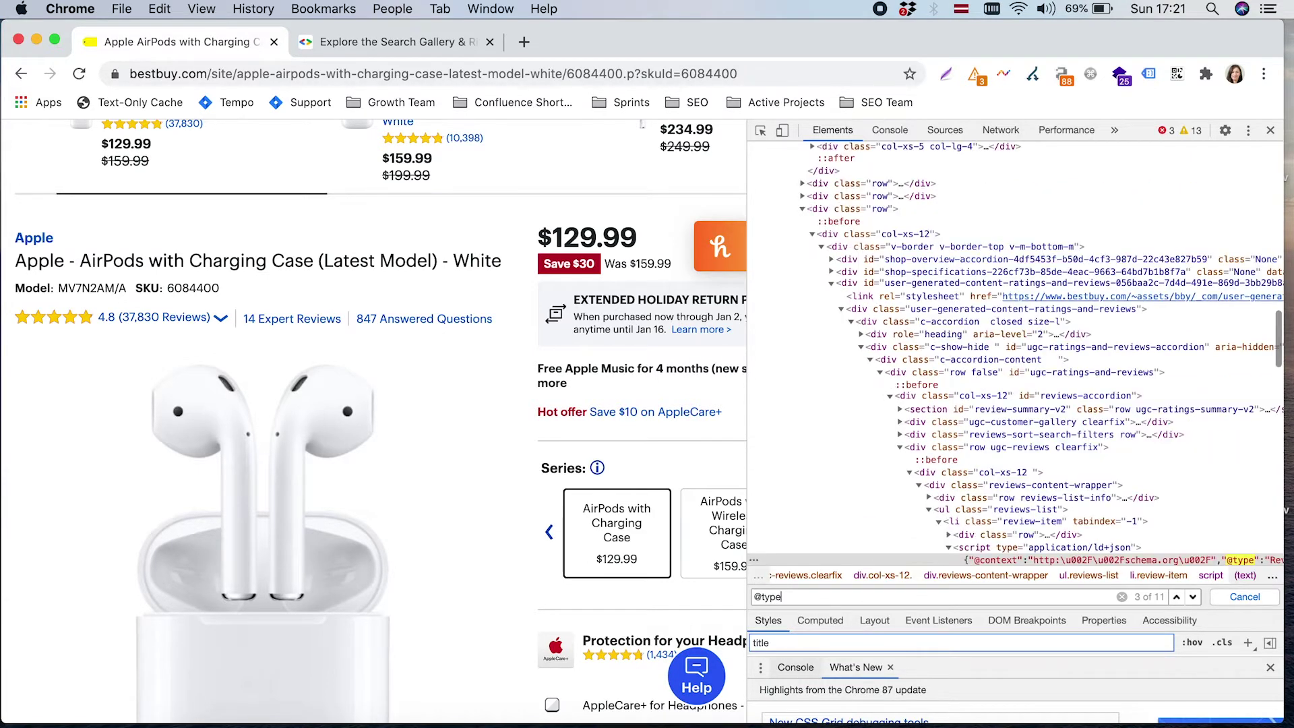
pyautogui.press('Return')
pyautogui.press('Return')
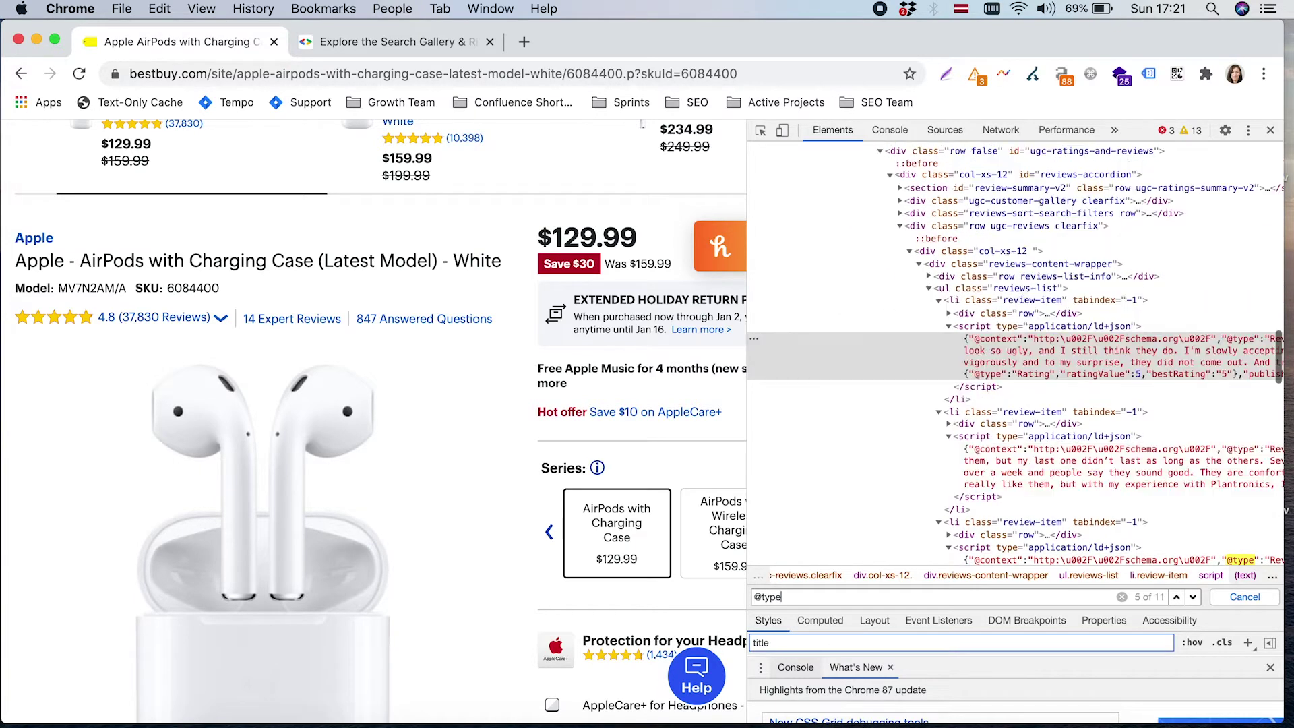
pyautogui.press('Return')
pyautogui.press('Return')
pyautogui.press('Return')
pyautogui.press('Return')
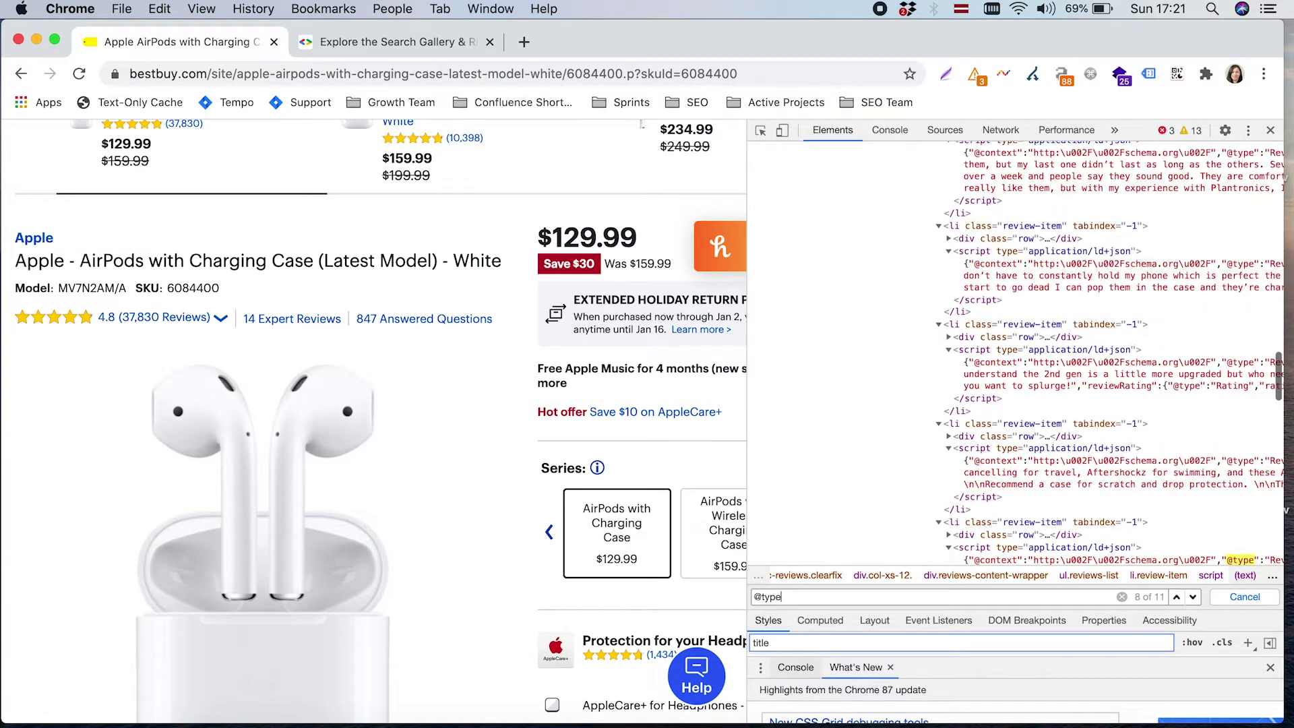
pyautogui.press('Return')
pyautogui.press('Return')
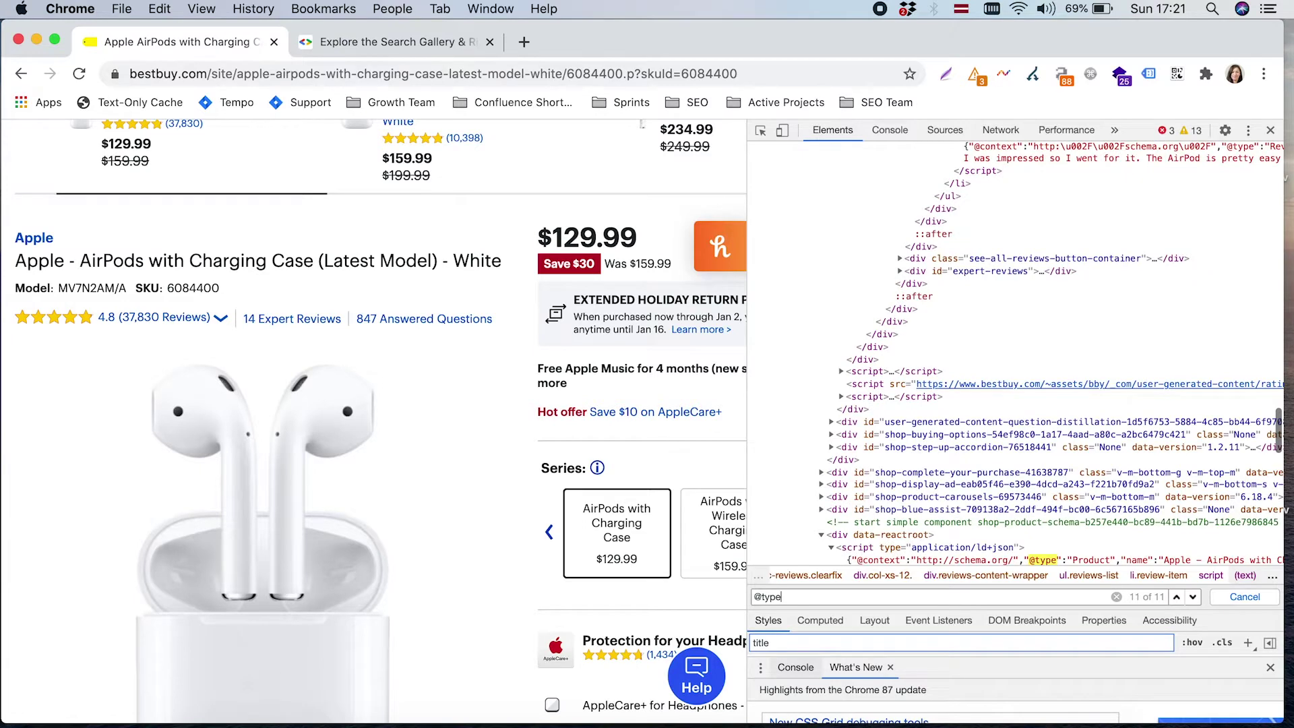
pyautogui.scroll(-3, 977, 561)
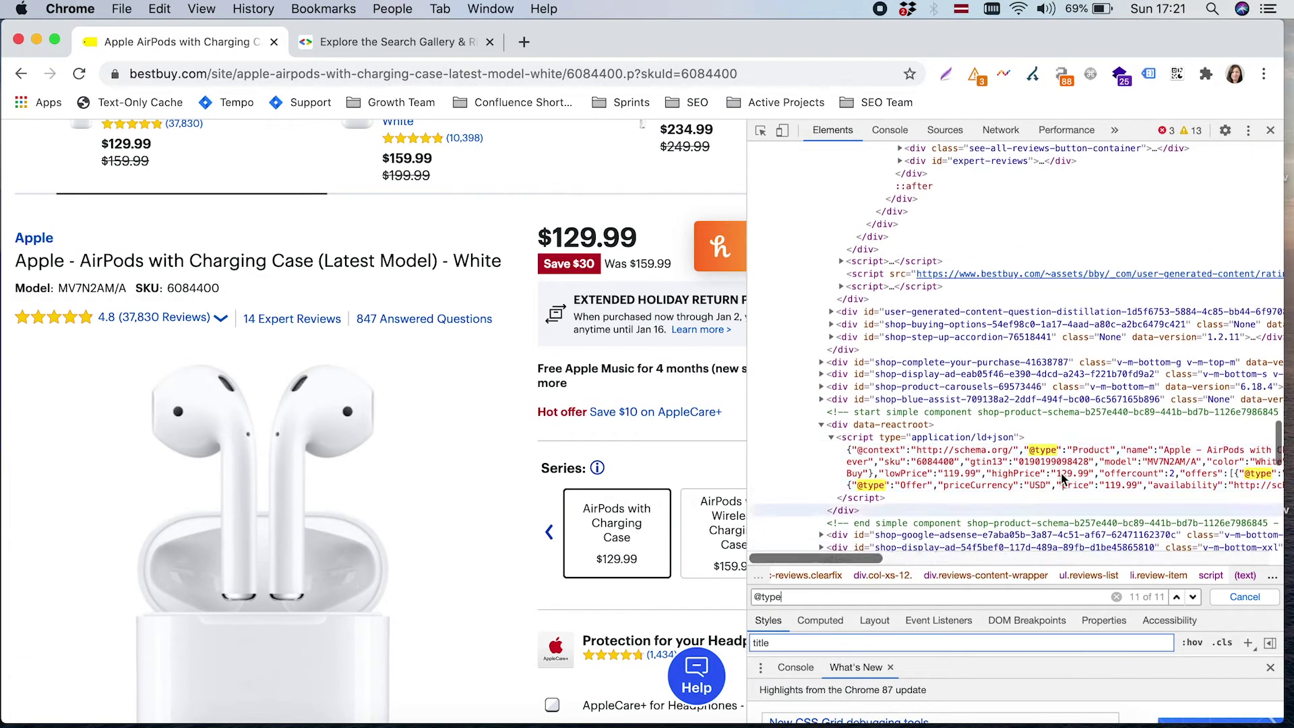
pyautogui.hscroll(2, 1063, 479)
pyautogui.hscroll(-2, 1063, 479)
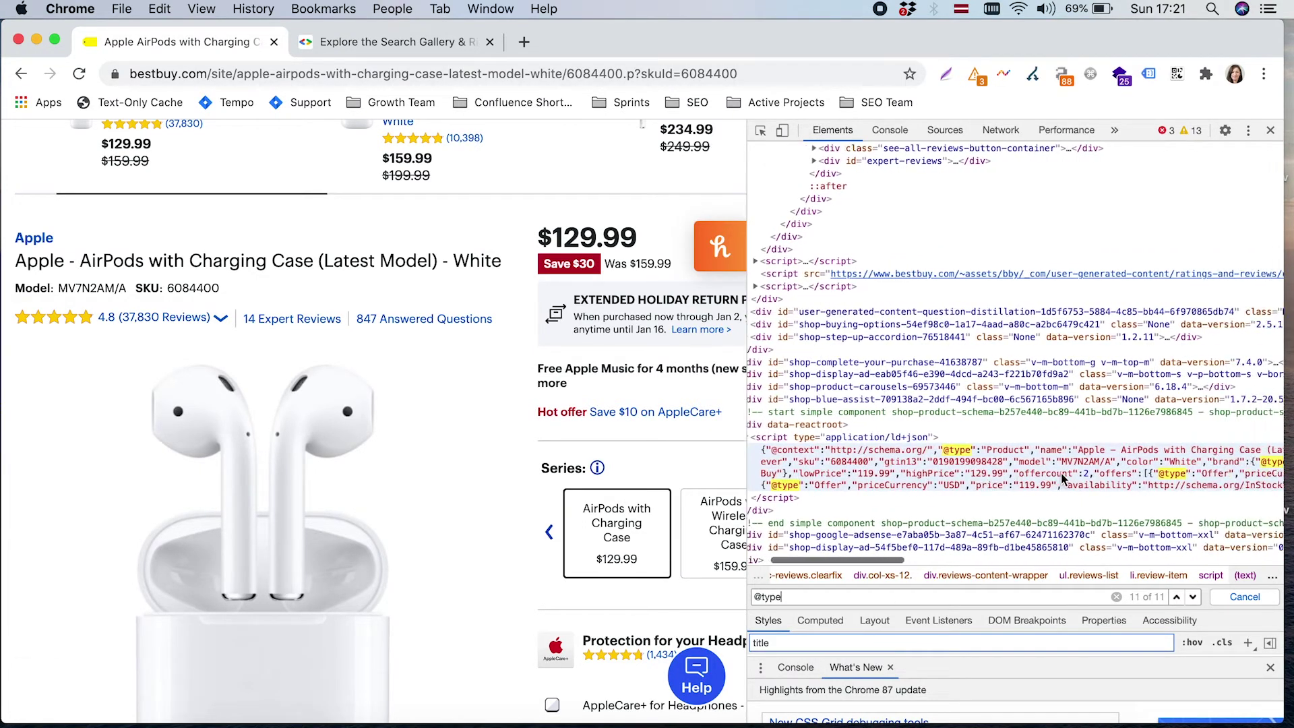
pyautogui.hscroll(-1, 1063, 479)
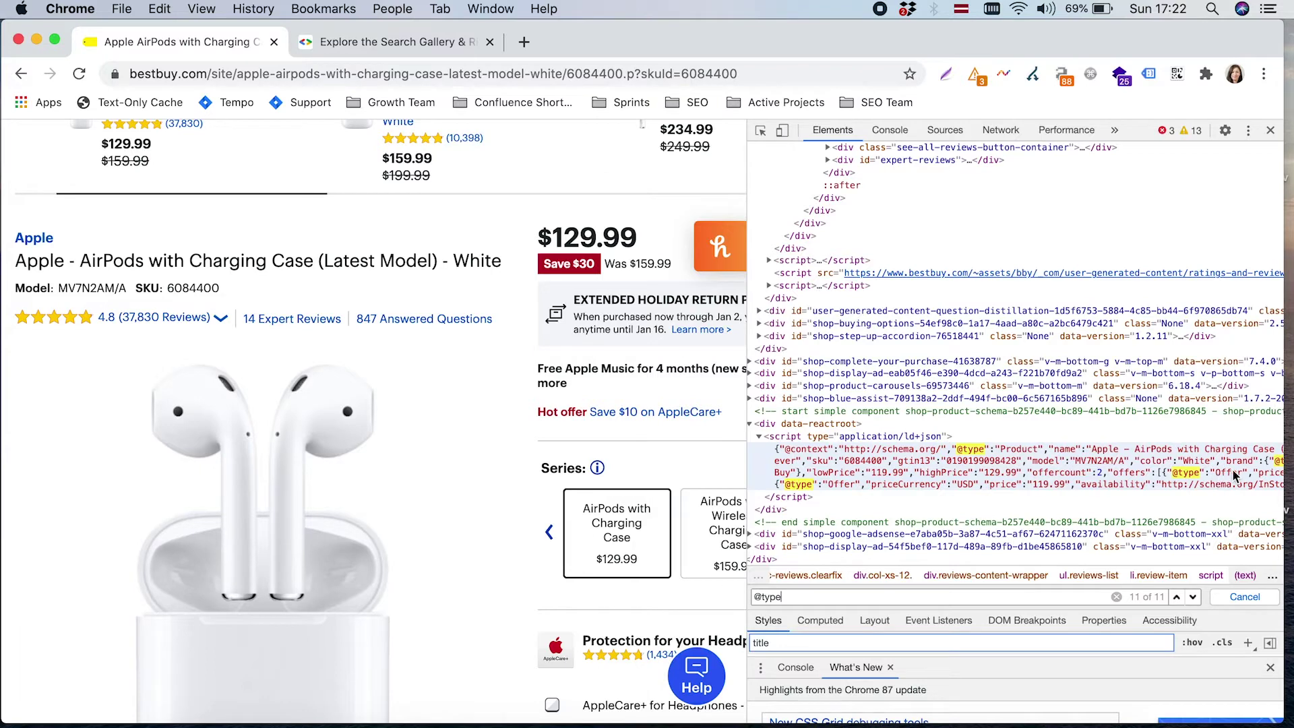
pyautogui.hscroll(4, 1233, 468)
pyautogui.hscroll(-1, 1232, 468)
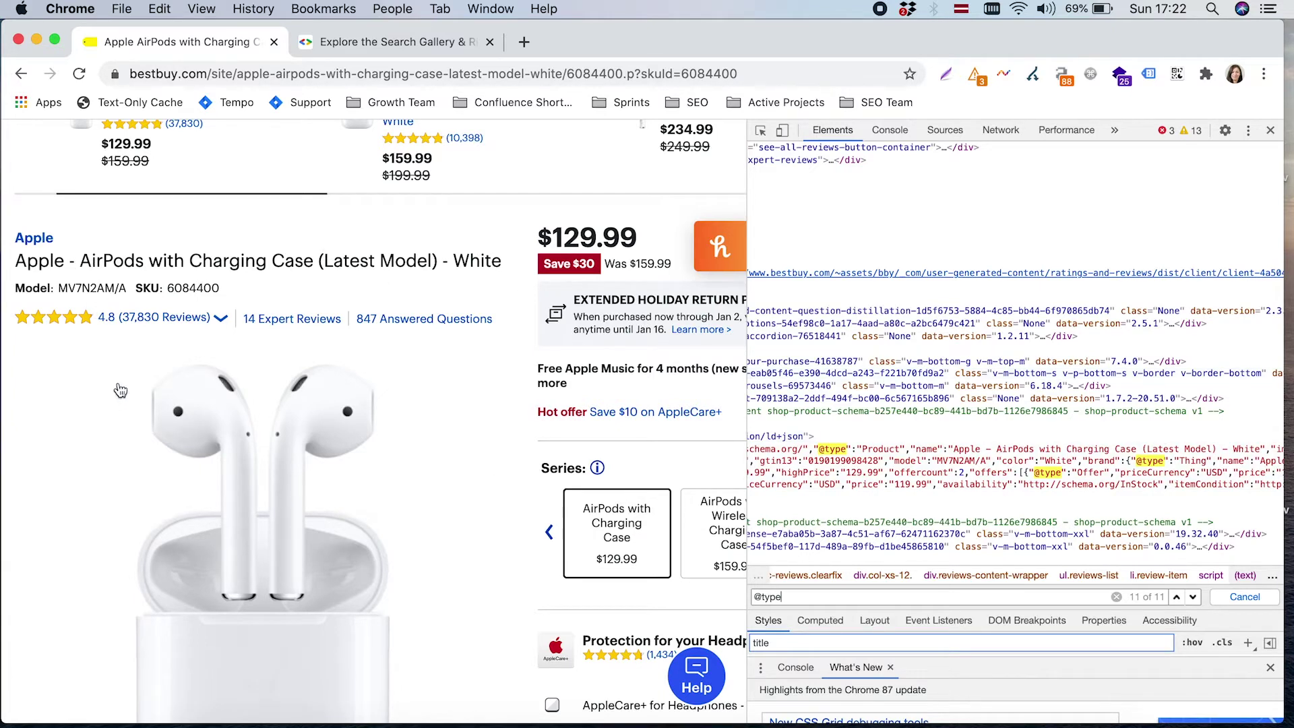
pyautogui.hscroll(8, 973, 399)
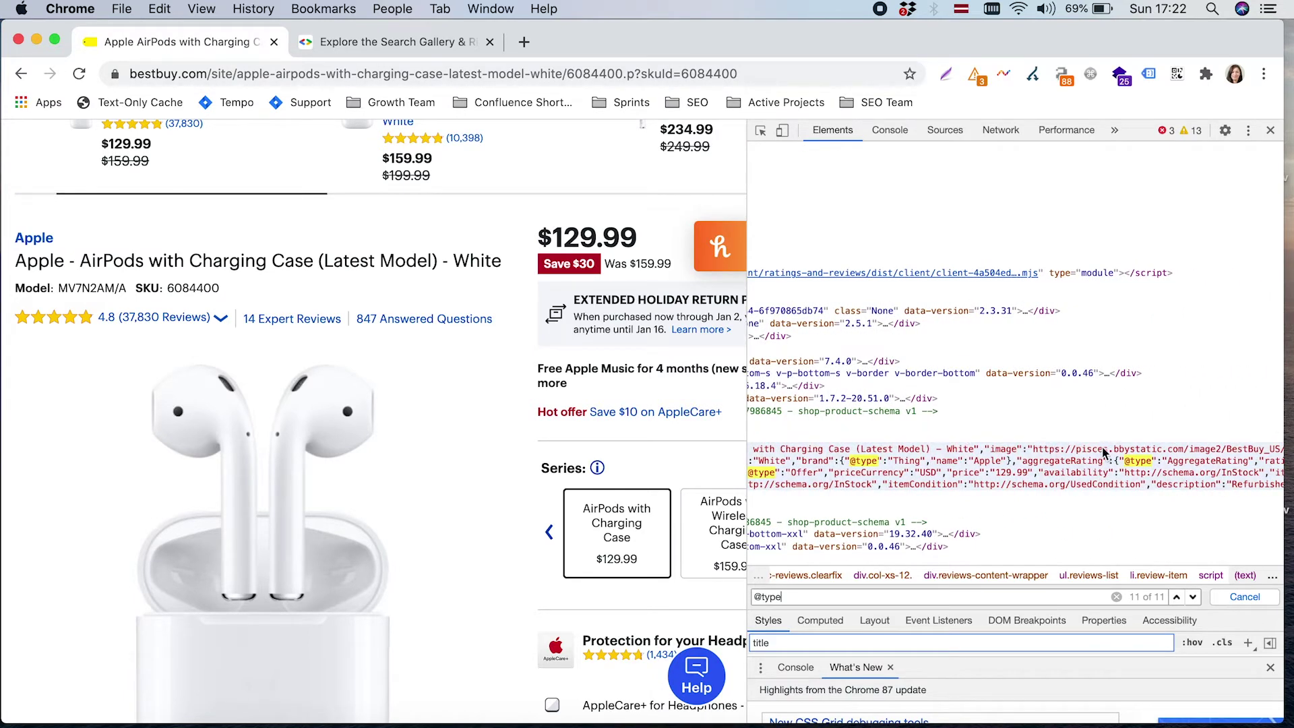
pyautogui.hscroll(10, 1073, 447)
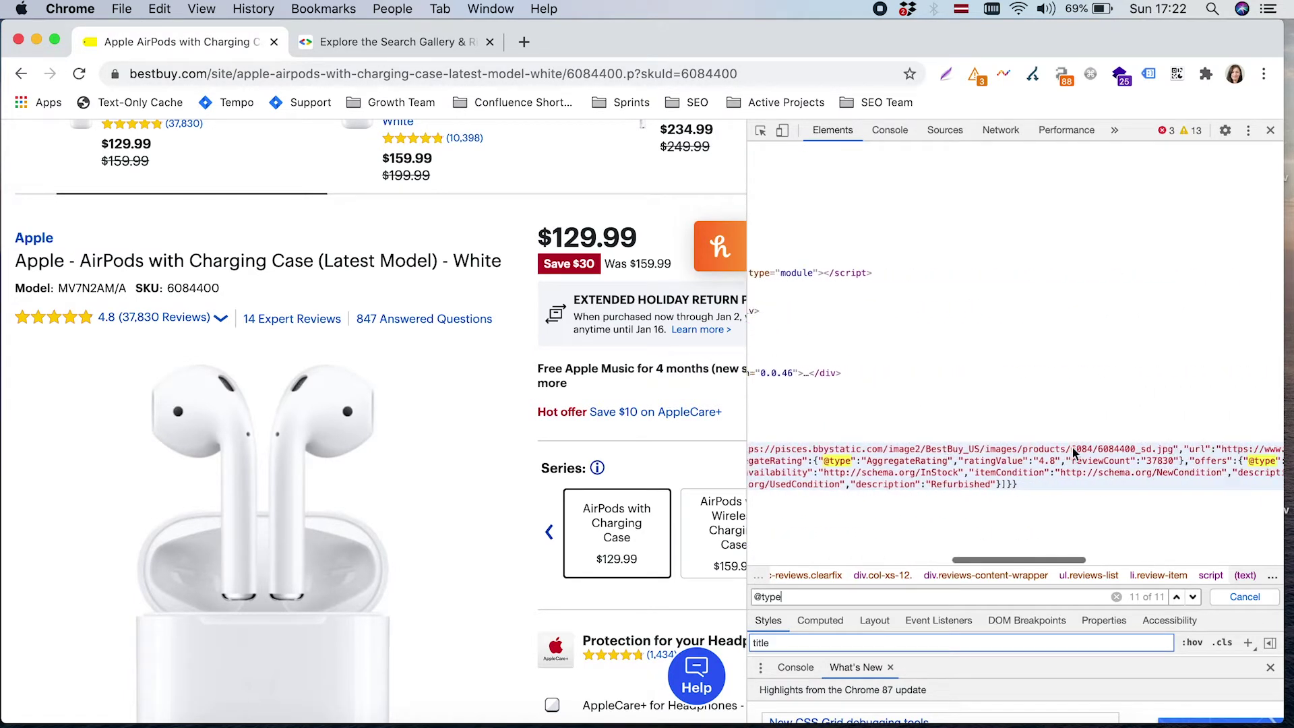
pyautogui.hscroll(10, 1073, 448)
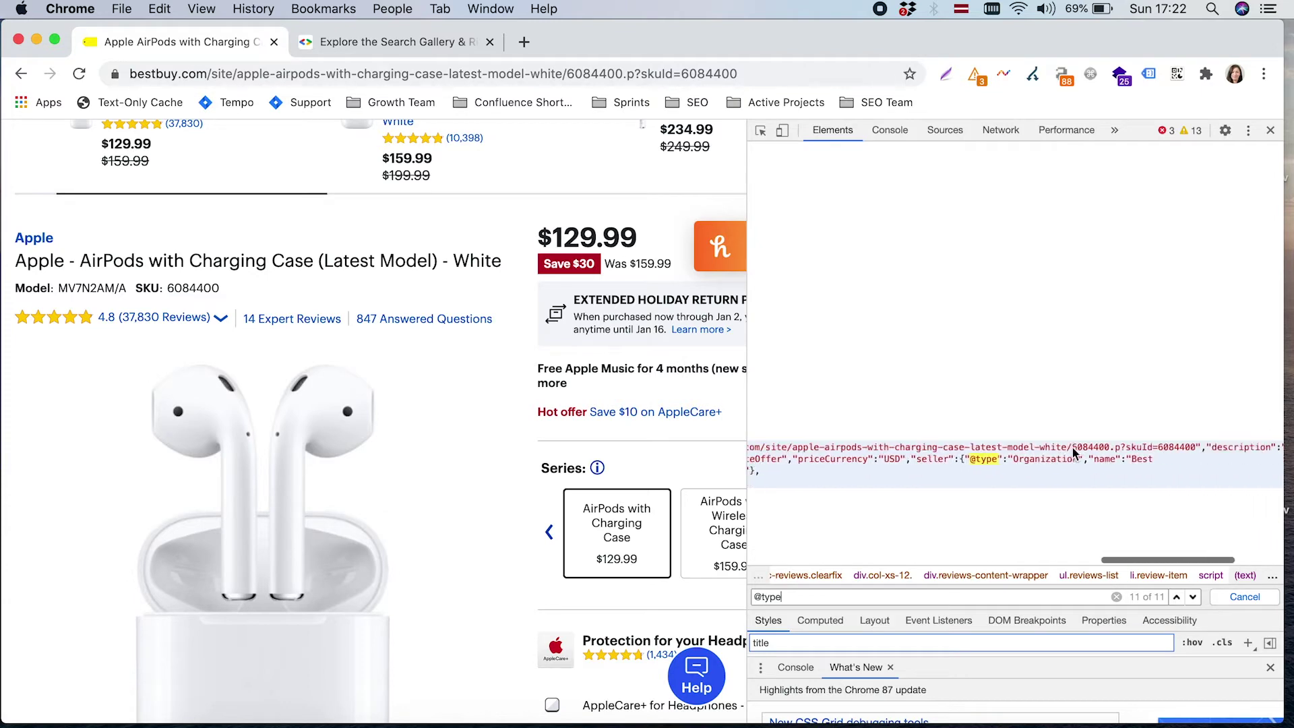
pyautogui.hscroll(-10, 1073, 448)
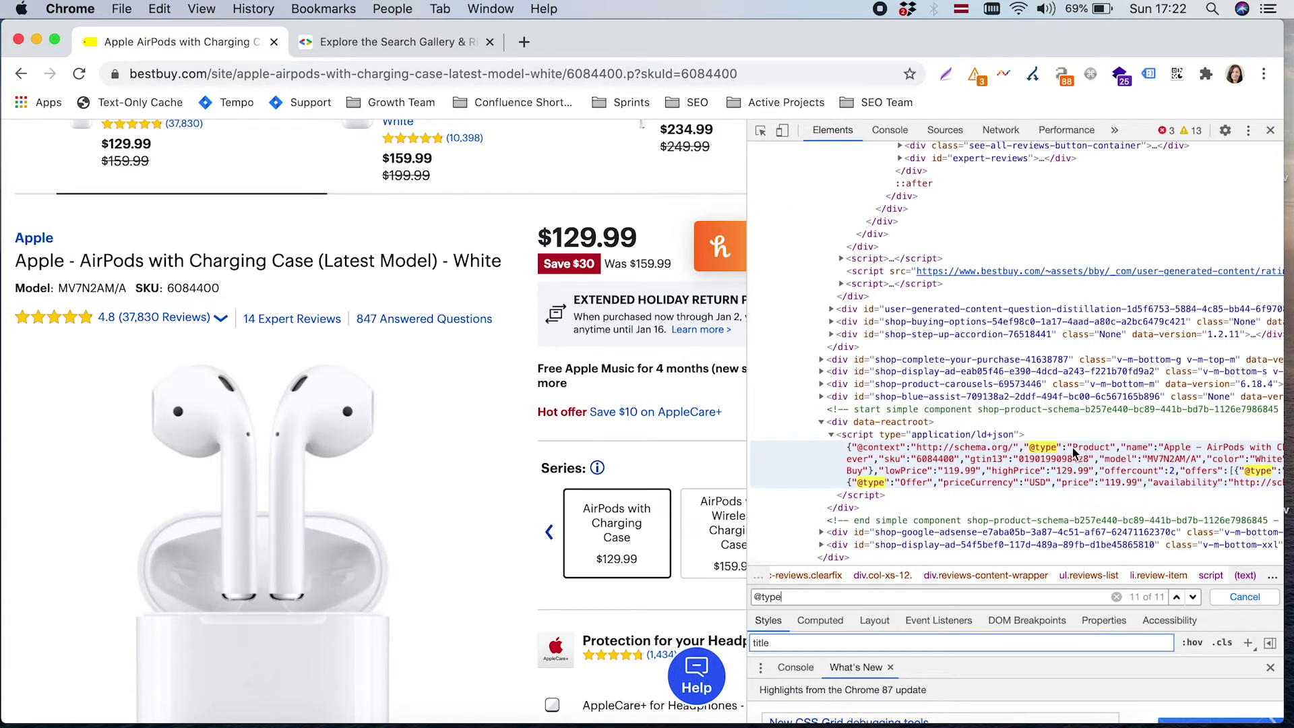
pyautogui.hscroll(3, 920, 481)
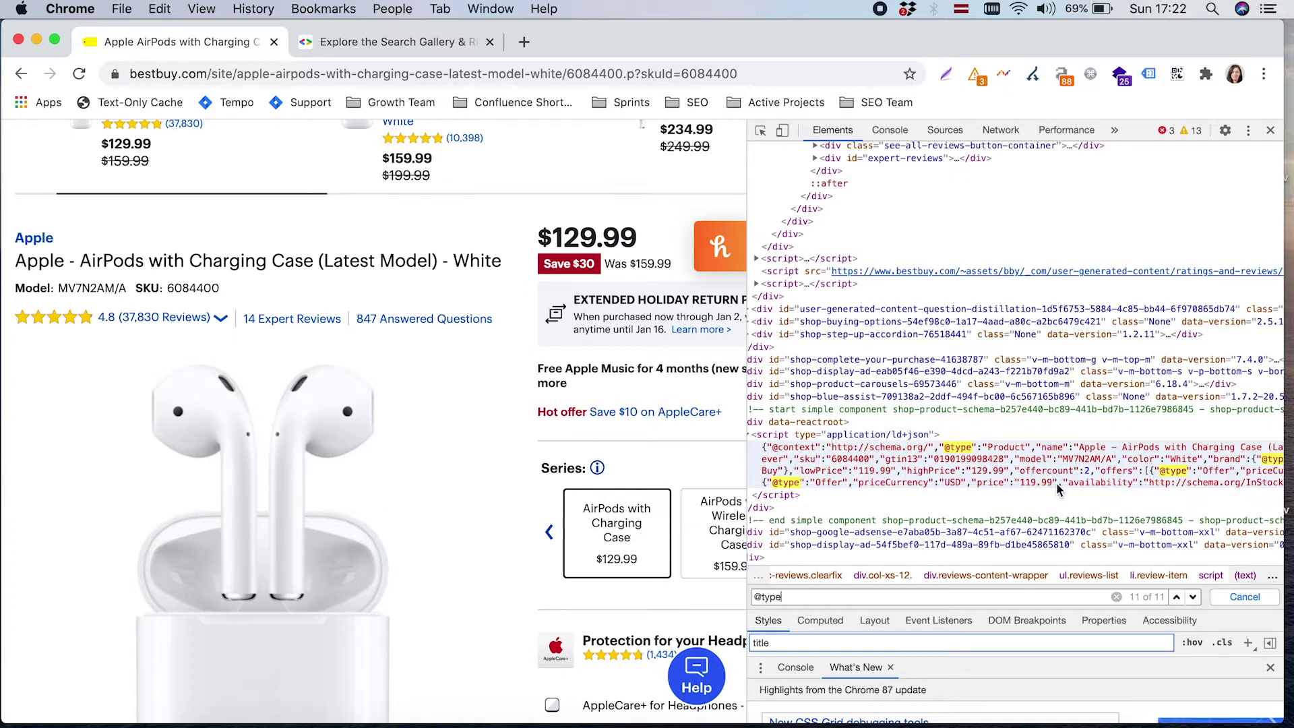
pyautogui.hscroll(2, 997, 492)
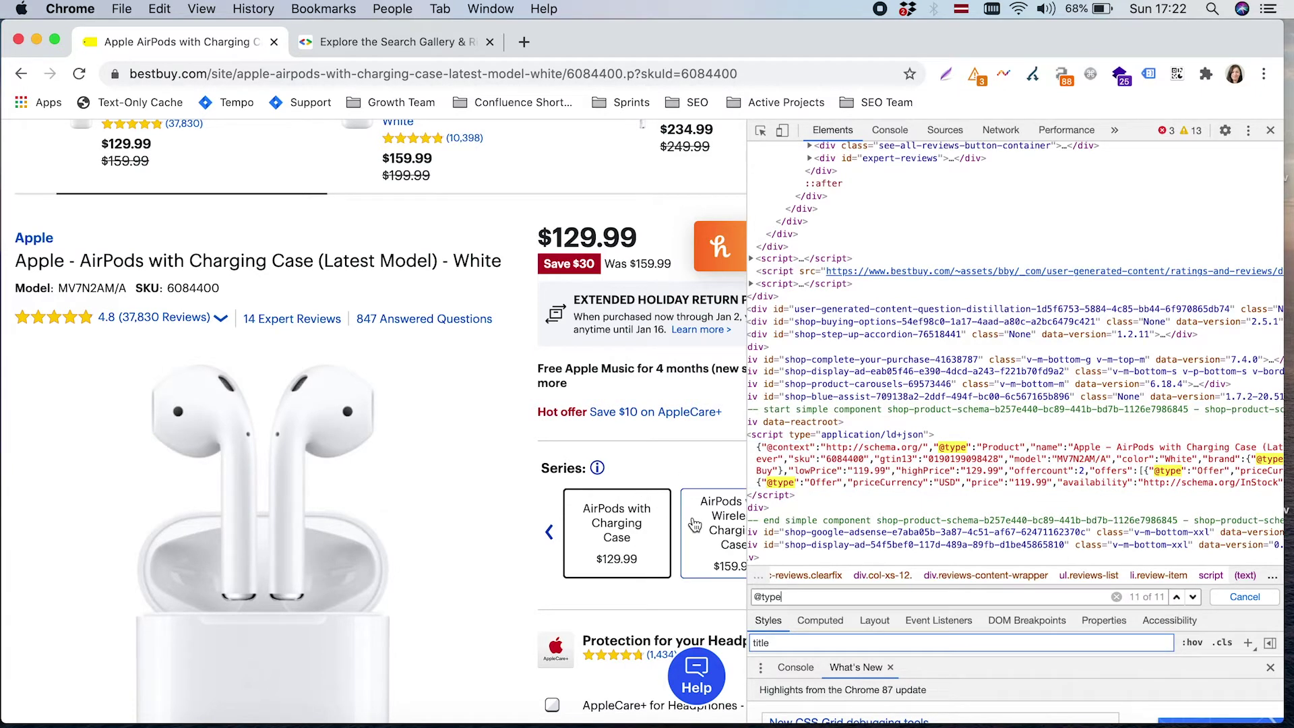
pyautogui.hscroll(3, 688, 519)
# Read along the ld+json script line to see the Offer prices and availability.
pyautogui.scroll(-5, 693, 516)
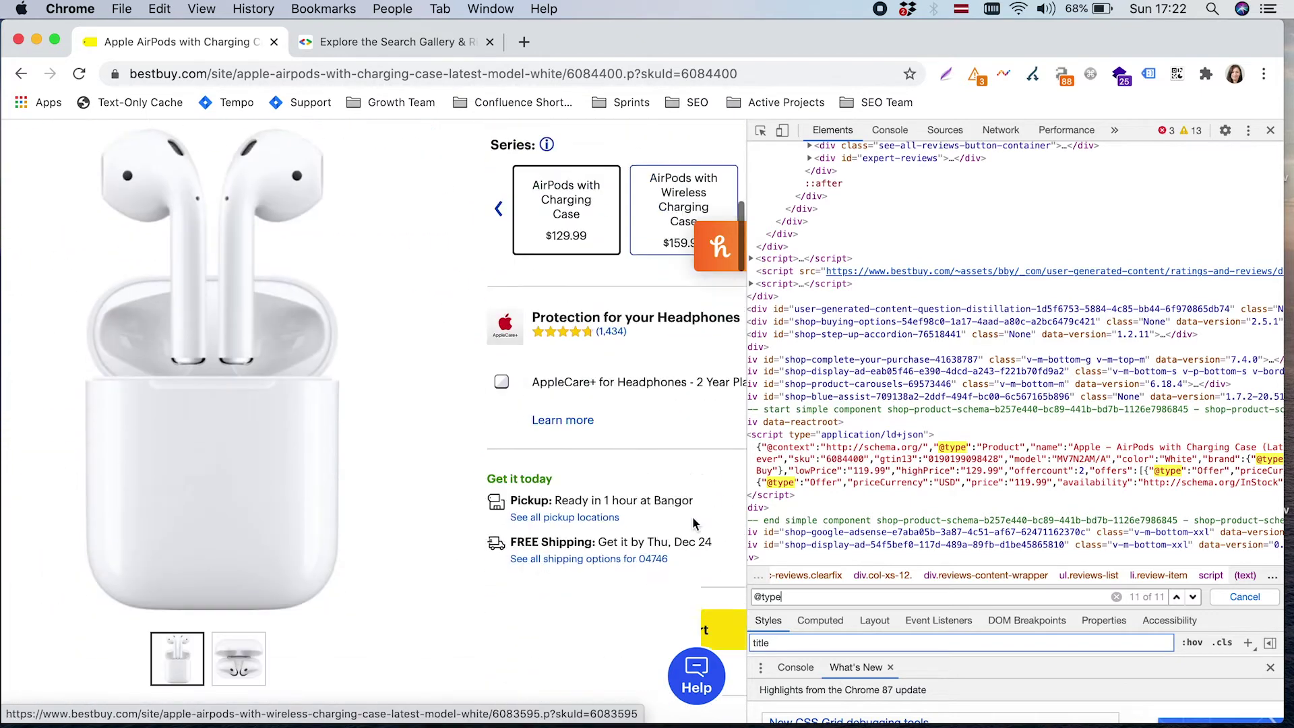
pyautogui.scroll(2, 693, 517)
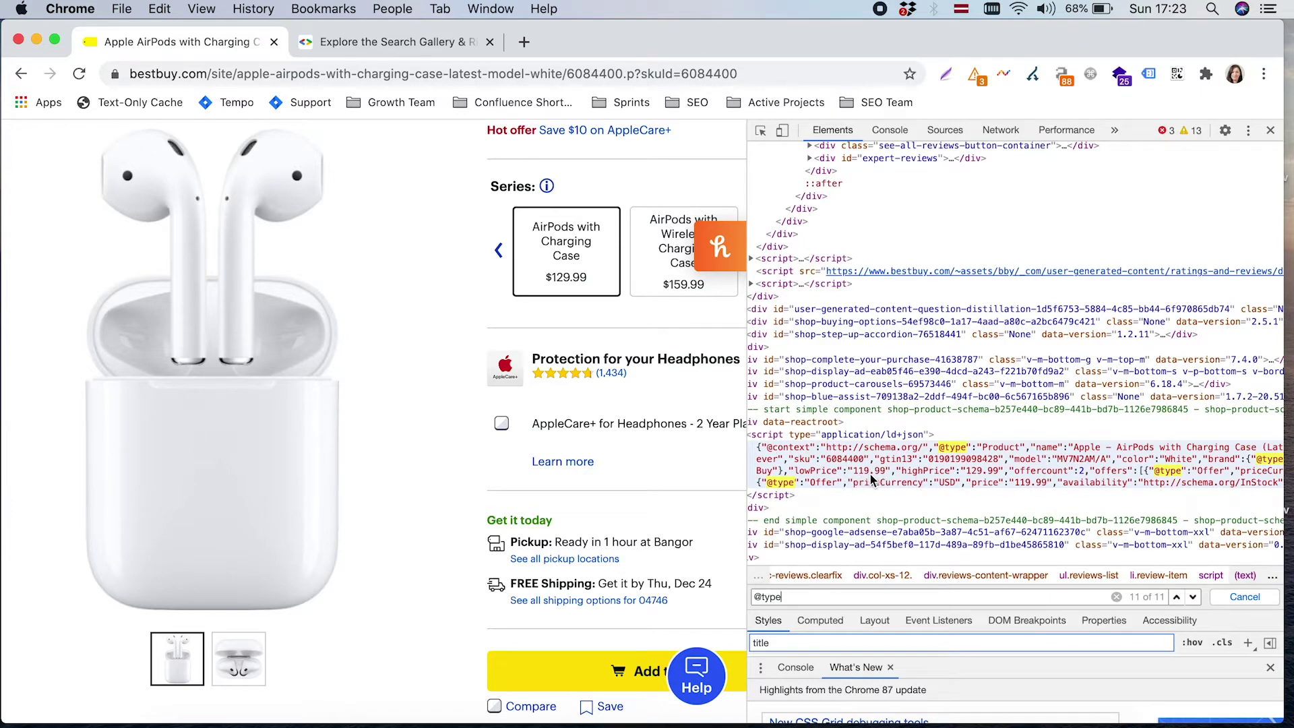
pyautogui.hscroll(5, 1003, 474)
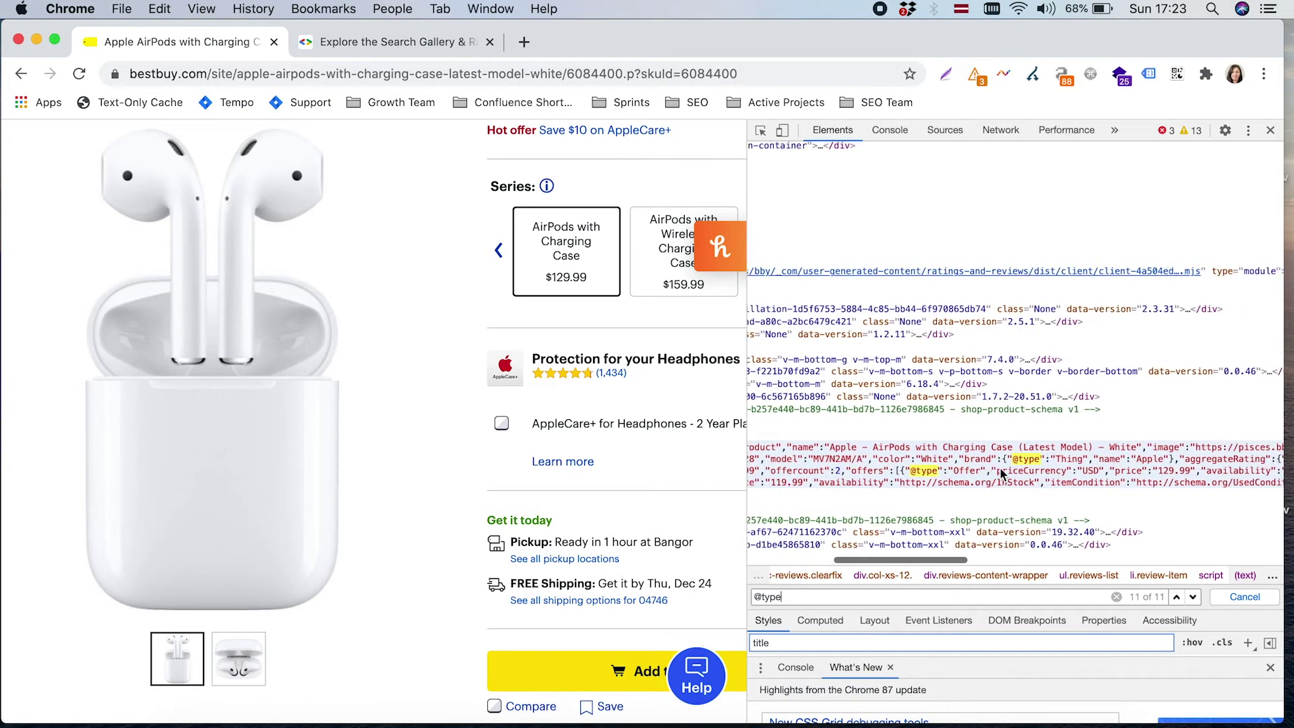
pyautogui.hscroll(2, 1001, 472)
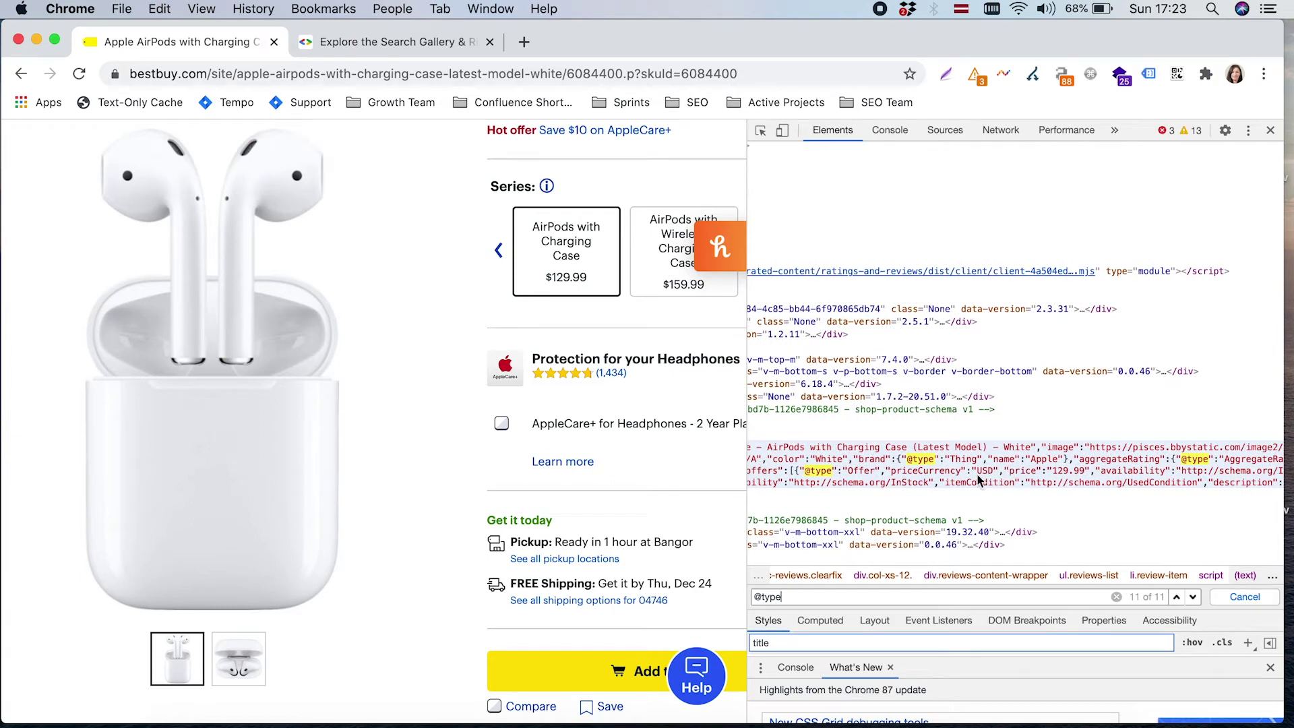
pyautogui.hscroll(2, 1024, 471)
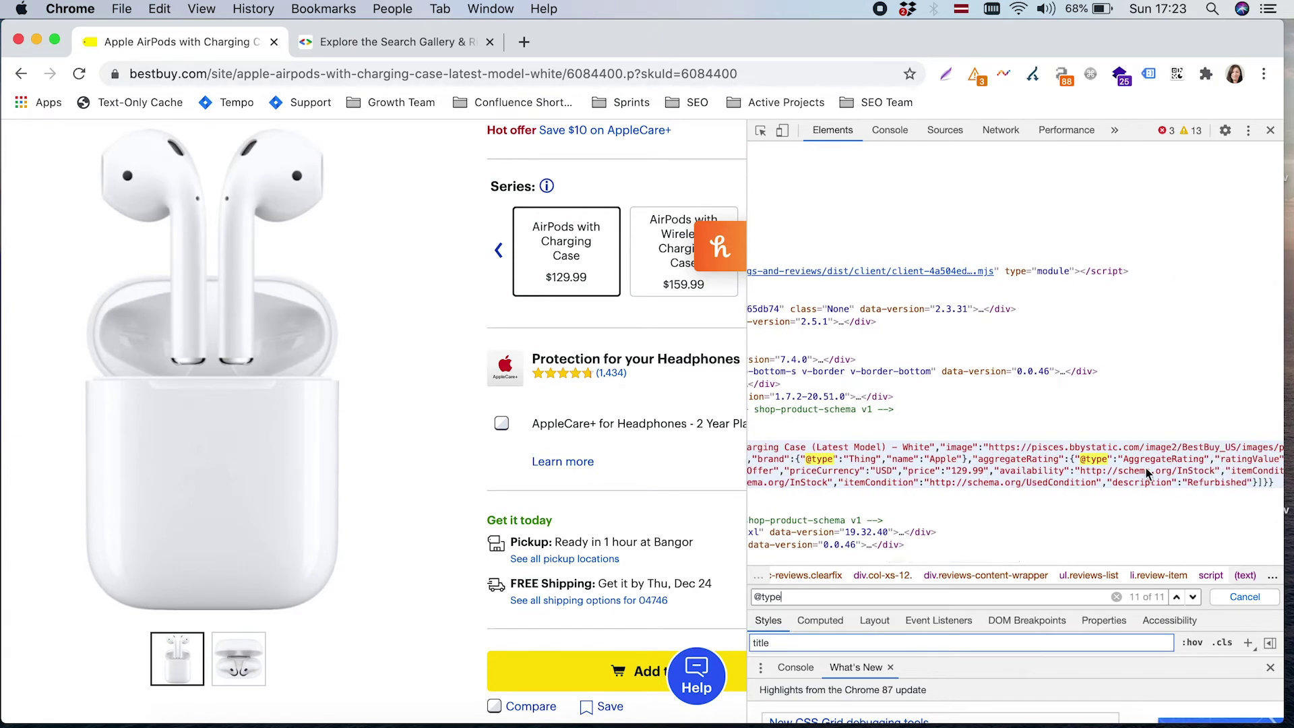
pyautogui.hscroll(10, 1208, 480)
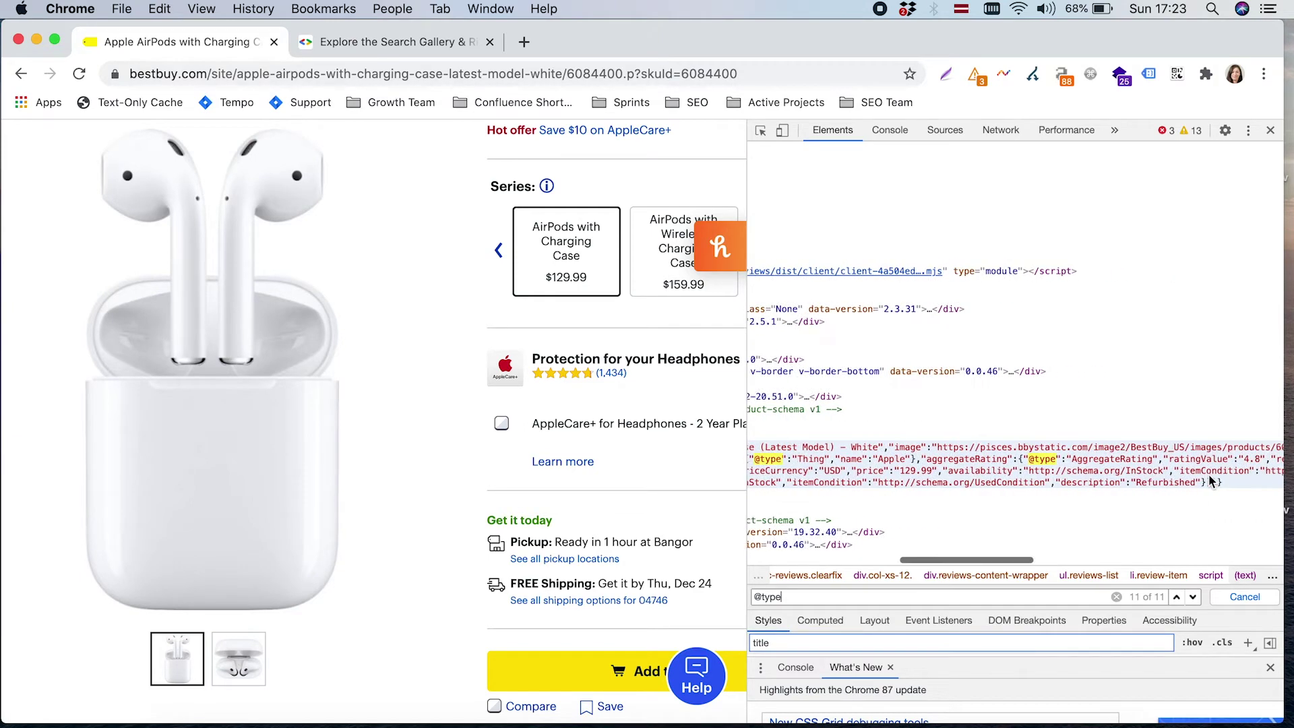
pyautogui.hscroll(-10, 1209, 477)
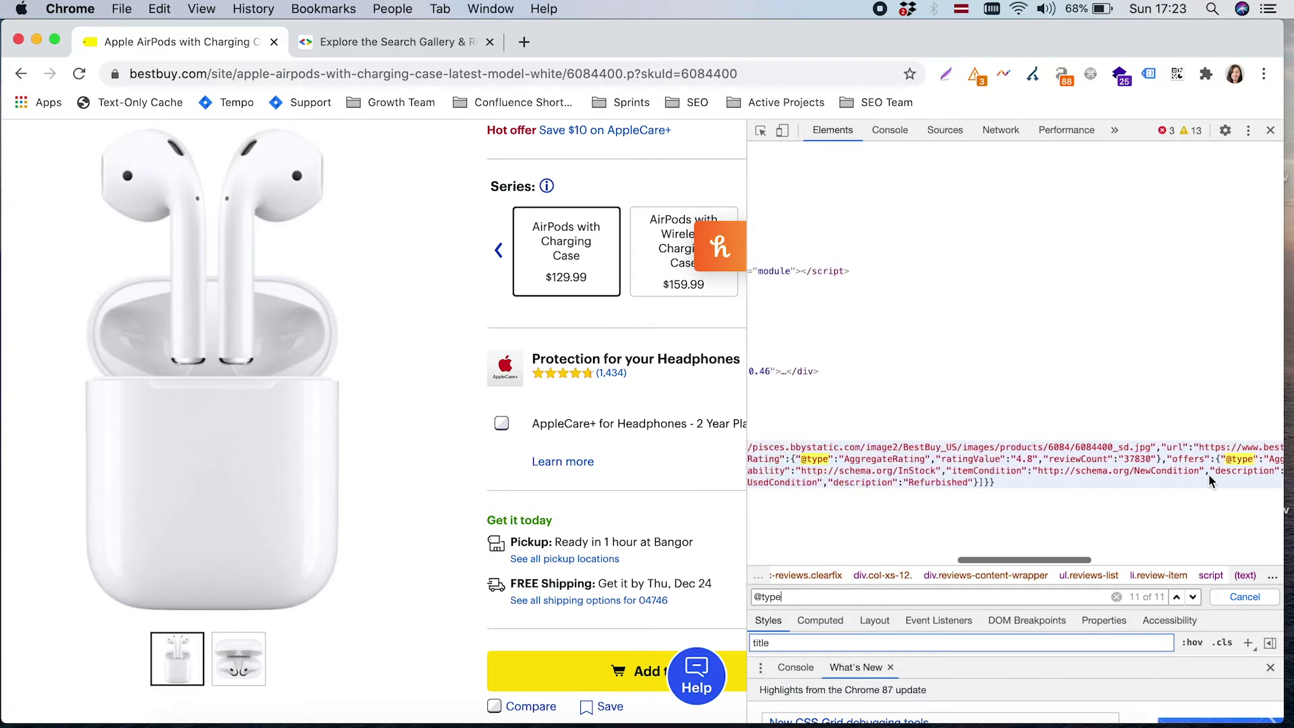
pyautogui.hscroll(-5, 1209, 478)
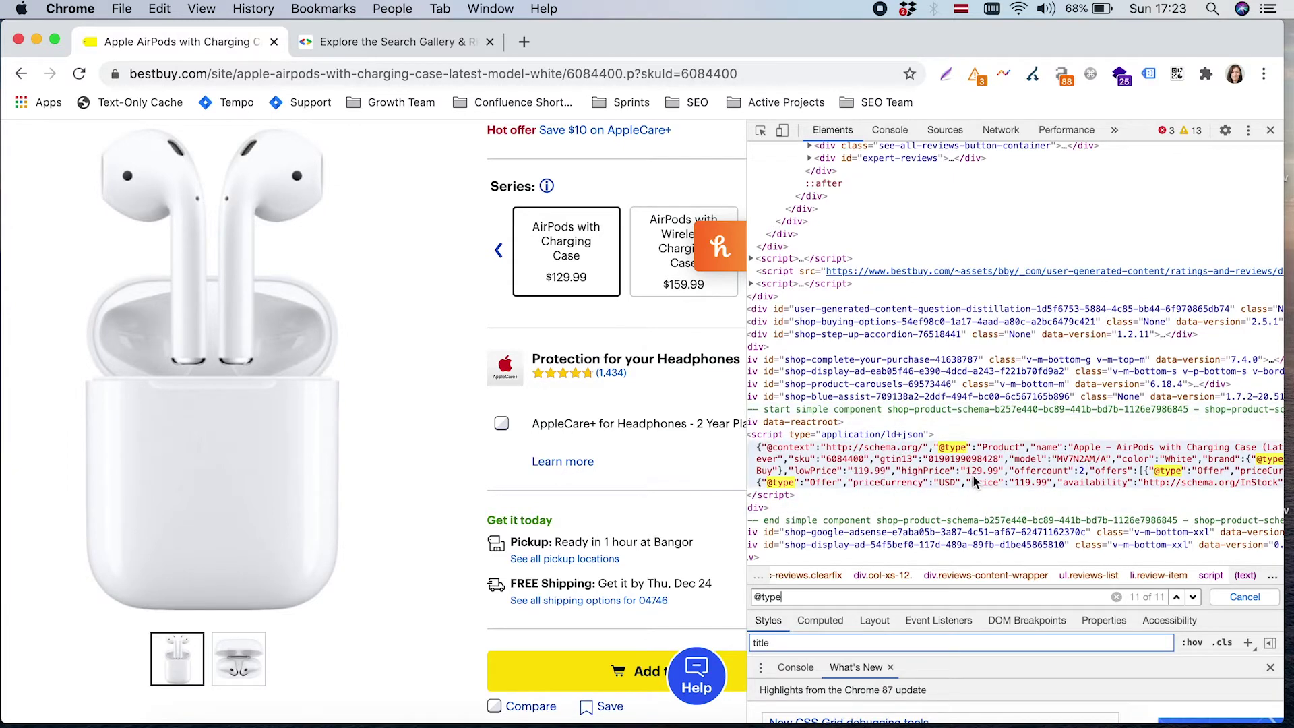
# Review the rest of the Product schema: model MV7N2AM/A, color White, offer count 2.
pyautogui.scroll(6, 538, 427)
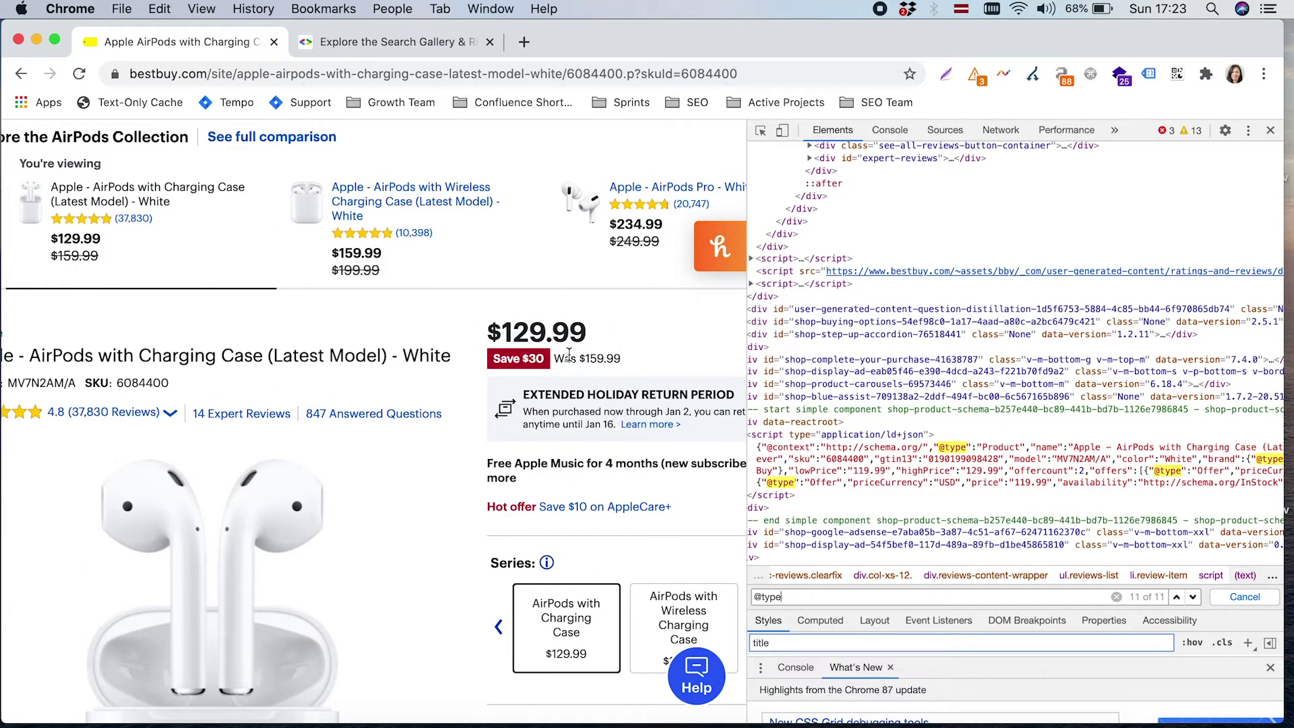
pyautogui.hscroll(-3, 876, 472)
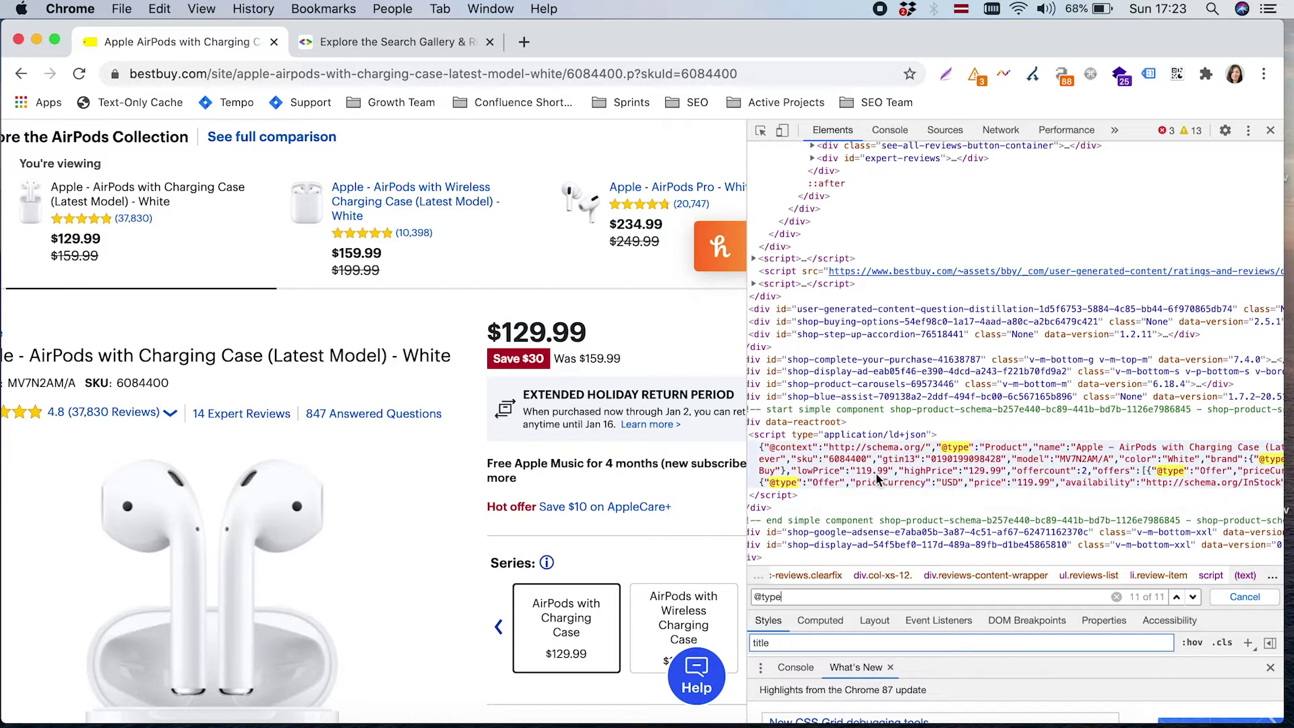
pyautogui.hscroll(1, 1119, 482)
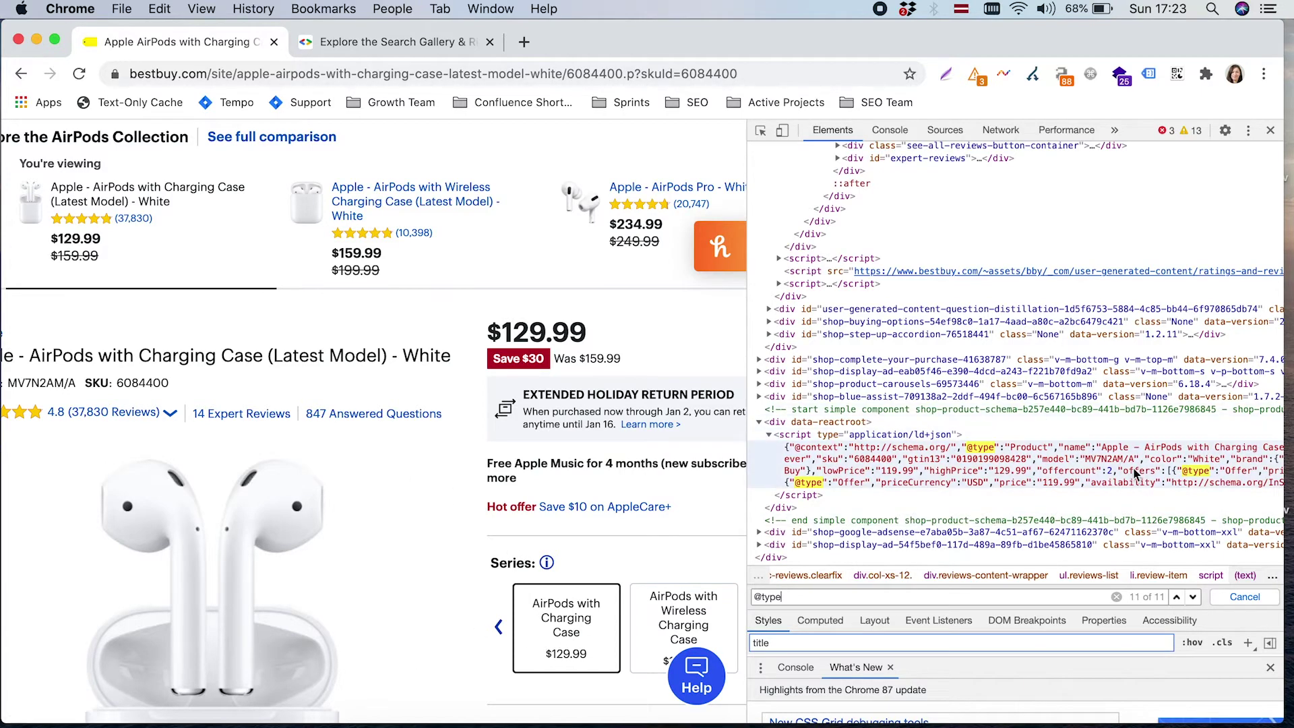
pyautogui.hscroll(5, 1133, 469)
pyautogui.hscroll(4, 1124, 498)
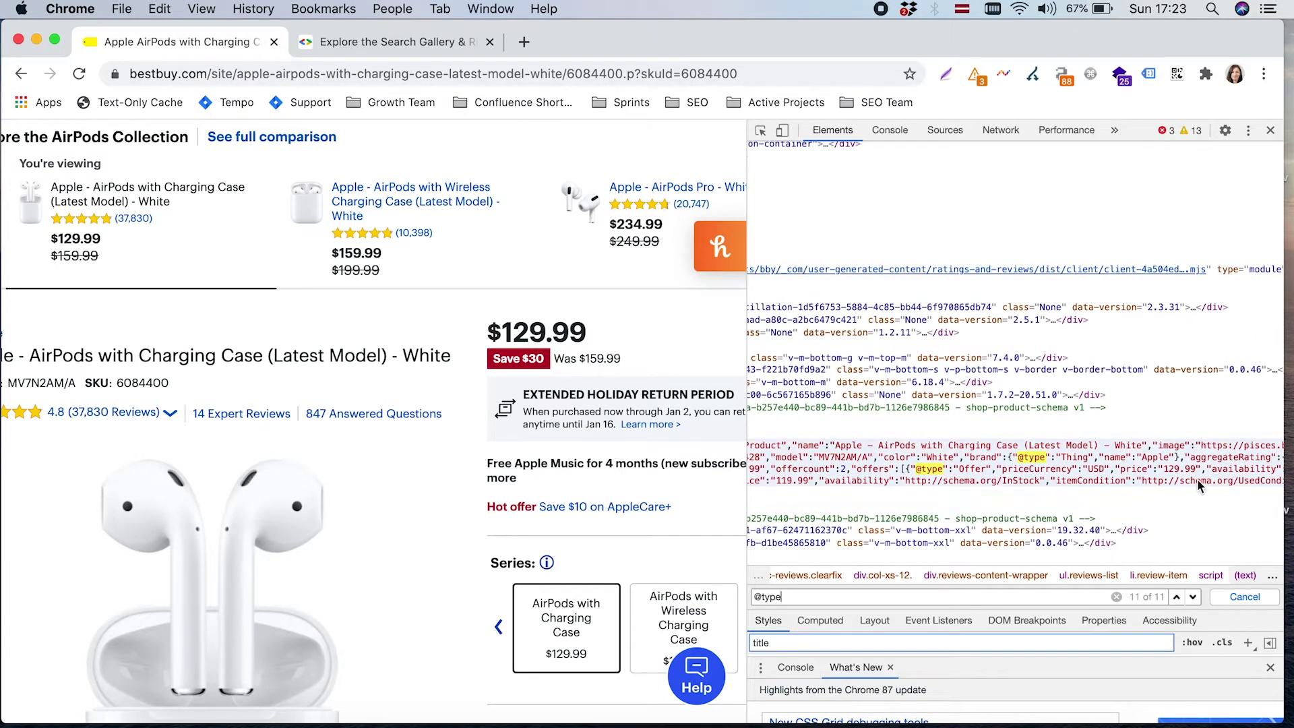
pyautogui.hscroll(4, 1198, 478)
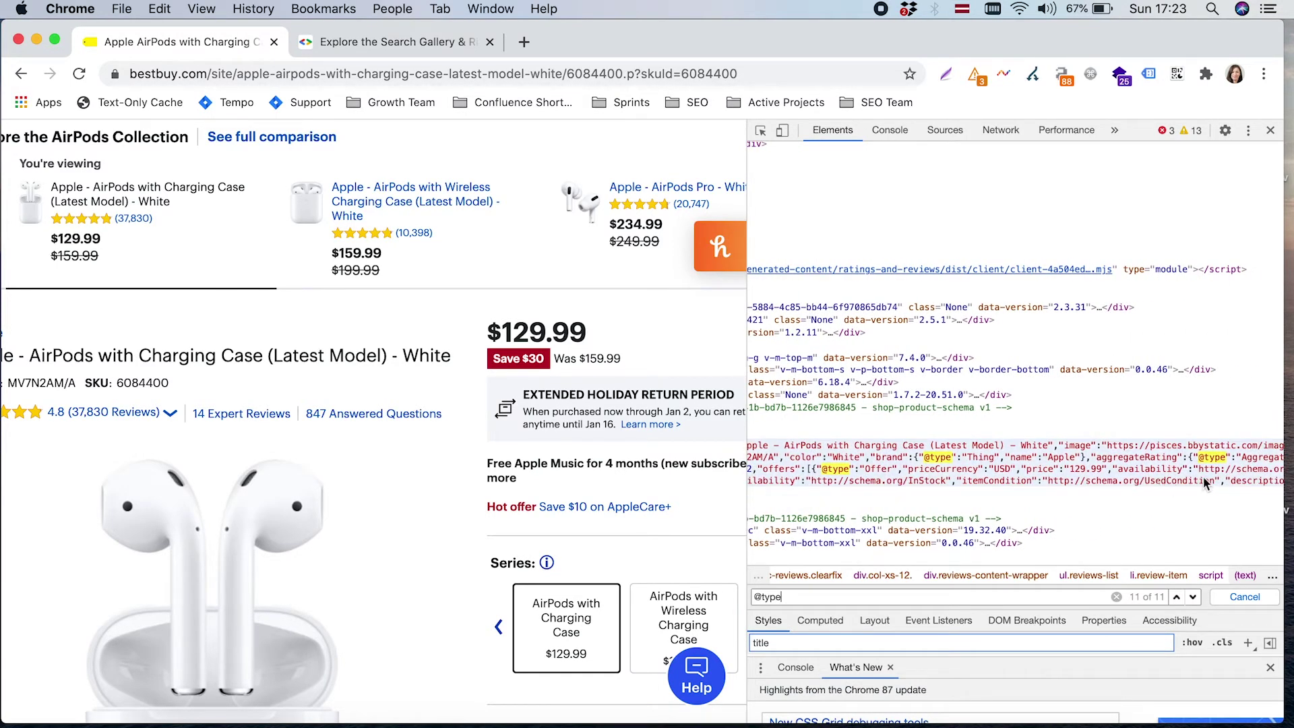
pyautogui.hscroll(-10, 1212, 464)
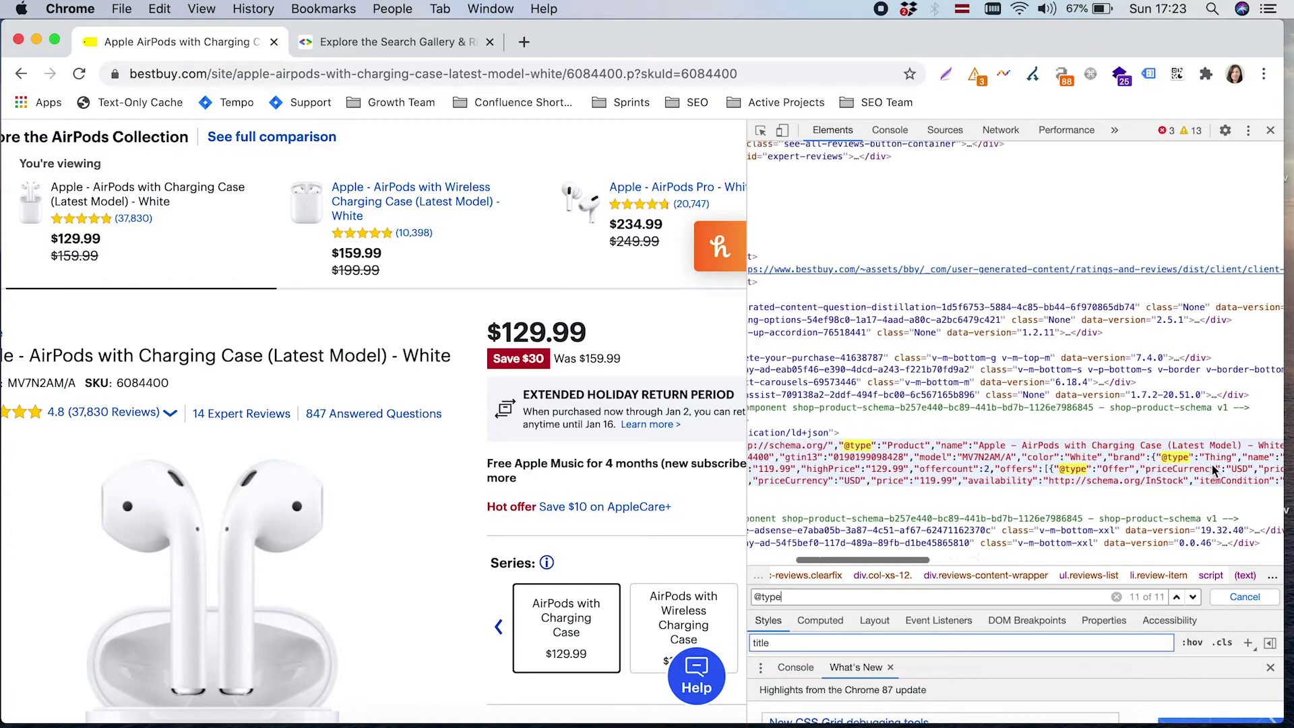
pyautogui.hscroll(-5, 1213, 464)
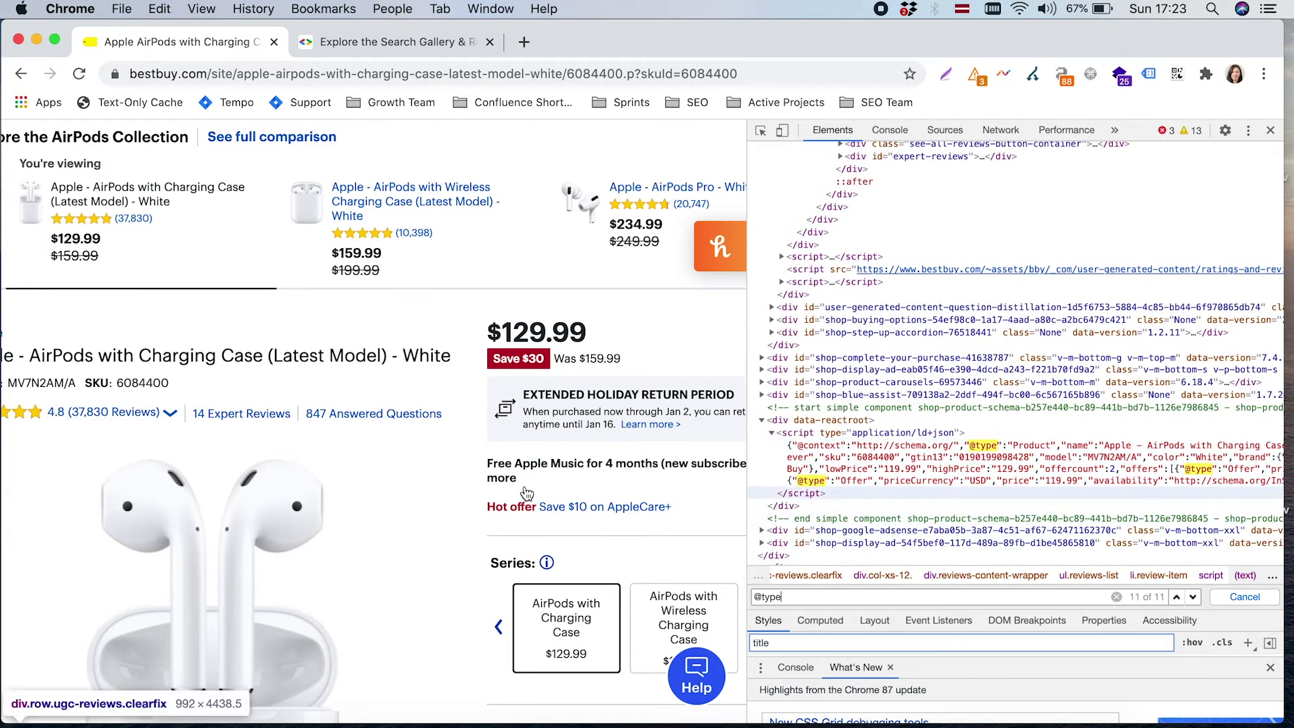
pyautogui.scroll(-5, 527, 494)
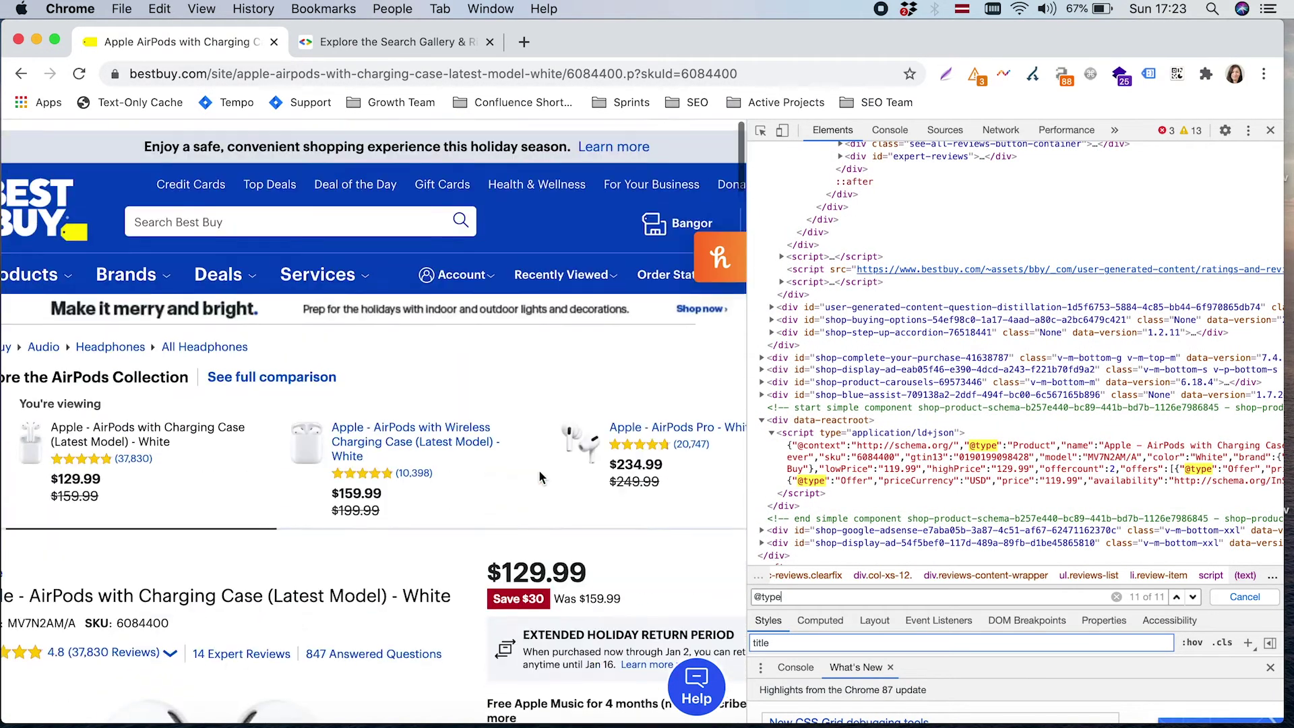
pyautogui.scroll(-10, 539, 470)
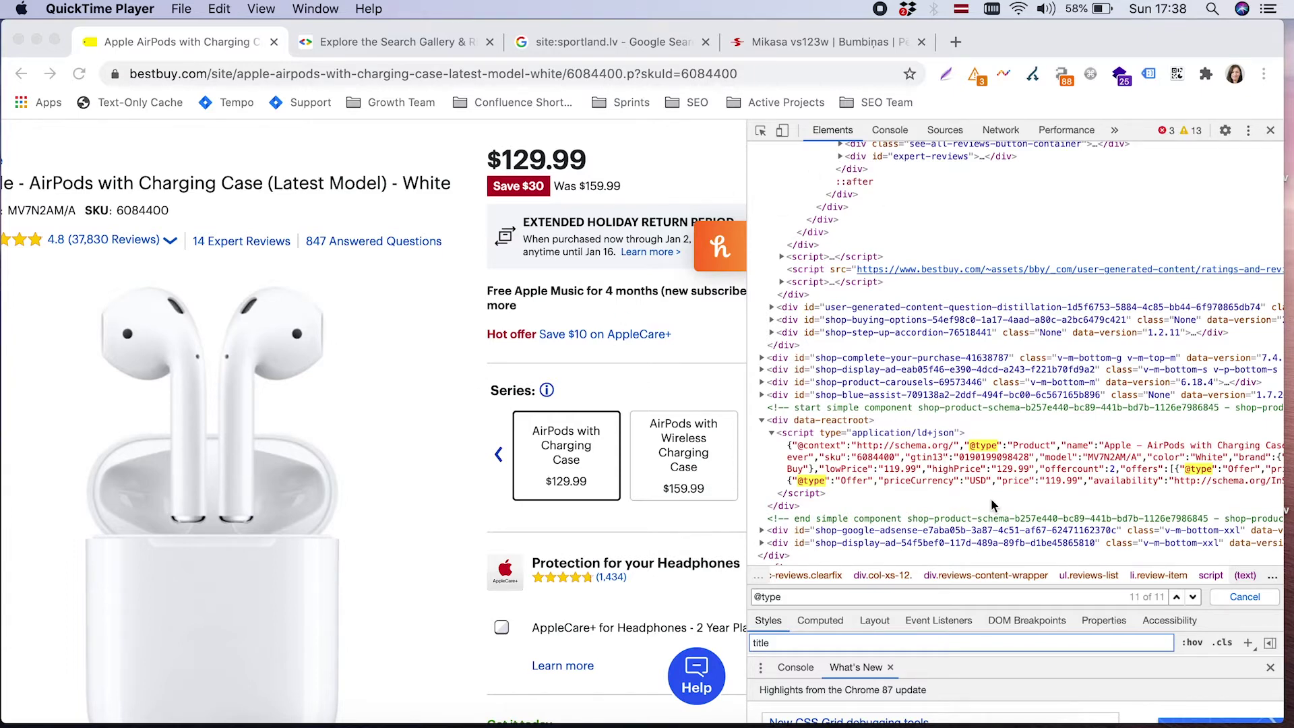
# Leave the Best Buy markup and switch to the 'Explore the search gallery' documentation tab.
pyautogui.scroll(-5, 991, 502)
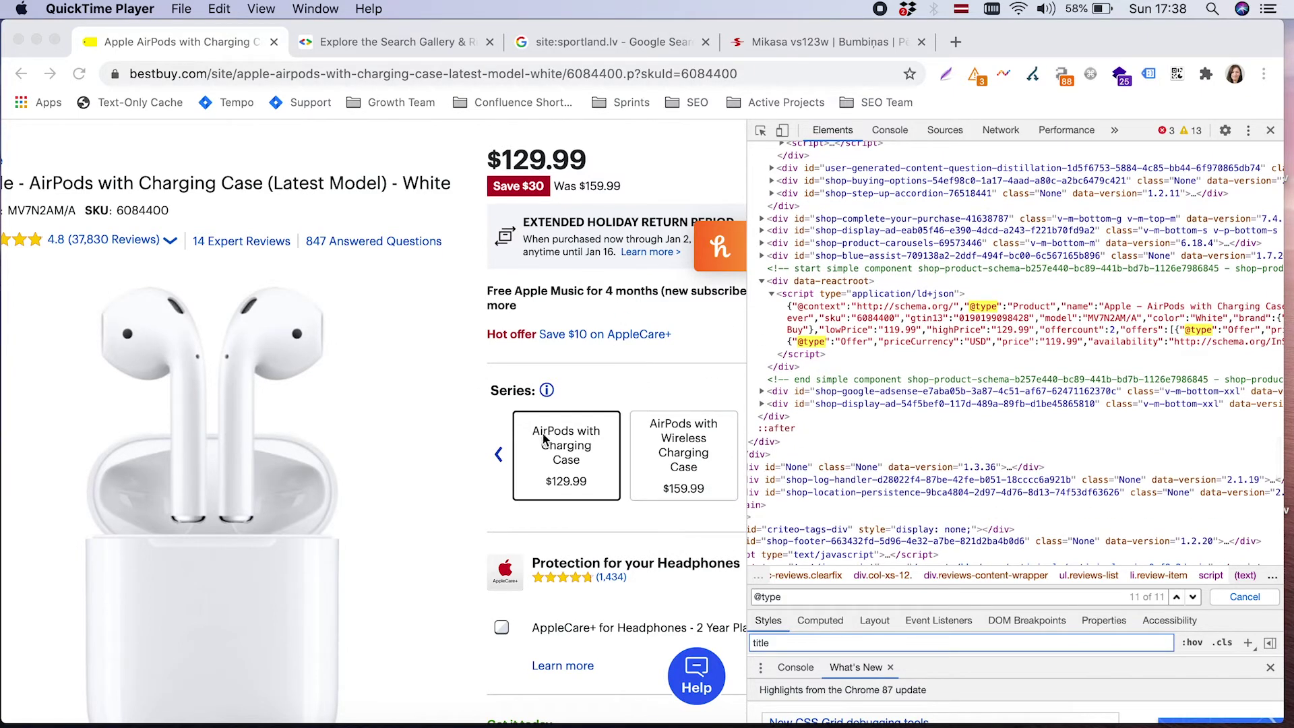
pyautogui.click(584, 393)
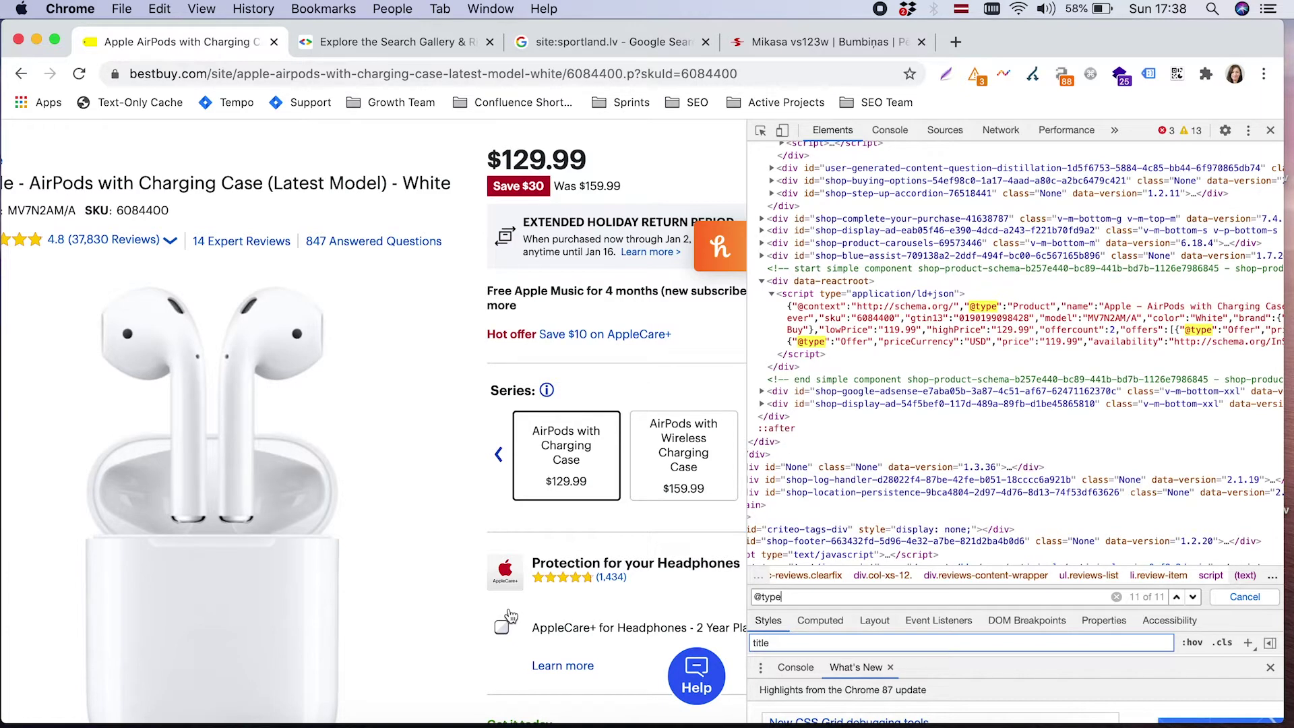
pyautogui.scroll(-5, 511, 615)
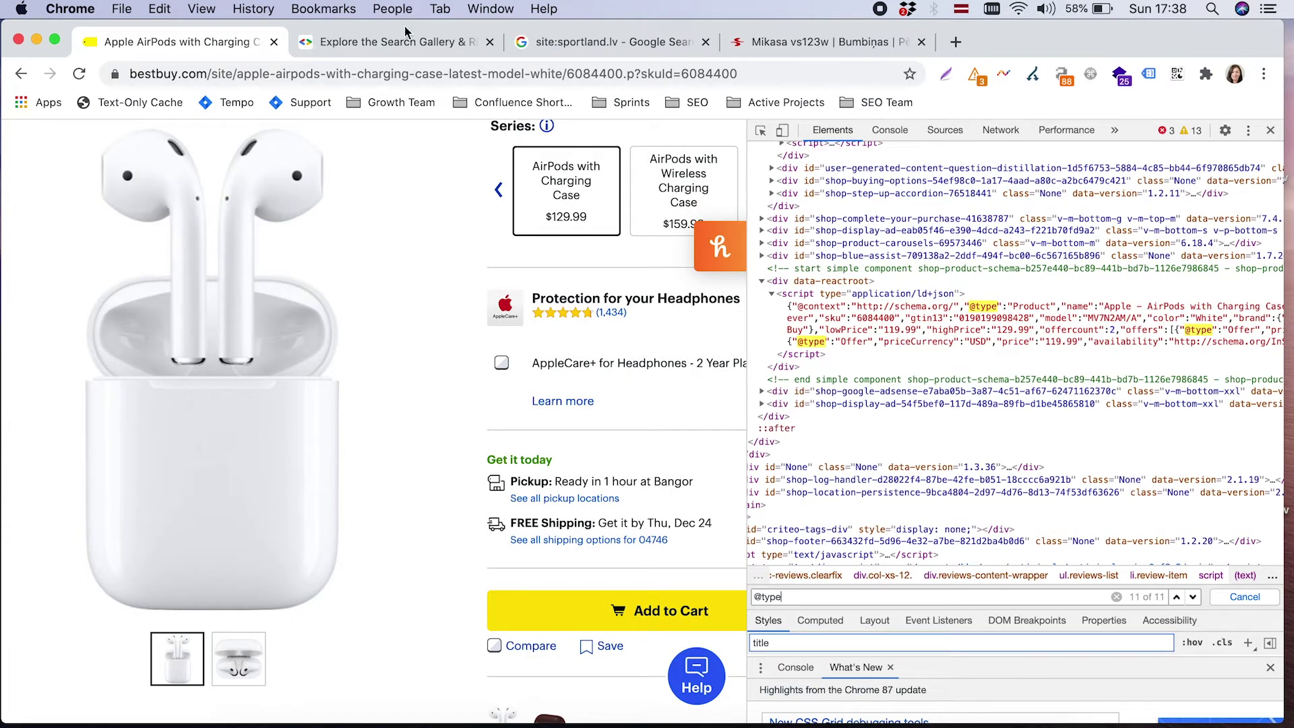
pyautogui.click(414, 46)
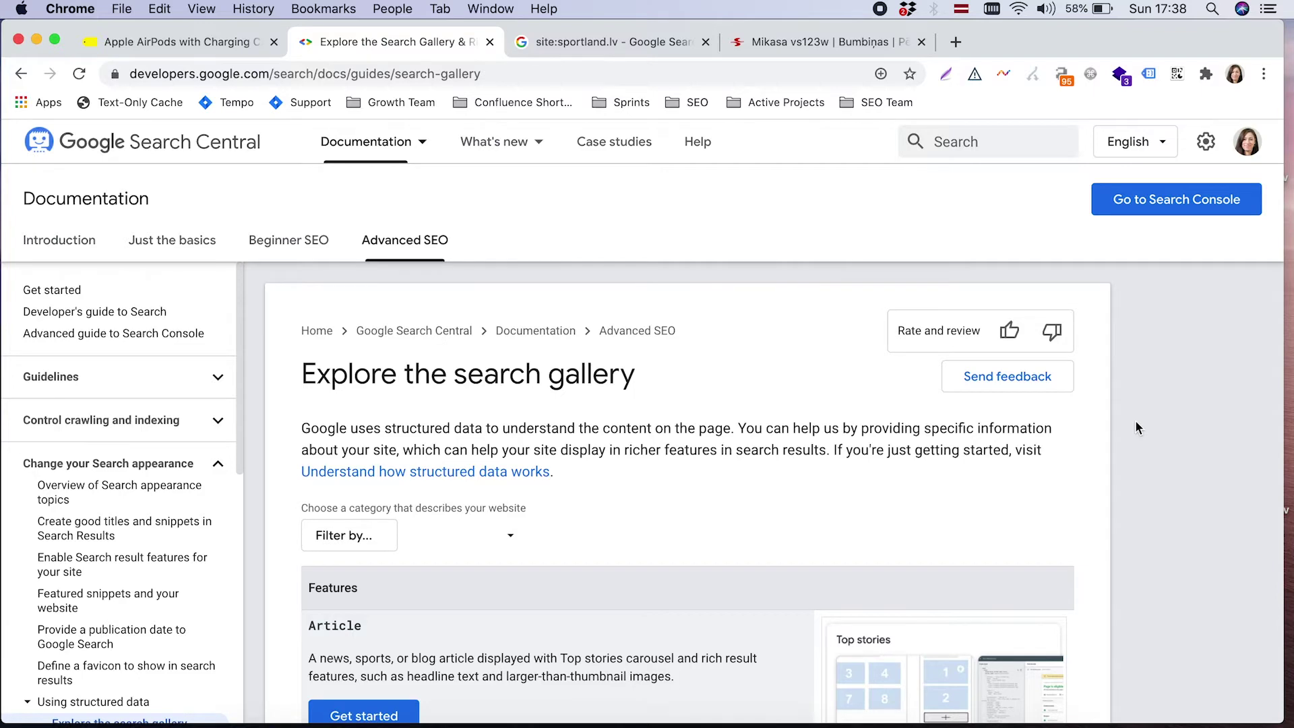
# Browse the gallery from Article and Book to Breadcrumb and Carousel, then show the site:sportland.lv results.
pyautogui.scroll(-4, 1137, 426)
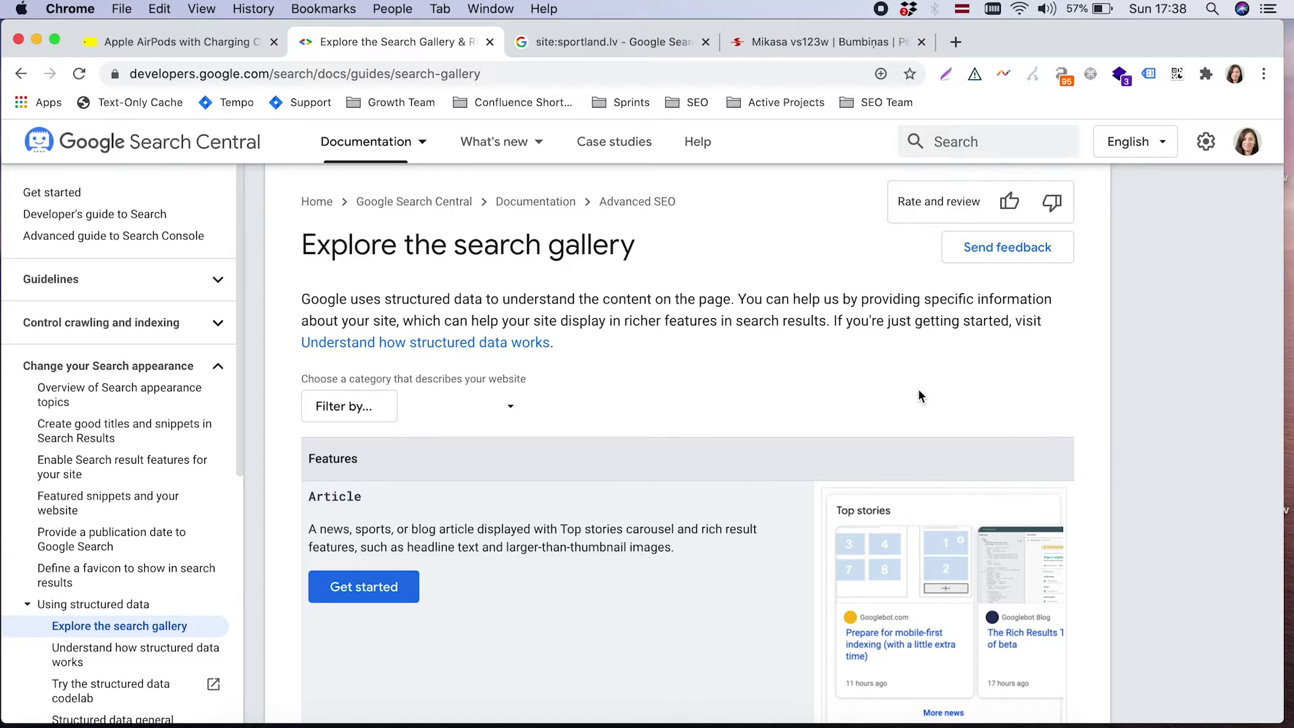
pyautogui.scroll(-5, 920, 396)
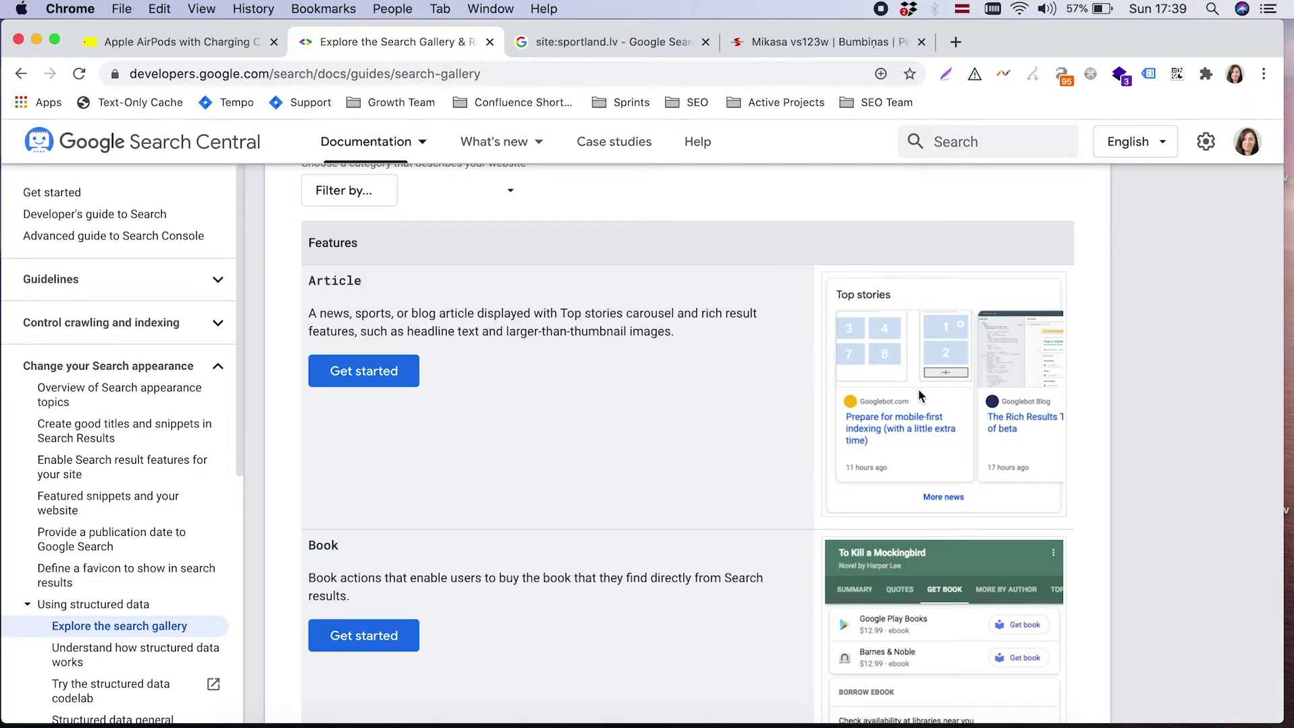
pyautogui.scroll(-3, 918, 396)
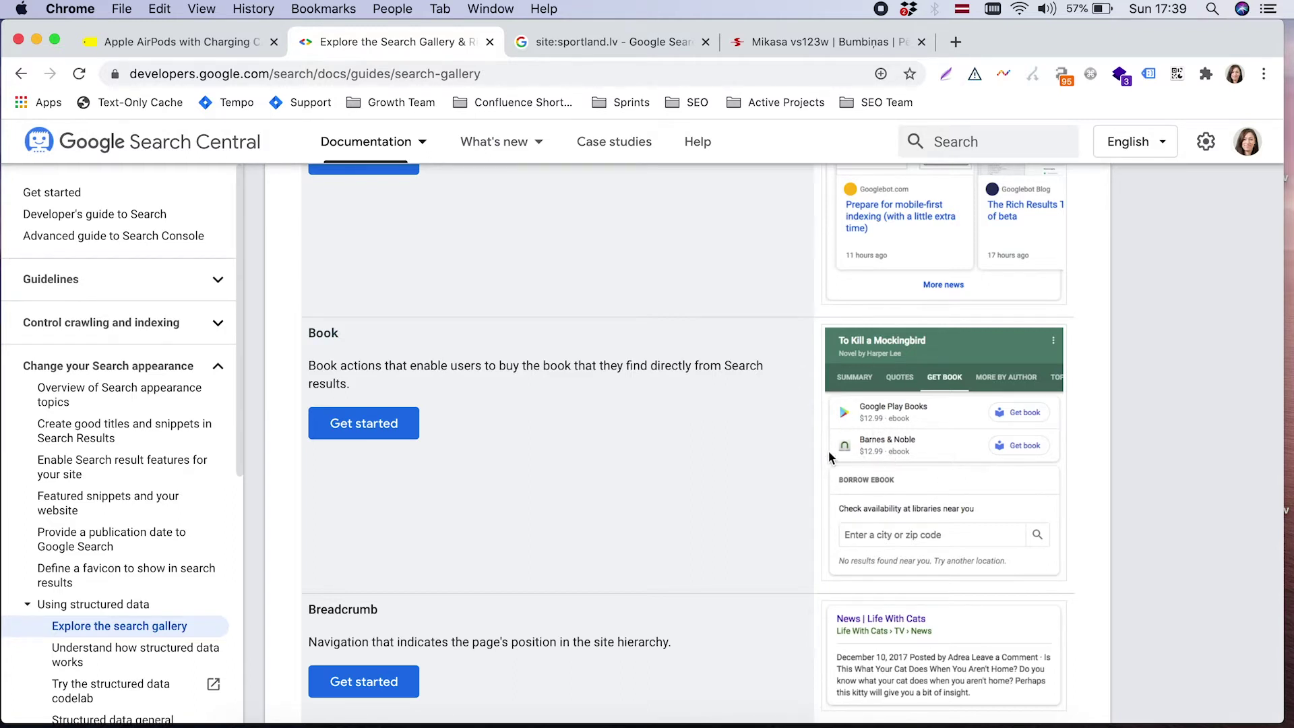
pyautogui.scroll(-5, 827, 451)
pyautogui.scroll(-3, 828, 451)
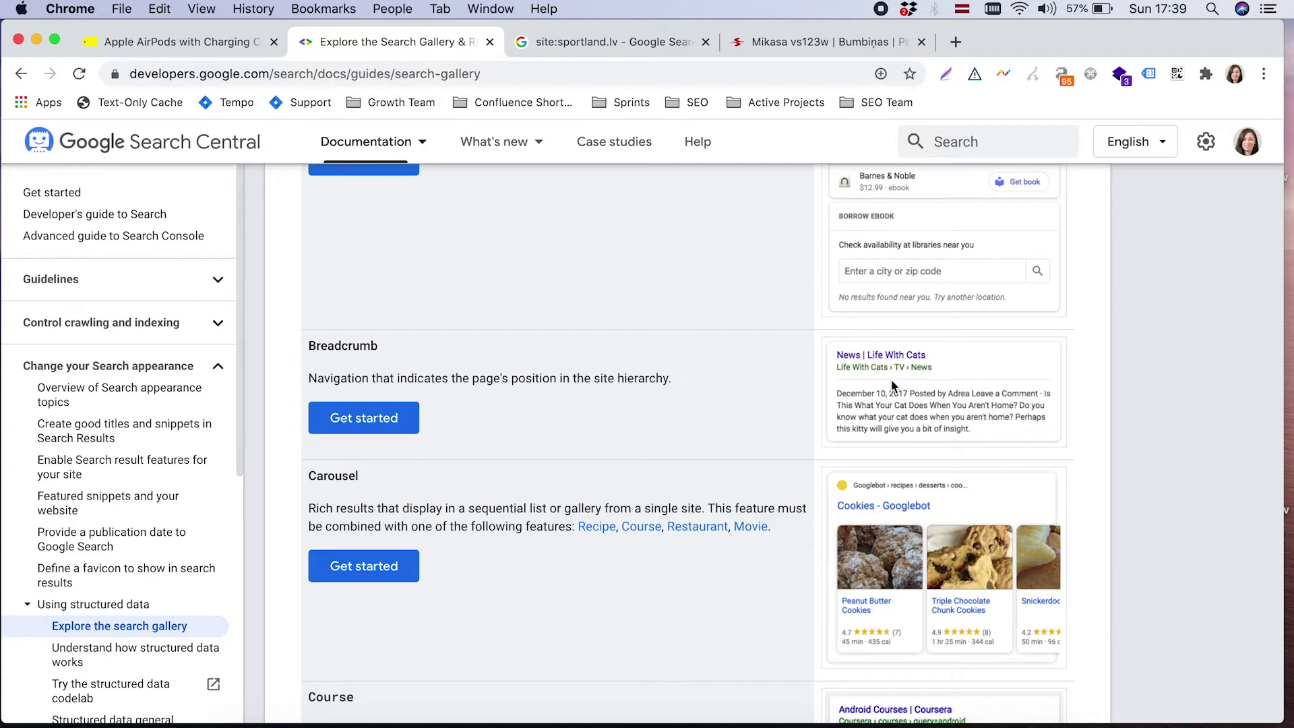
pyautogui.click(567, 40)
pyautogui.click(129, 442)
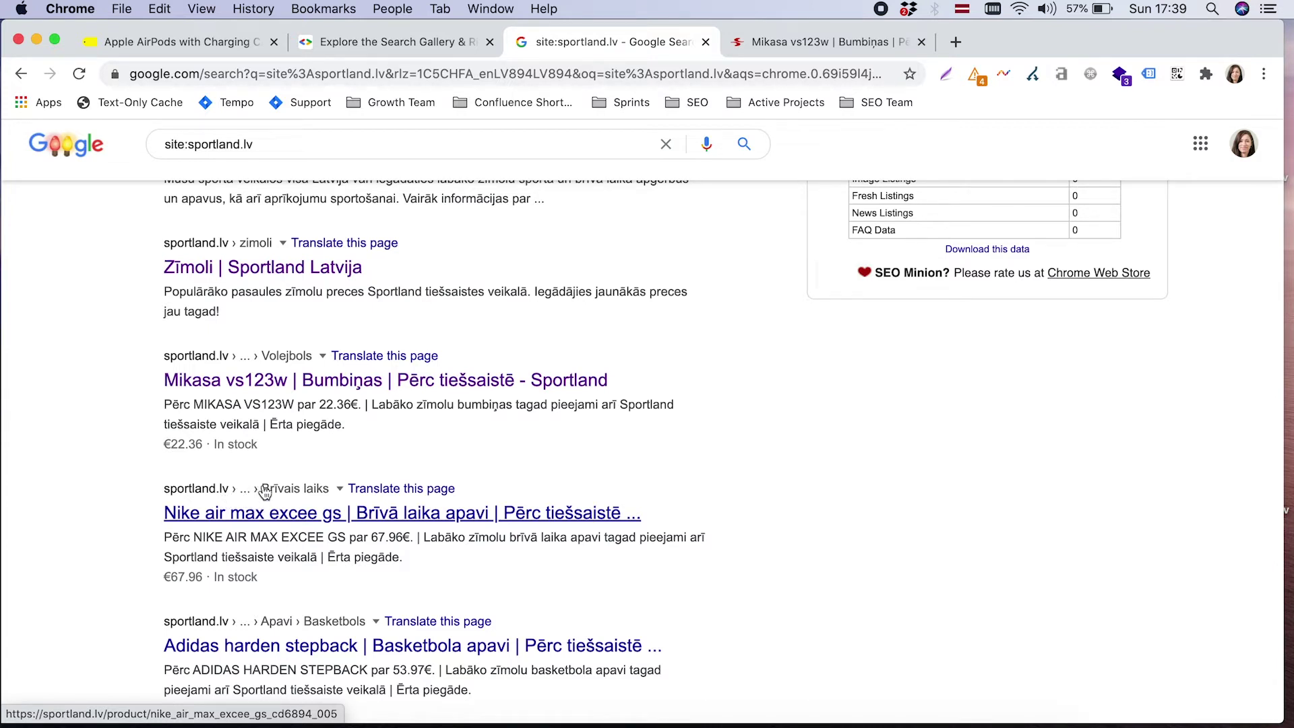
pyautogui.scroll(2, 381, 502)
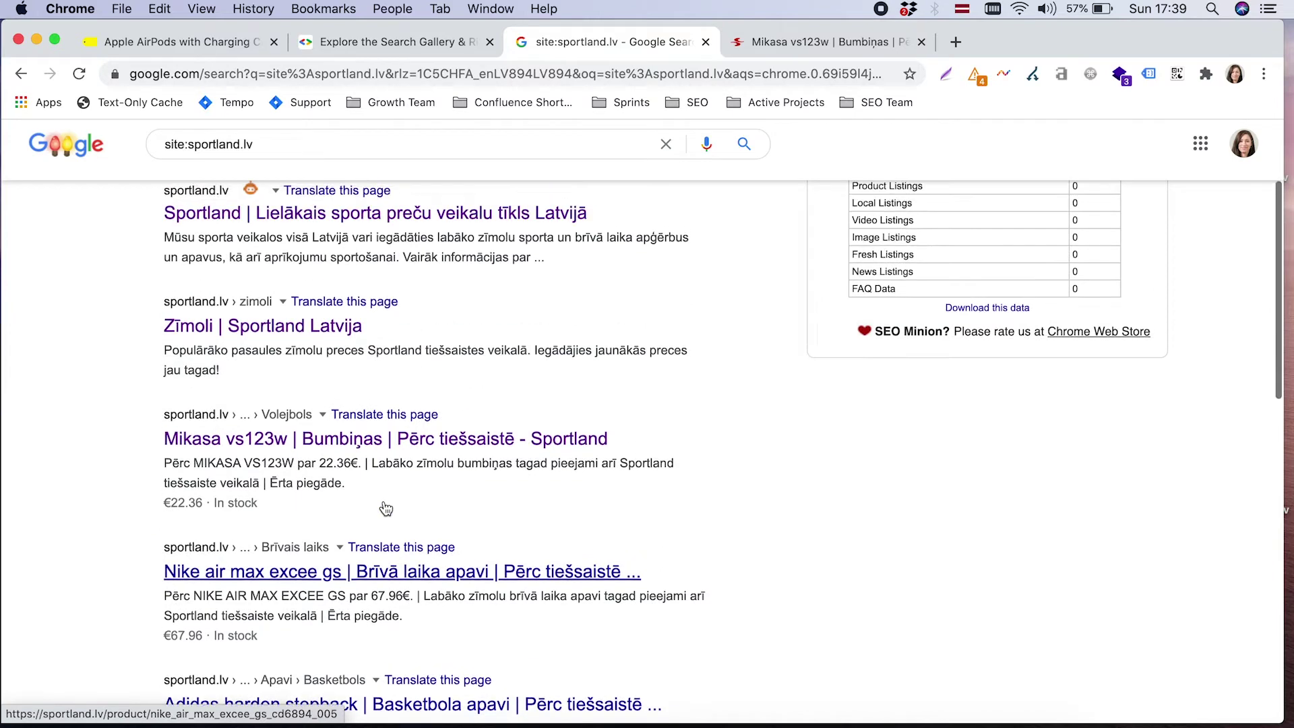
pyautogui.scroll(-4, 383, 505)
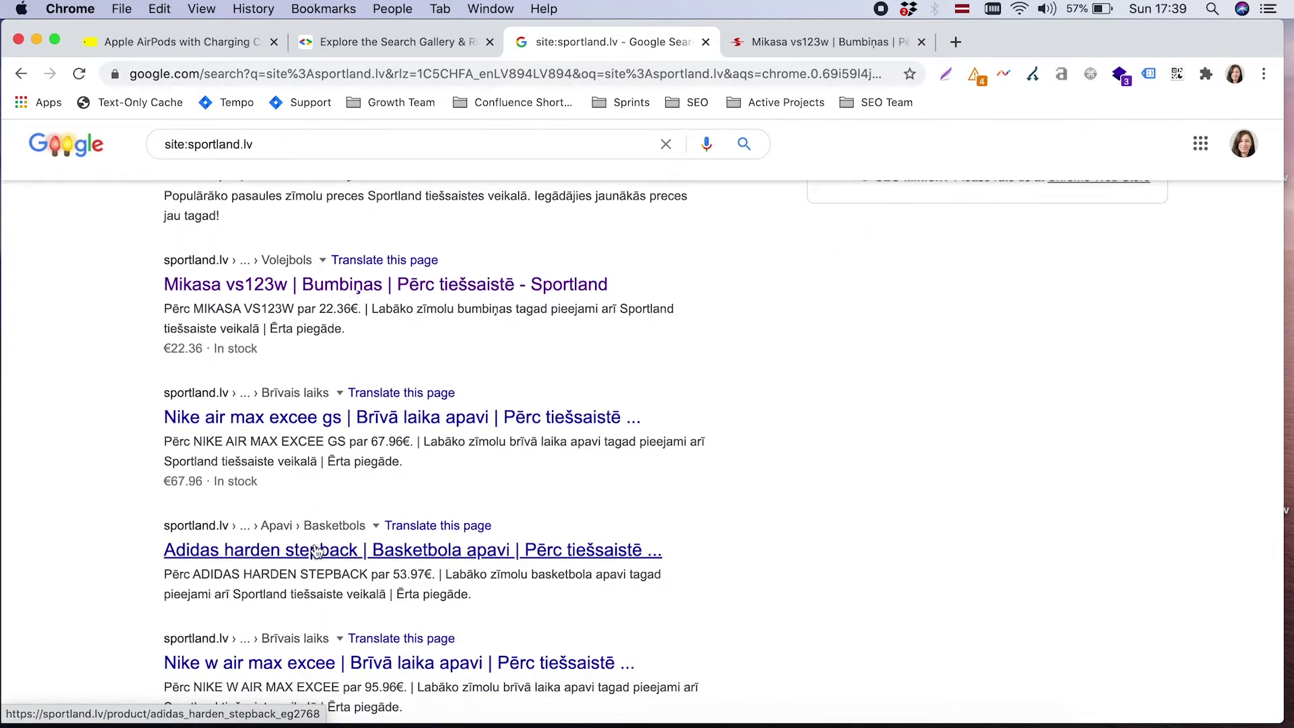
pyautogui.click(370, 43)
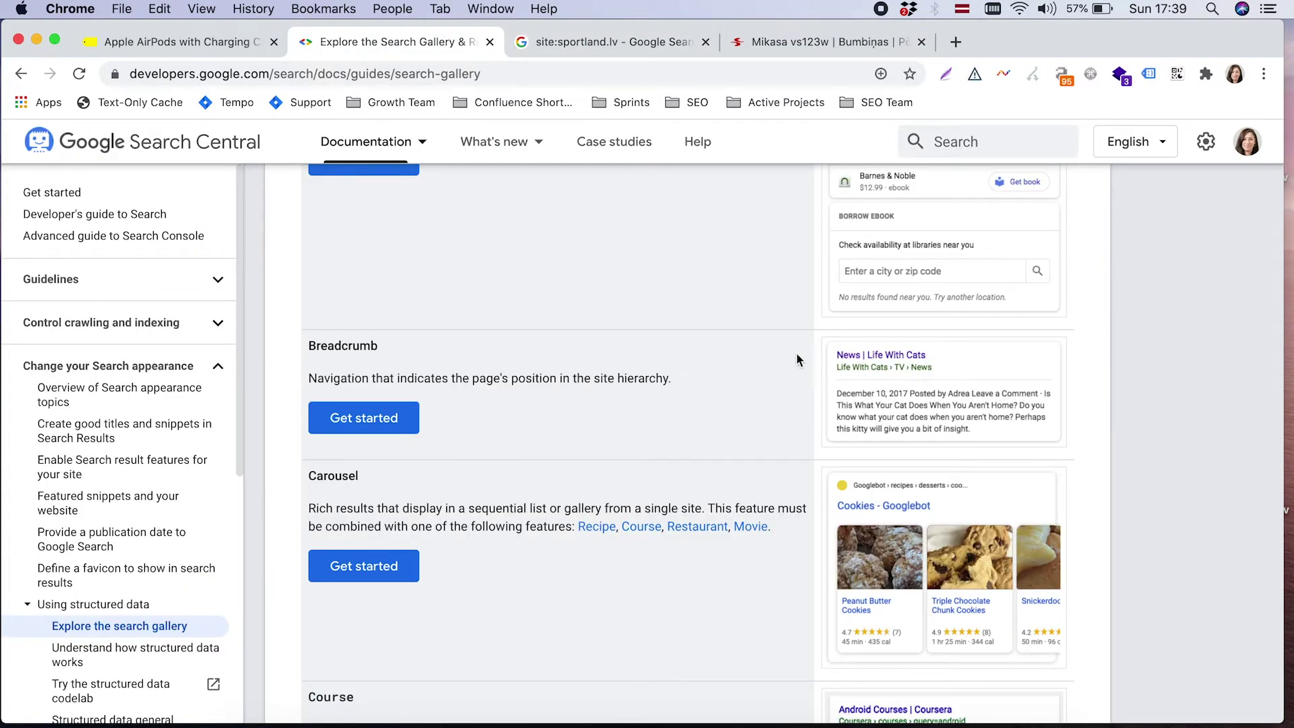
# Browse the gallery down to FAQ and Home Activities, then return to the site:sportland.lv results.
pyautogui.scroll(-1, 920, 425)
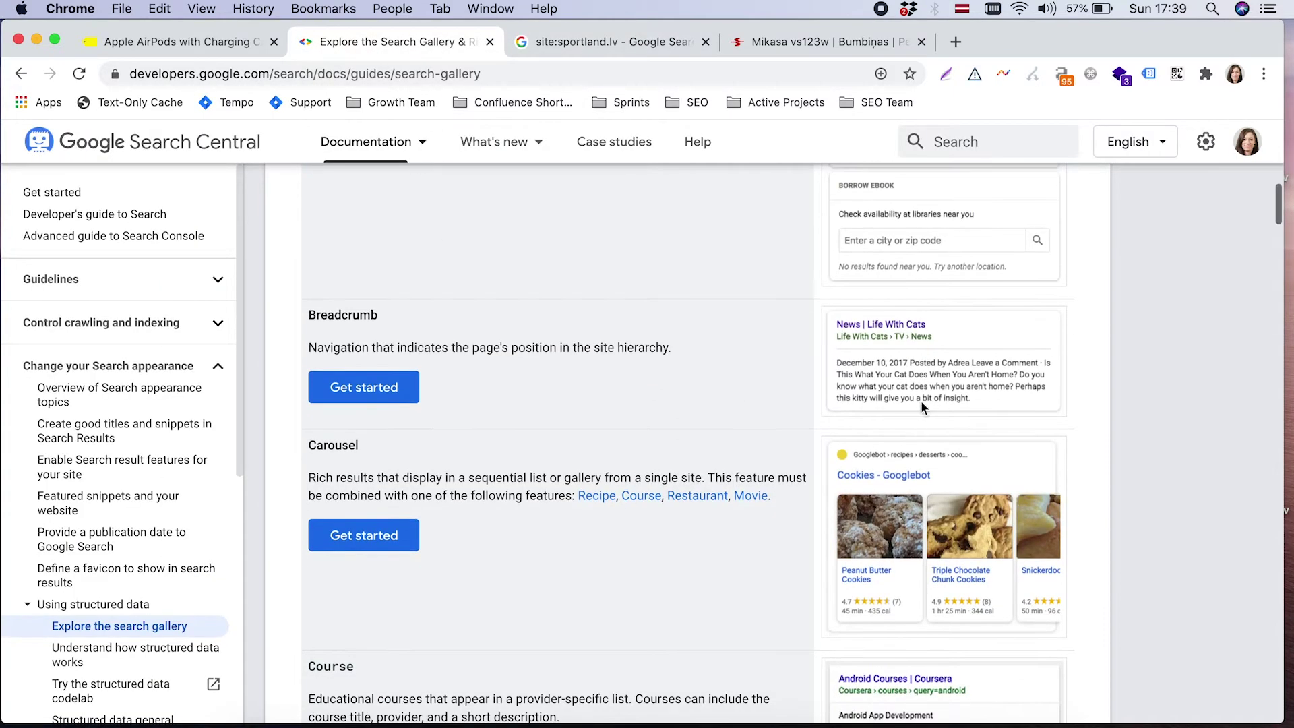
pyautogui.scroll(-12, 888, 376)
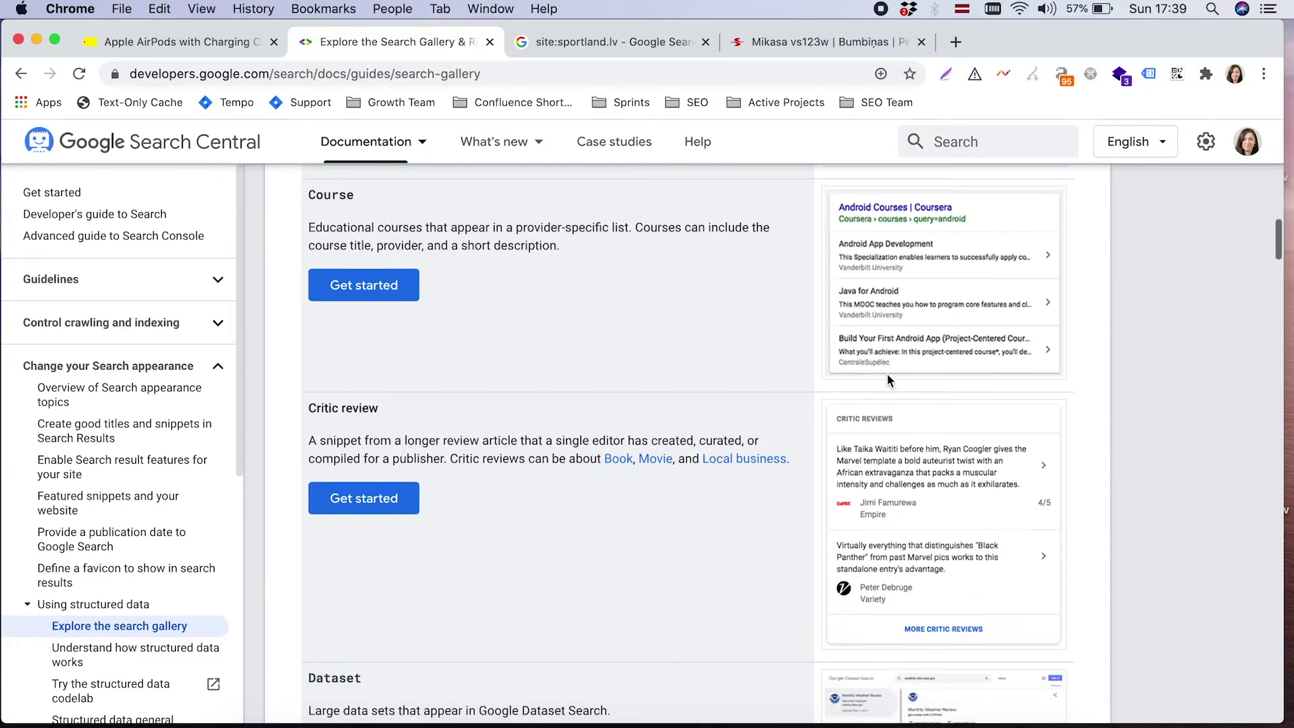
pyautogui.scroll(-12, 888, 379)
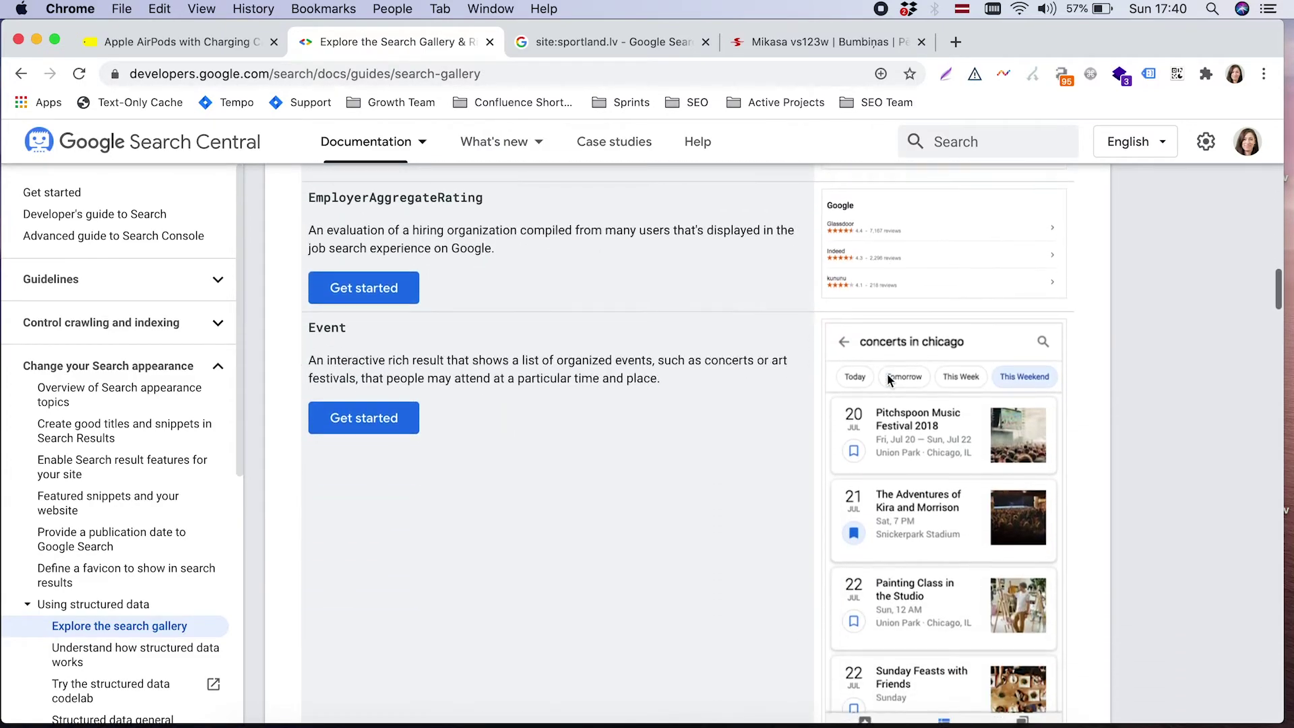
pyautogui.scroll(-7, 887, 374)
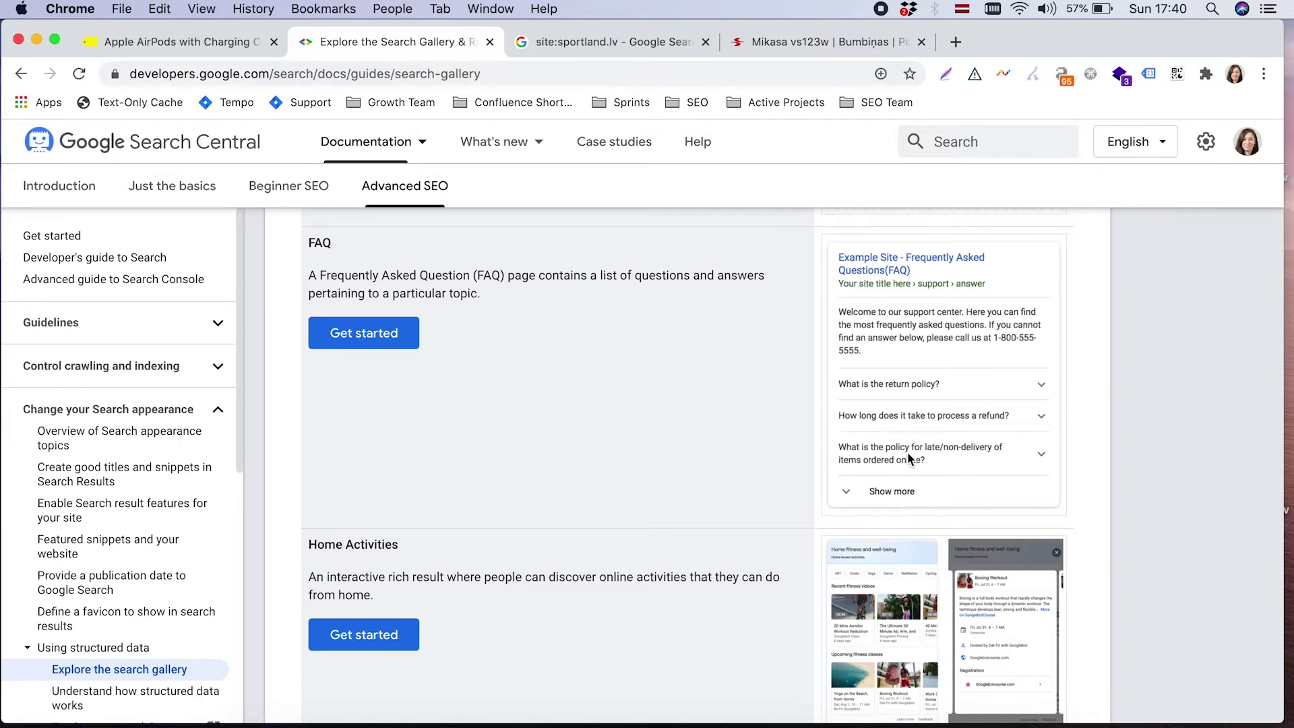
pyautogui.click(573, 47)
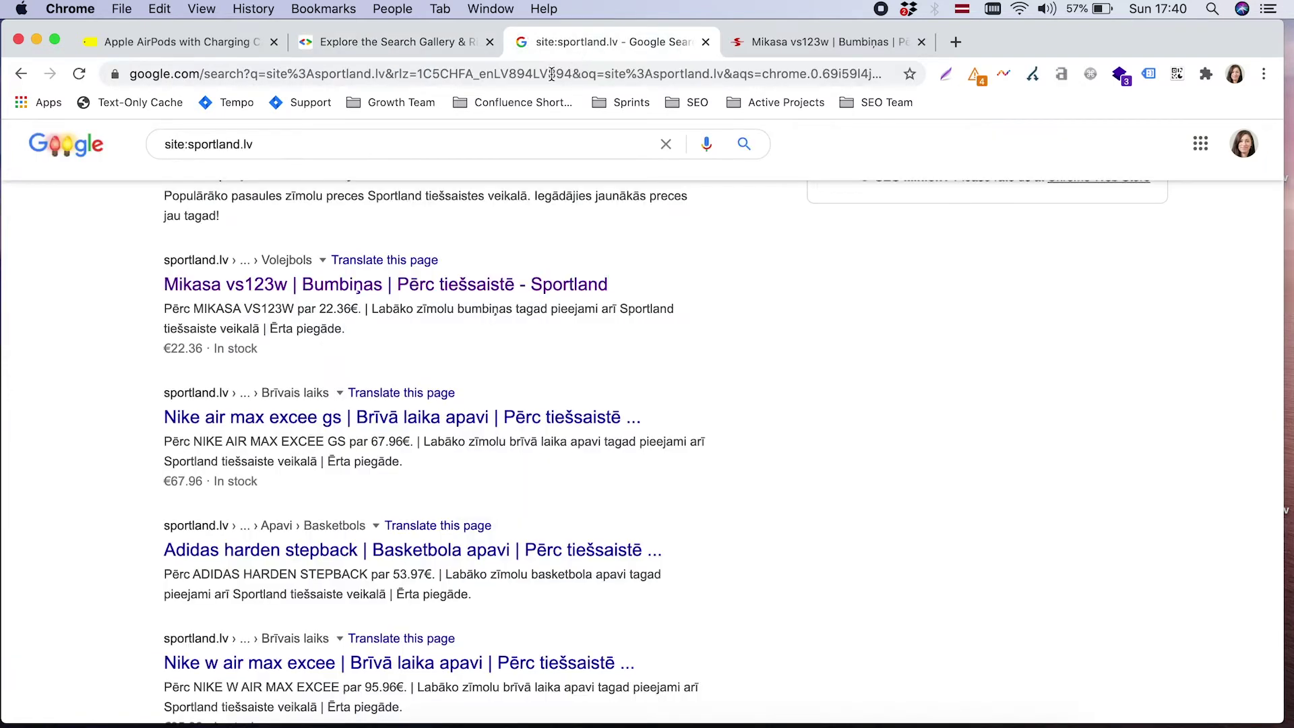
# Replace the site:sportland.lv query with a Google search for 'how to use swaddles'.
pyautogui.click(376, 145)
pyautogui.press('super+a')
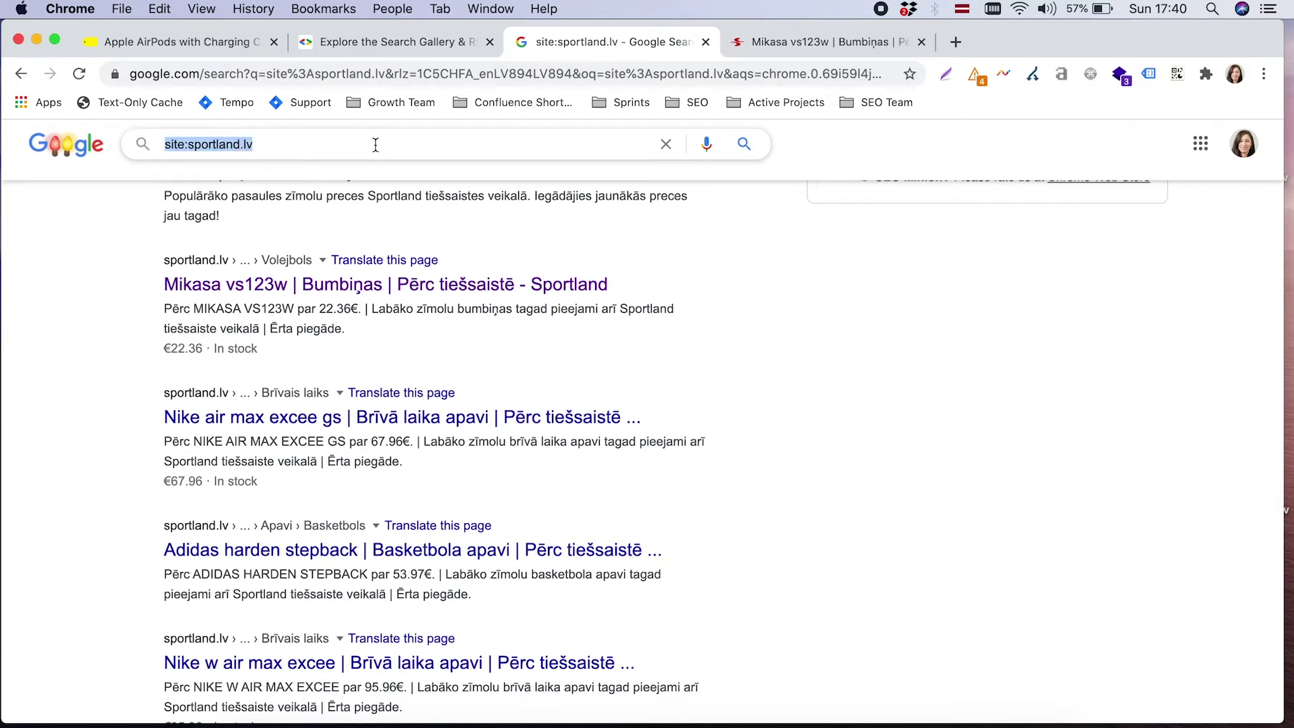
pyautogui.press('BackSpace')
pyautogui.write('how t')
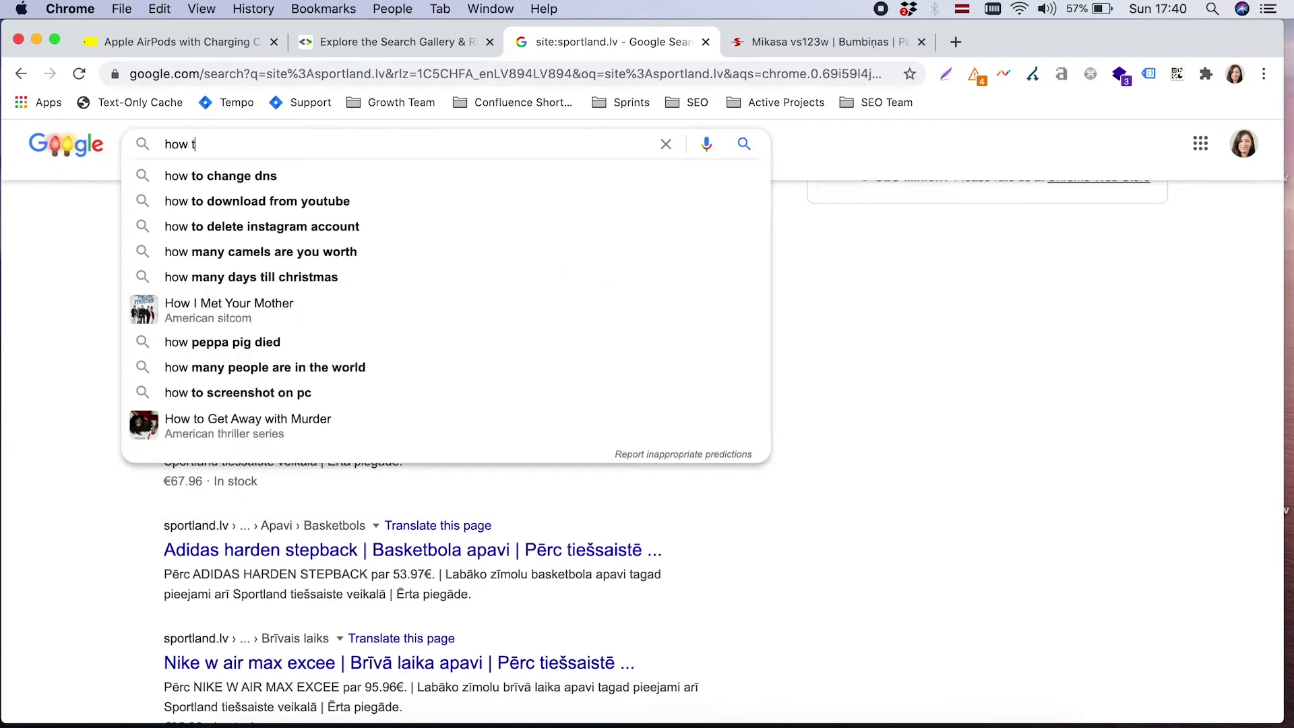
pyautogui.write('o use swaddles')
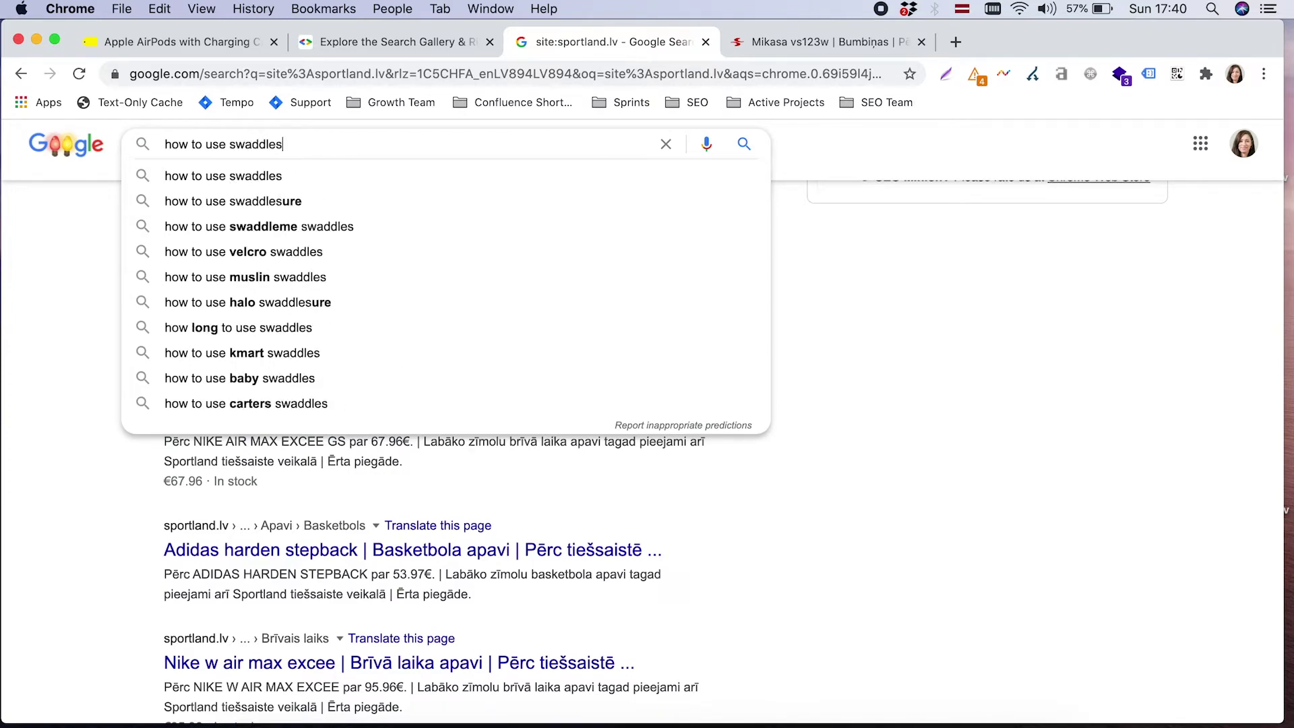
pyautogui.press('Return')
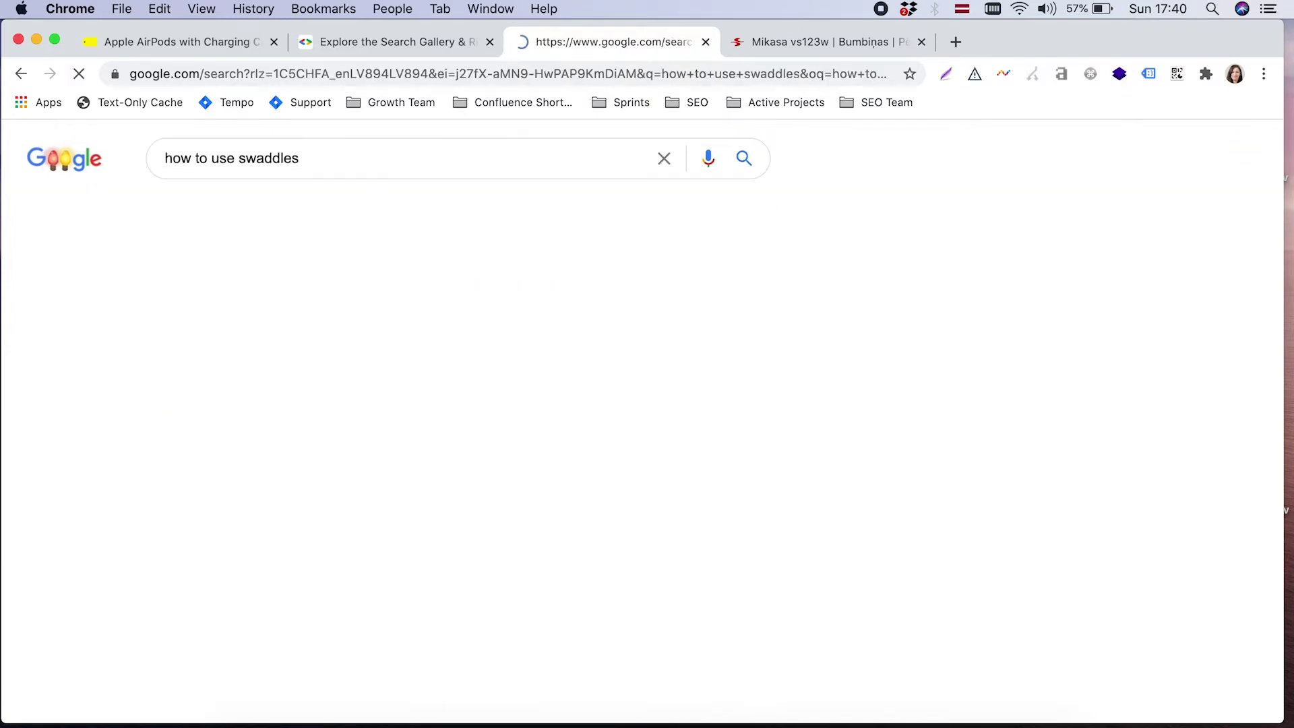
# Expand the 'Why swaddling is not recommended?' answer, then go back to the Search Gallery.
pyautogui.scroll(-3, 781, 402)
pyautogui.scroll(-4, 780, 404)
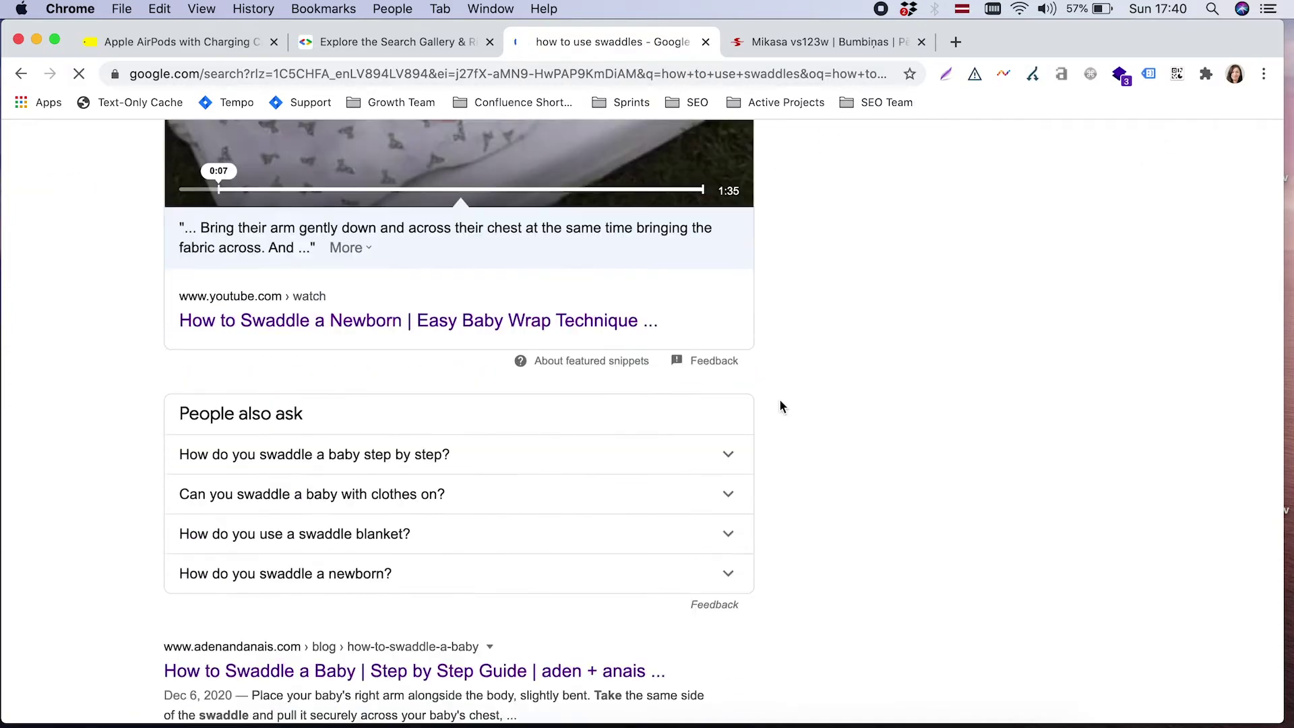
pyautogui.scroll(2, 779, 404)
pyautogui.scroll(4, 340, 366)
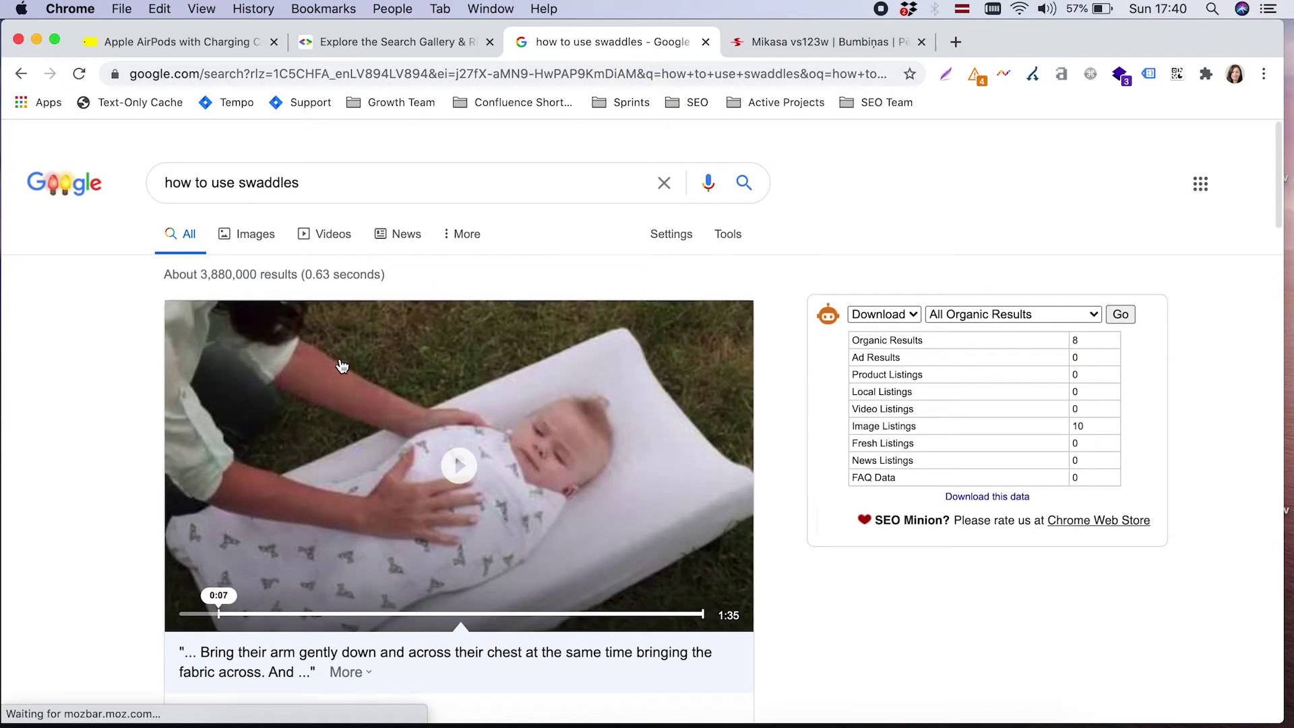
pyautogui.scroll(-7, 355, 174)
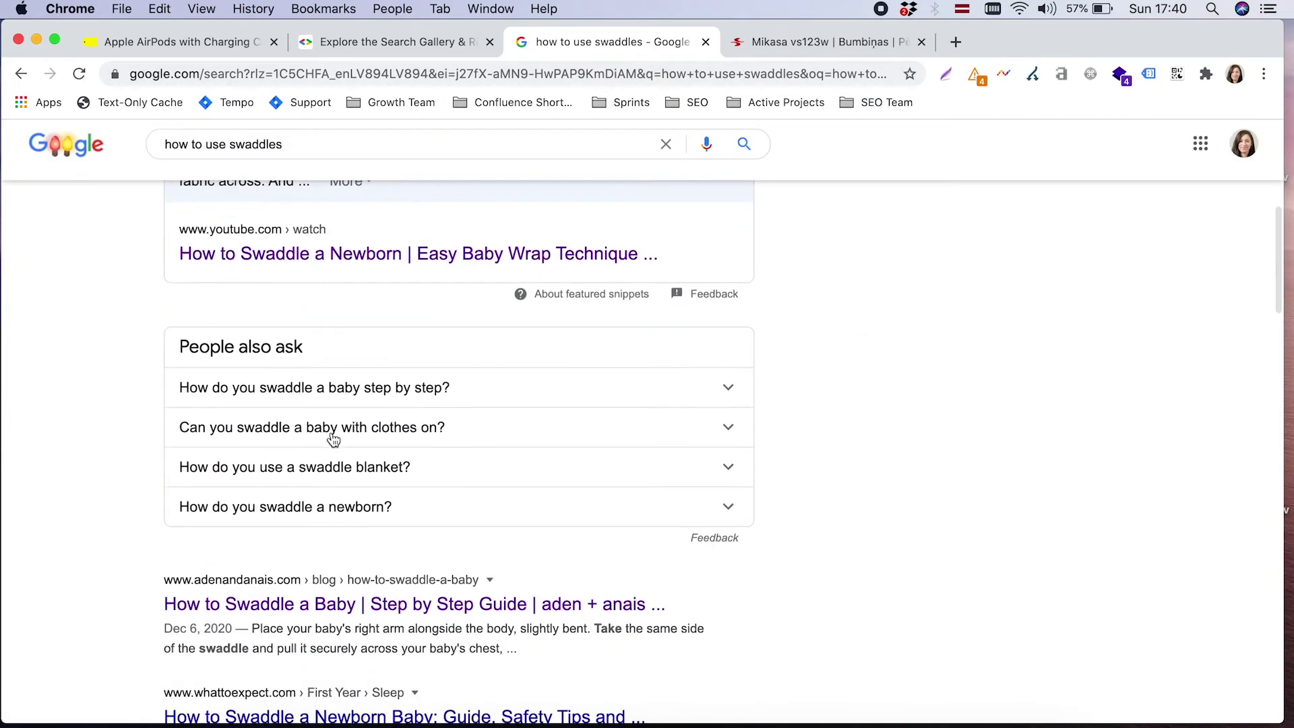
pyautogui.scroll(-2, 373, 439)
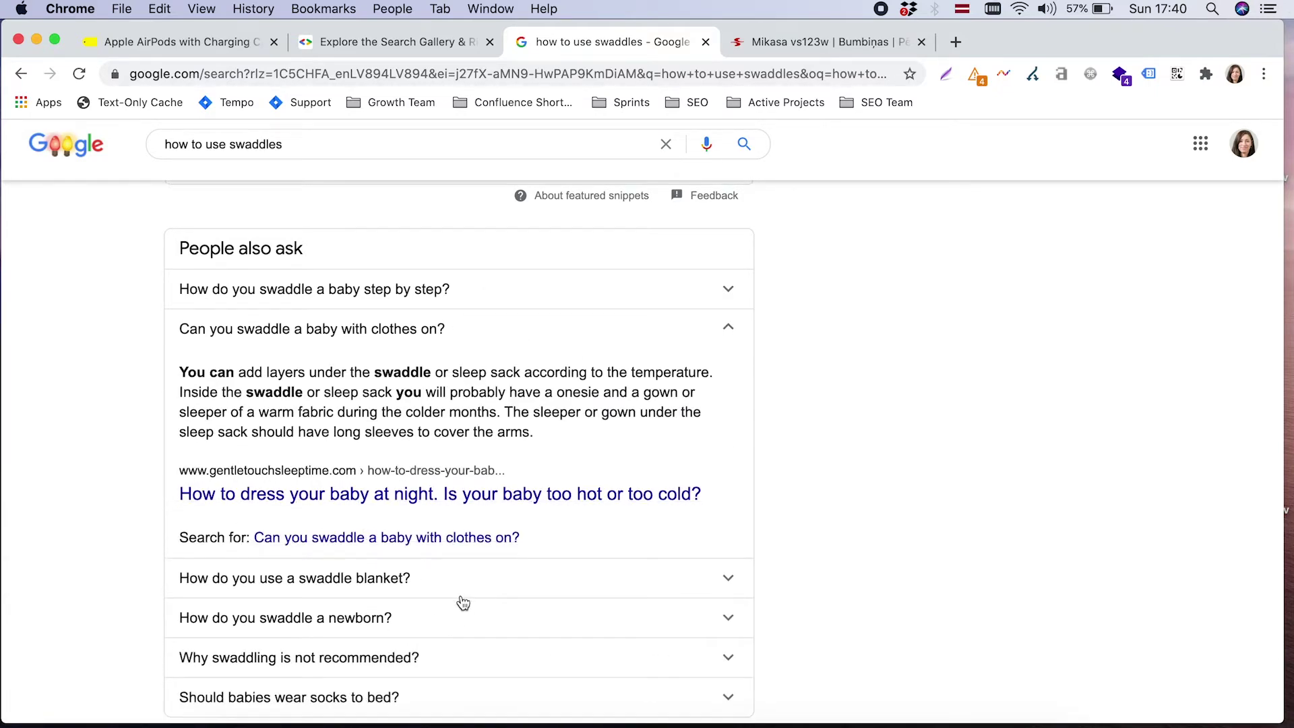
pyautogui.scroll(-3, 463, 602)
pyautogui.click(370, 532)
pyautogui.scroll(-3, 405, 499)
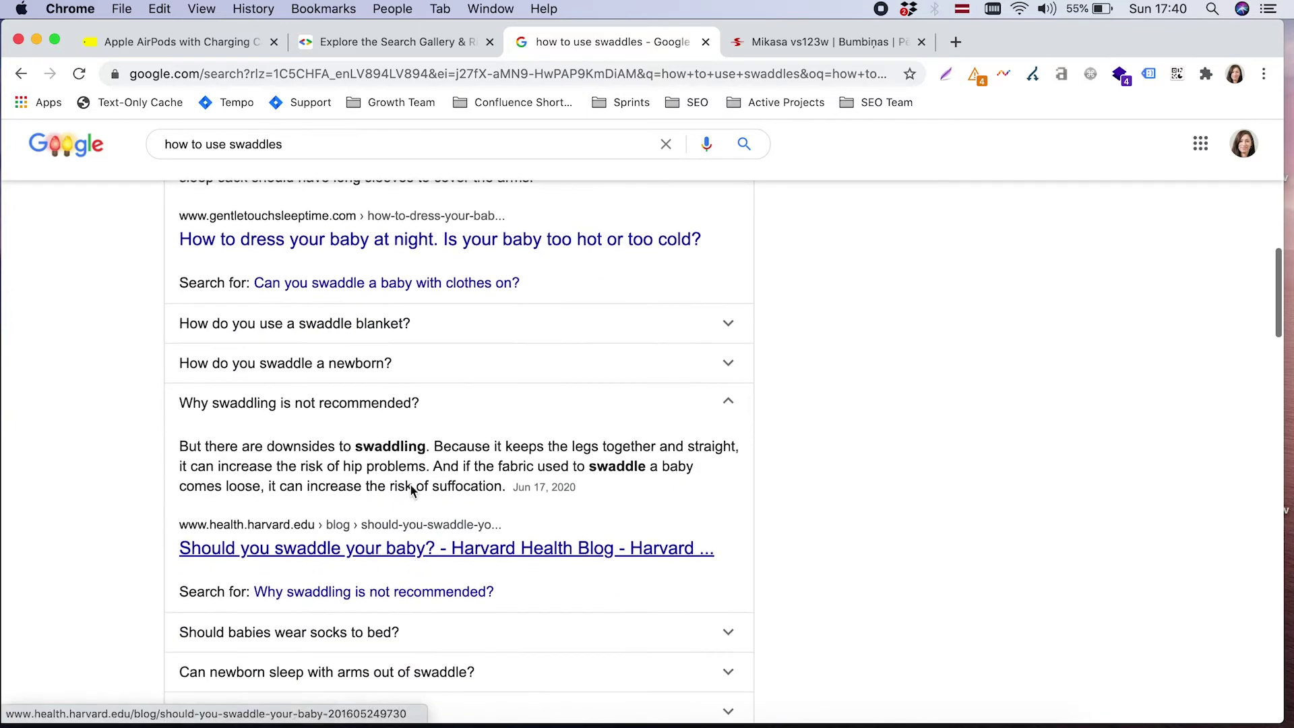
pyautogui.scroll(-2, 376, 573)
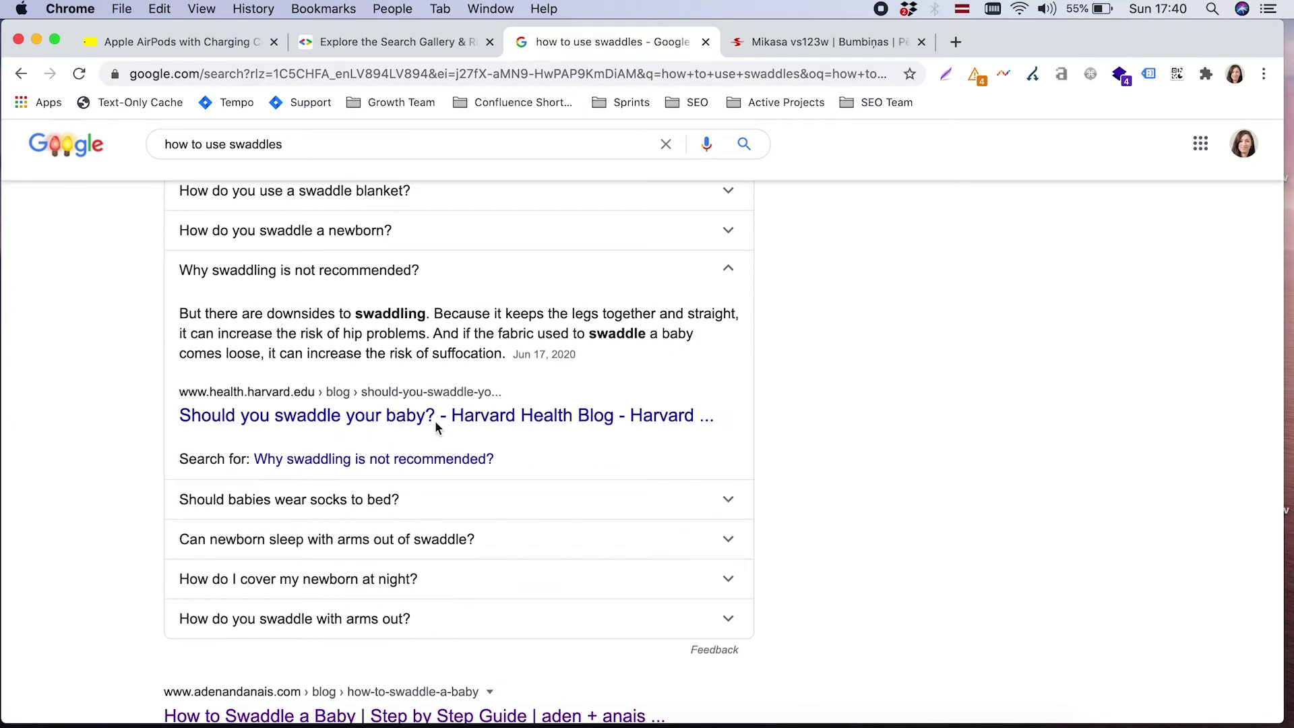
pyautogui.click(341, 42)
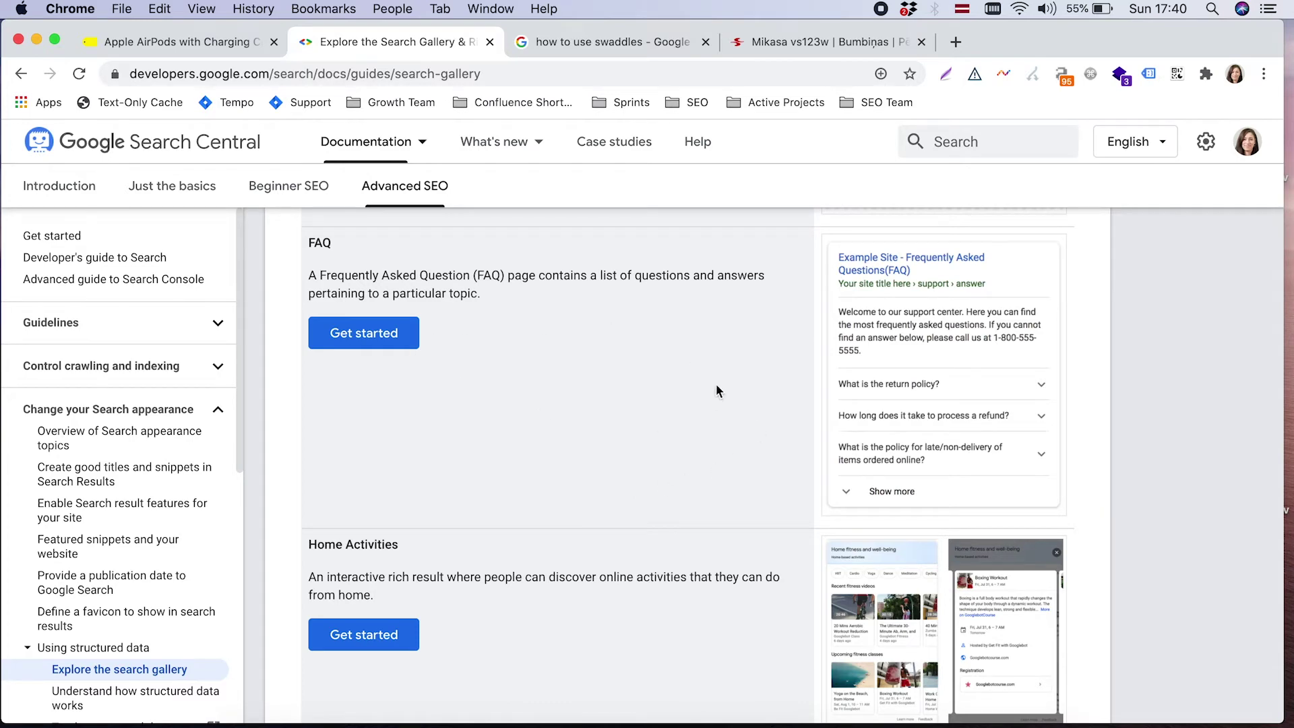
# Browse the gallery from FAQ past the How-to and Image License entries.
pyautogui.scroll(-5, 718, 391)
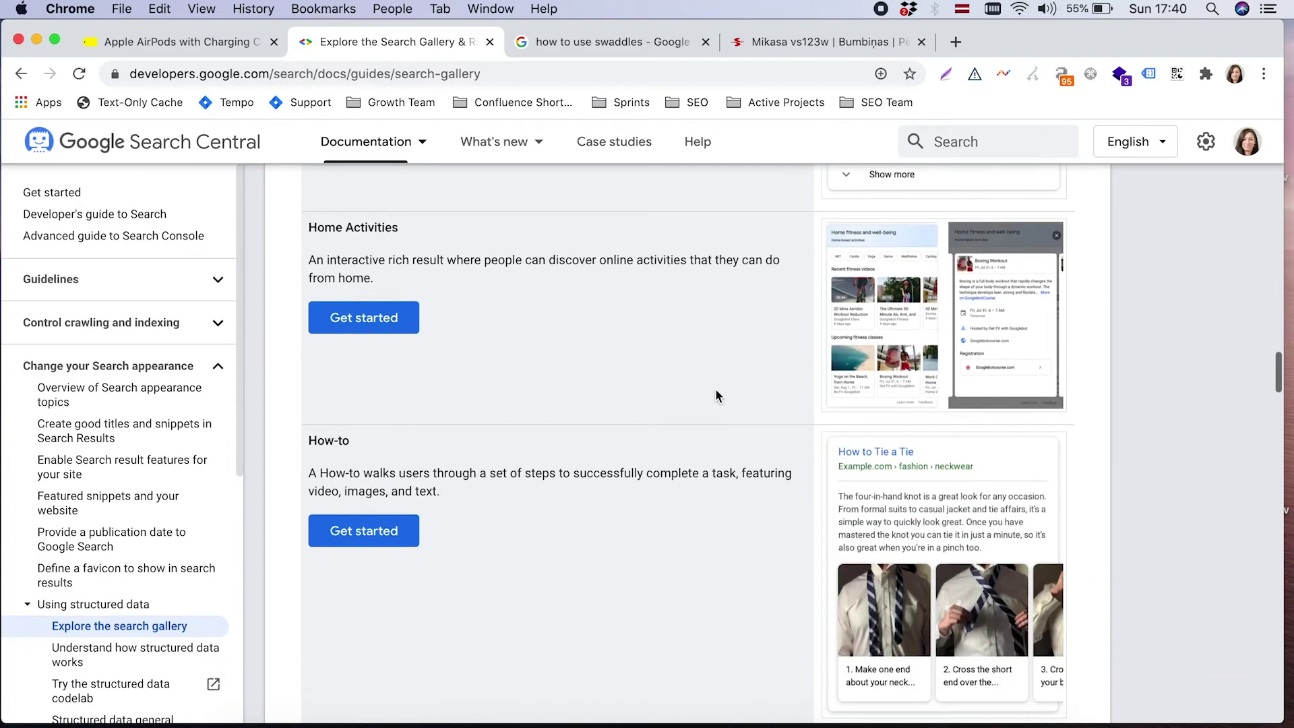
pyautogui.scroll(-3, 716, 396)
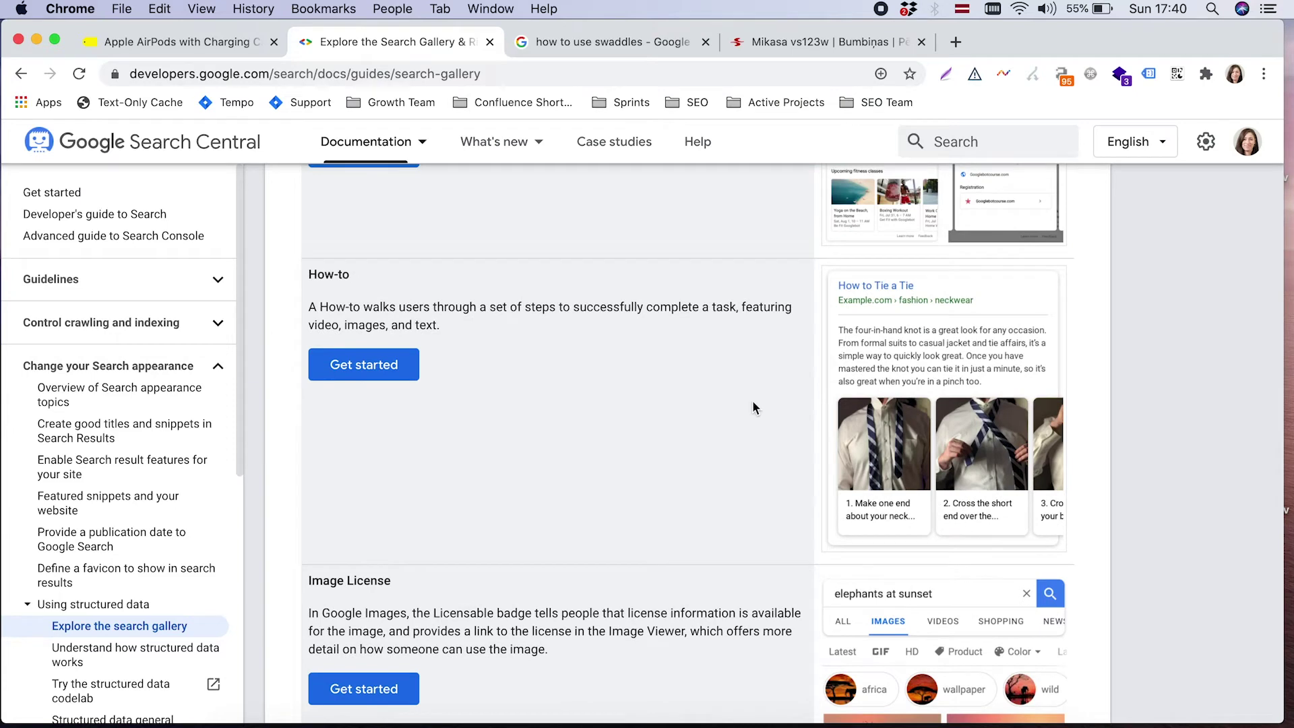
pyautogui.scroll(-1, 839, 398)
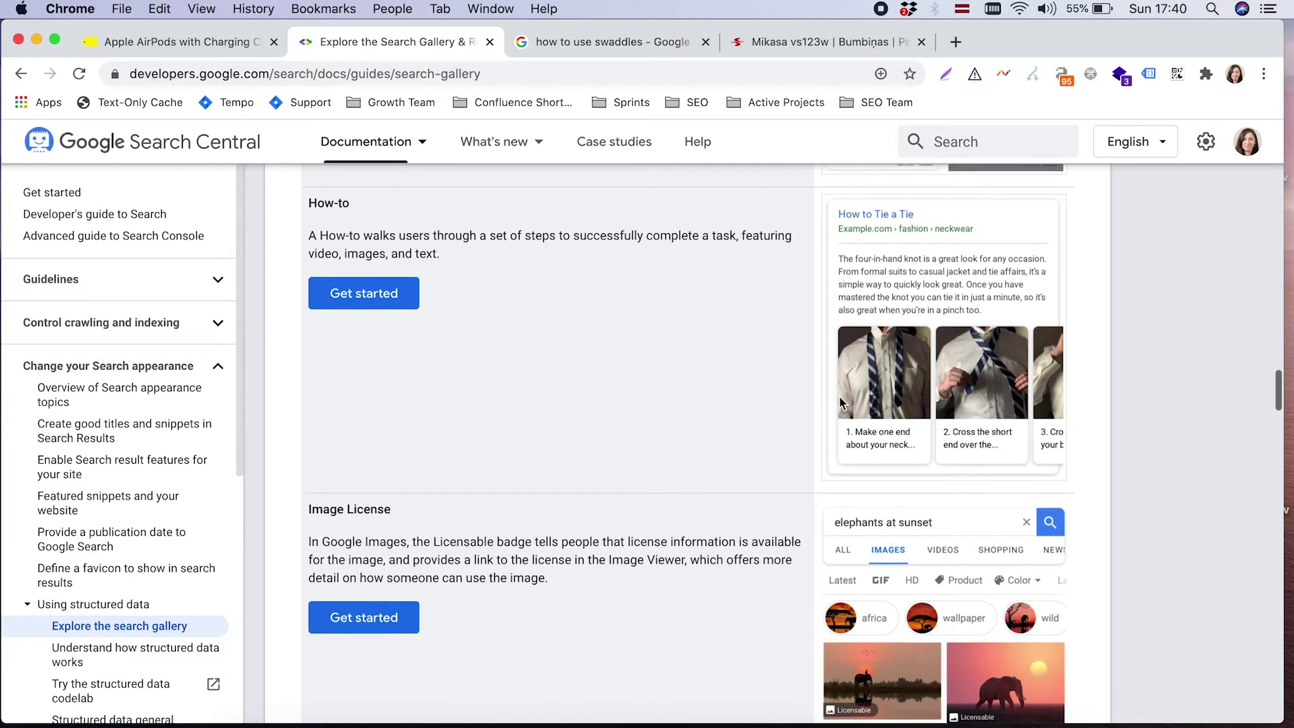
pyautogui.scroll(-2, 591, 376)
pyautogui.scroll(2, 590, 376)
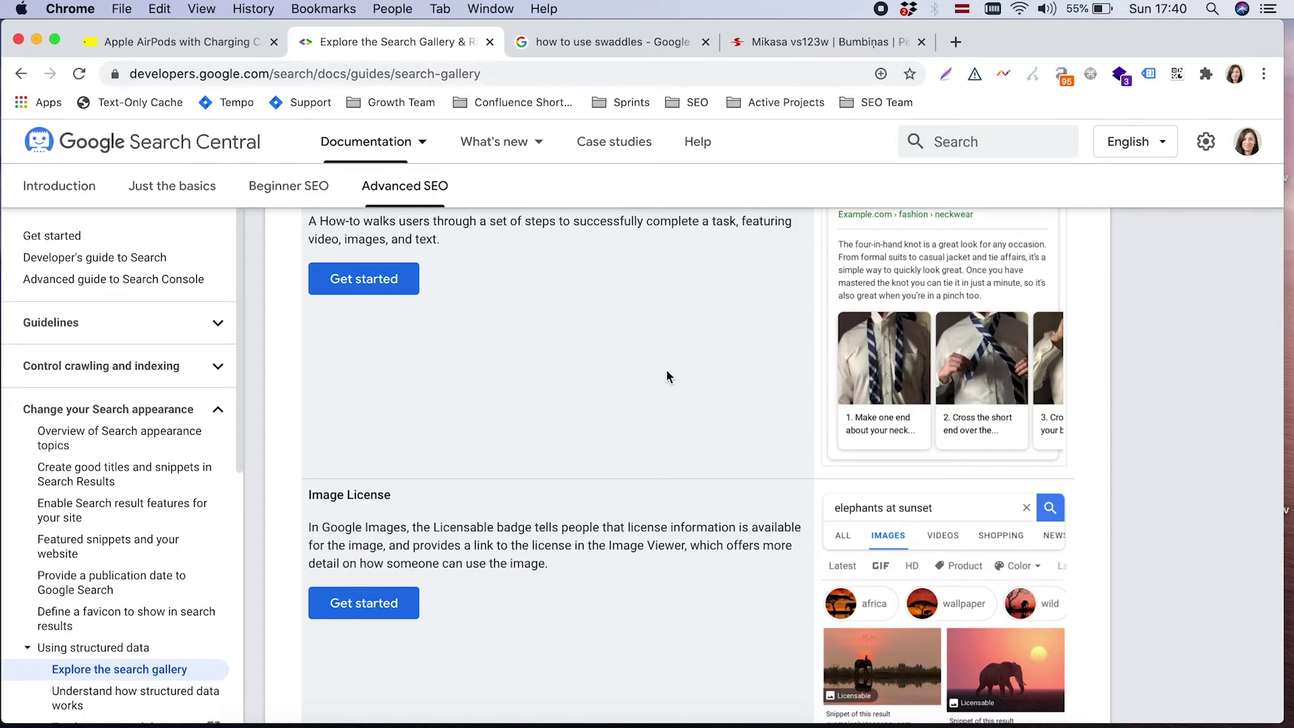
pyautogui.scroll(-1, 667, 375)
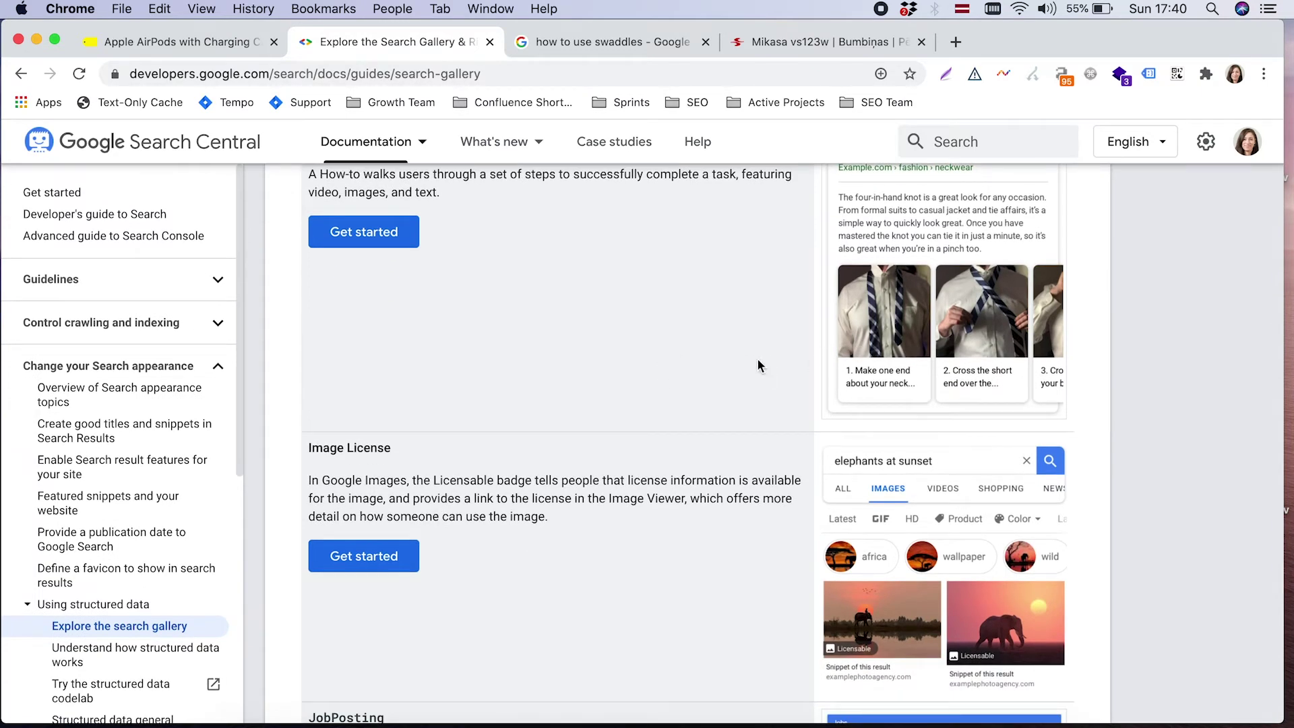
pyautogui.scroll(-1, 758, 364)
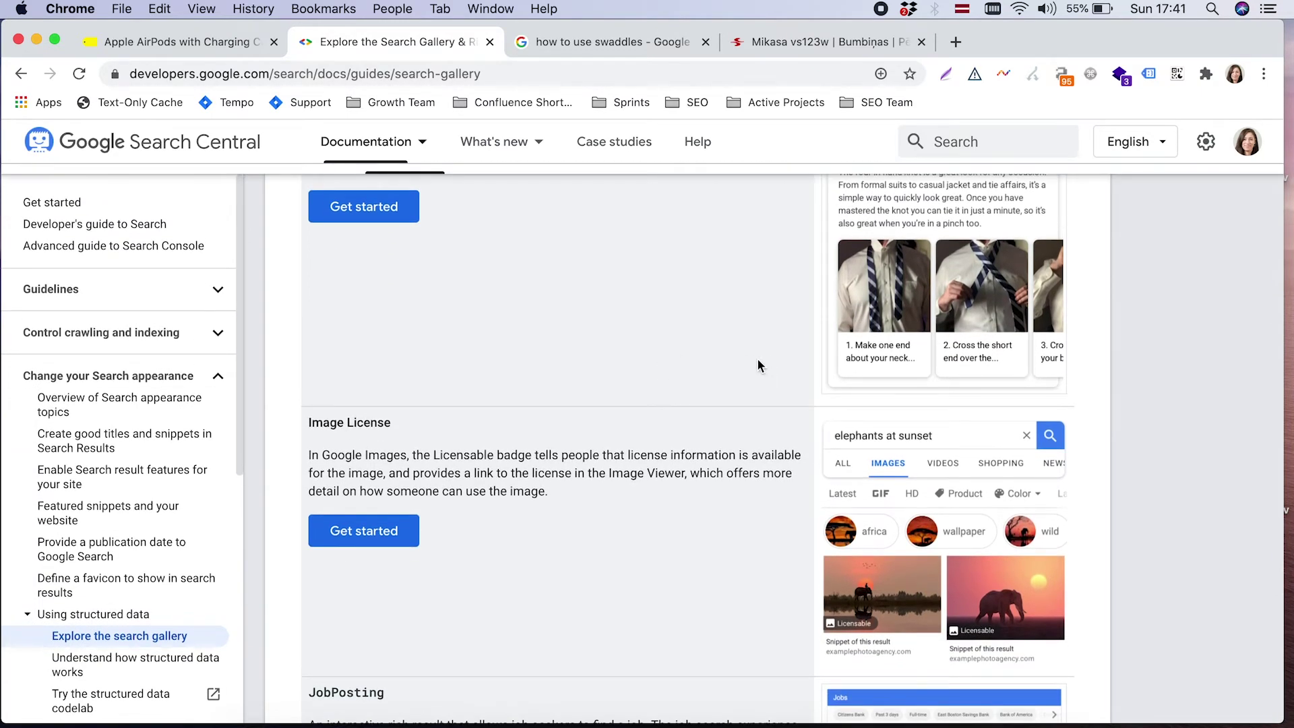
pyautogui.scroll(2, 758, 365)
# Continue down past Local Business and Logo to the Movie entry.
pyautogui.scroll(-10, 757, 364)
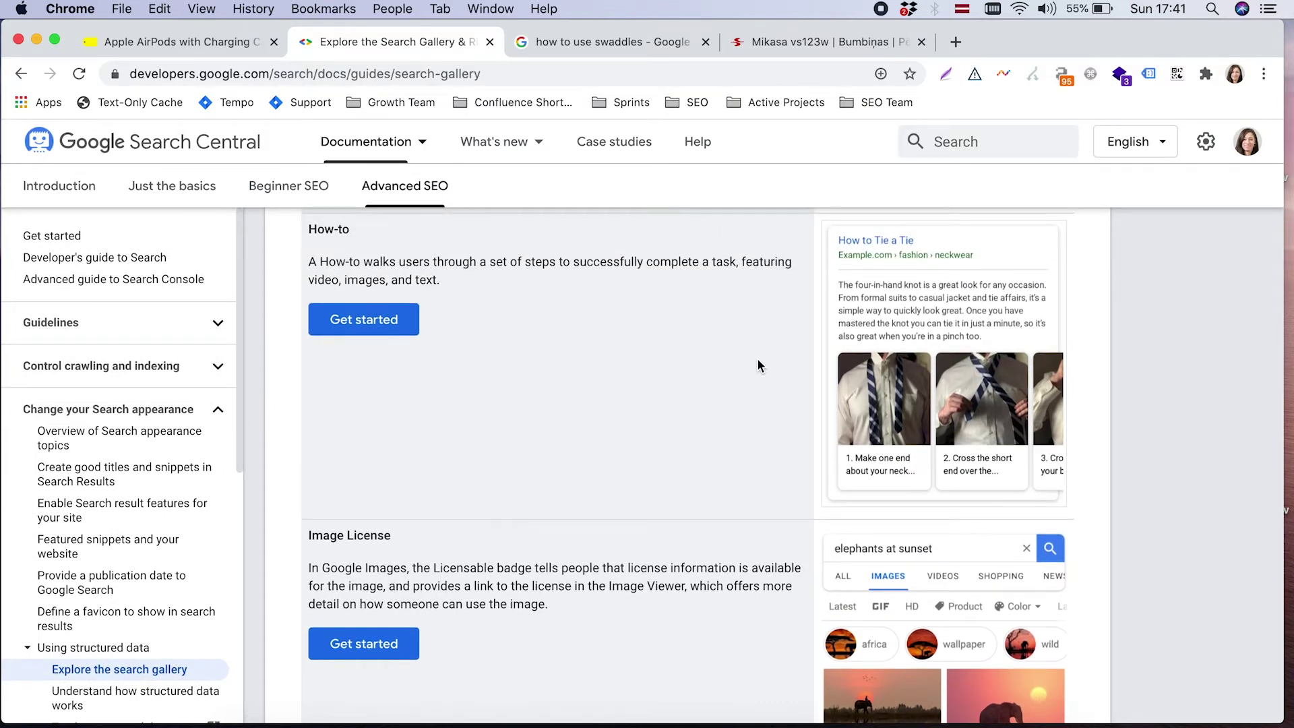
pyautogui.scroll(-8, 758, 364)
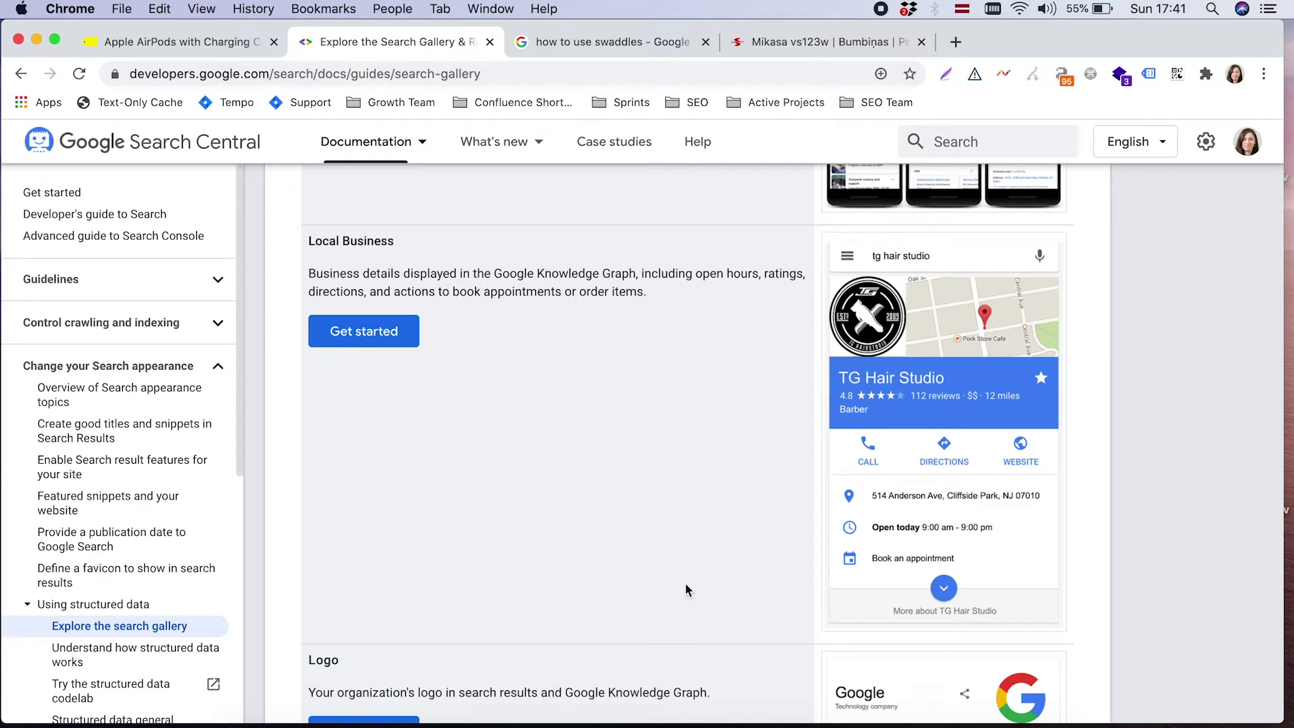
pyautogui.scroll(-1, 685, 587)
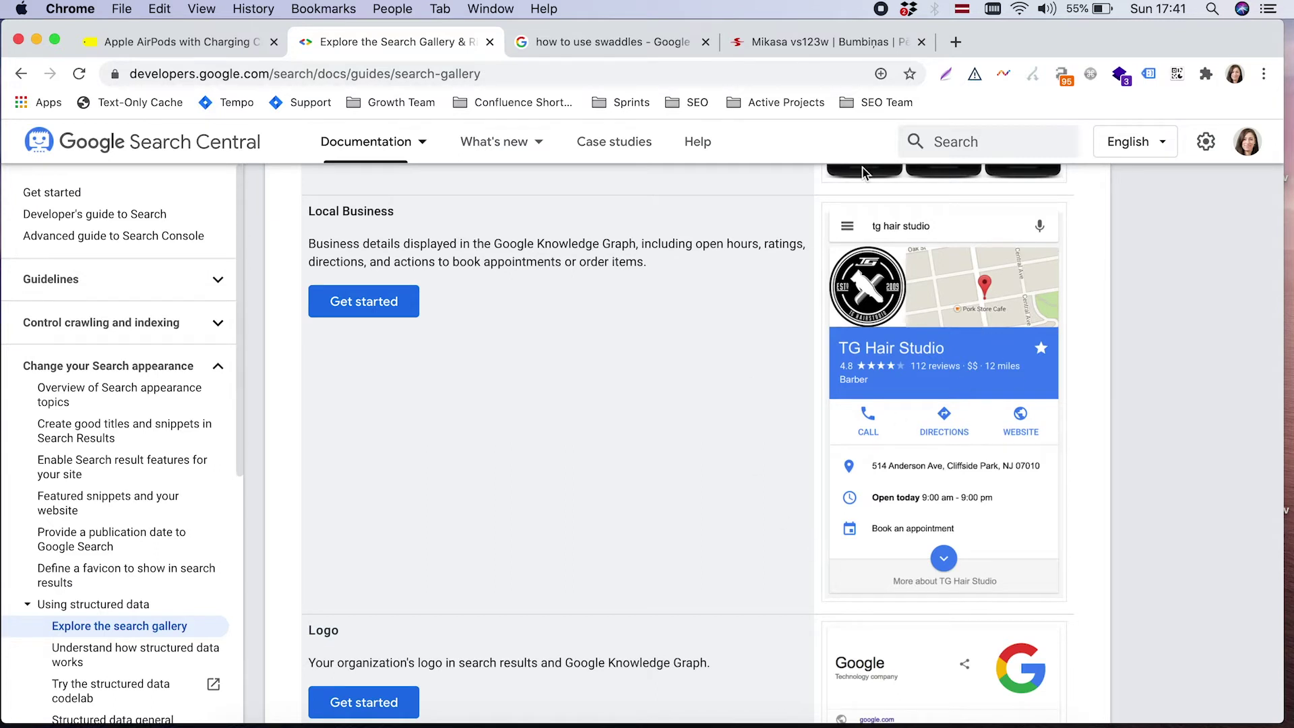
pyautogui.scroll(-4, 978, 419)
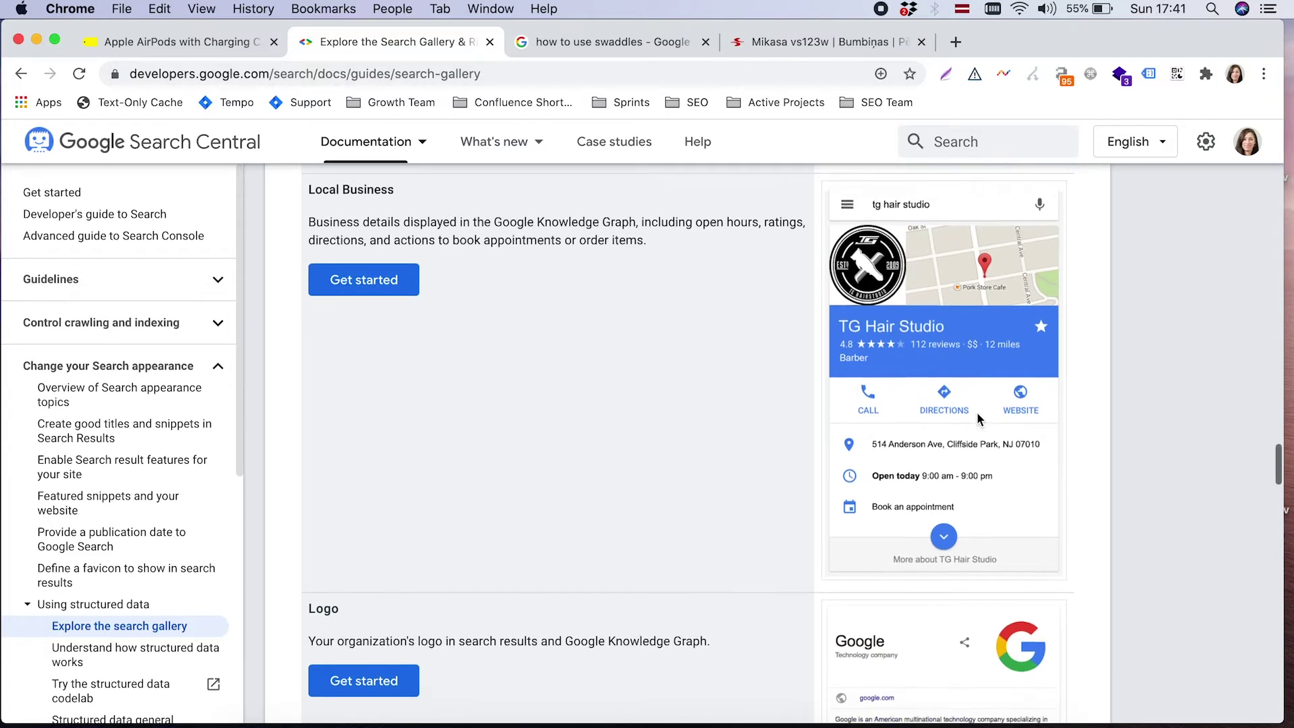
pyautogui.scroll(-4, 976, 411)
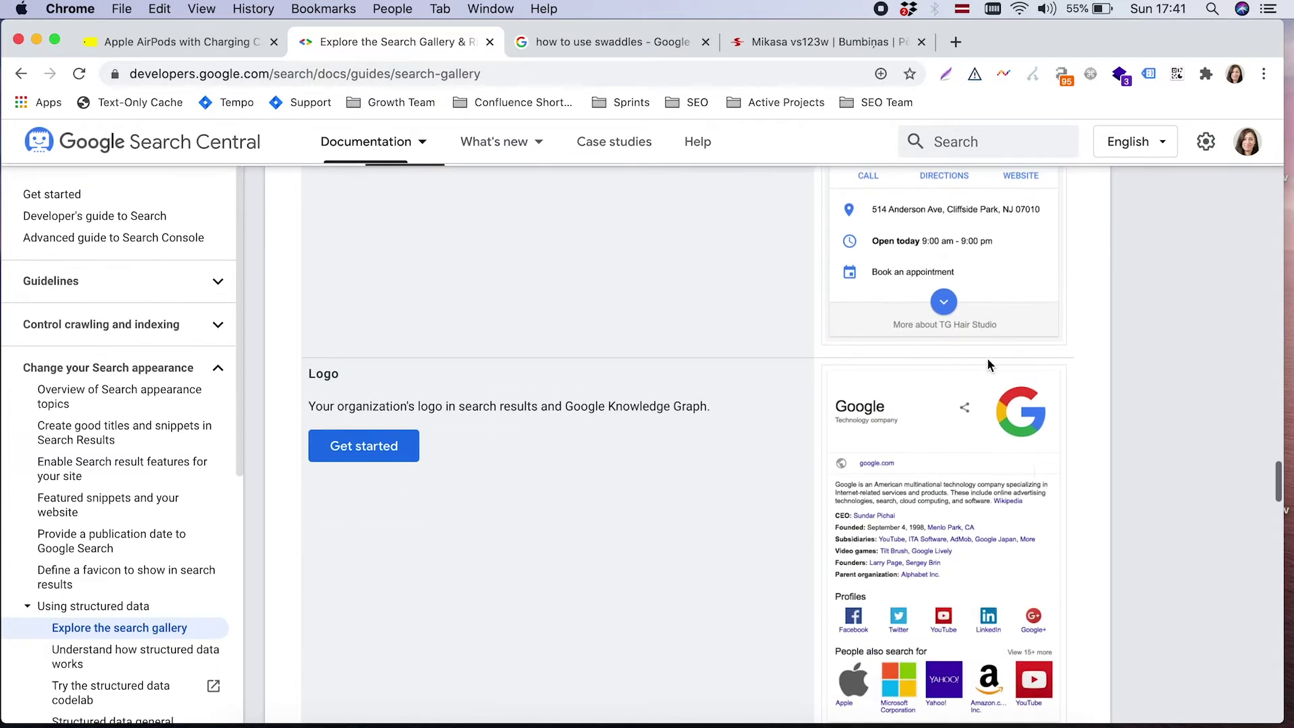
pyautogui.scroll(-3, 1091, 506)
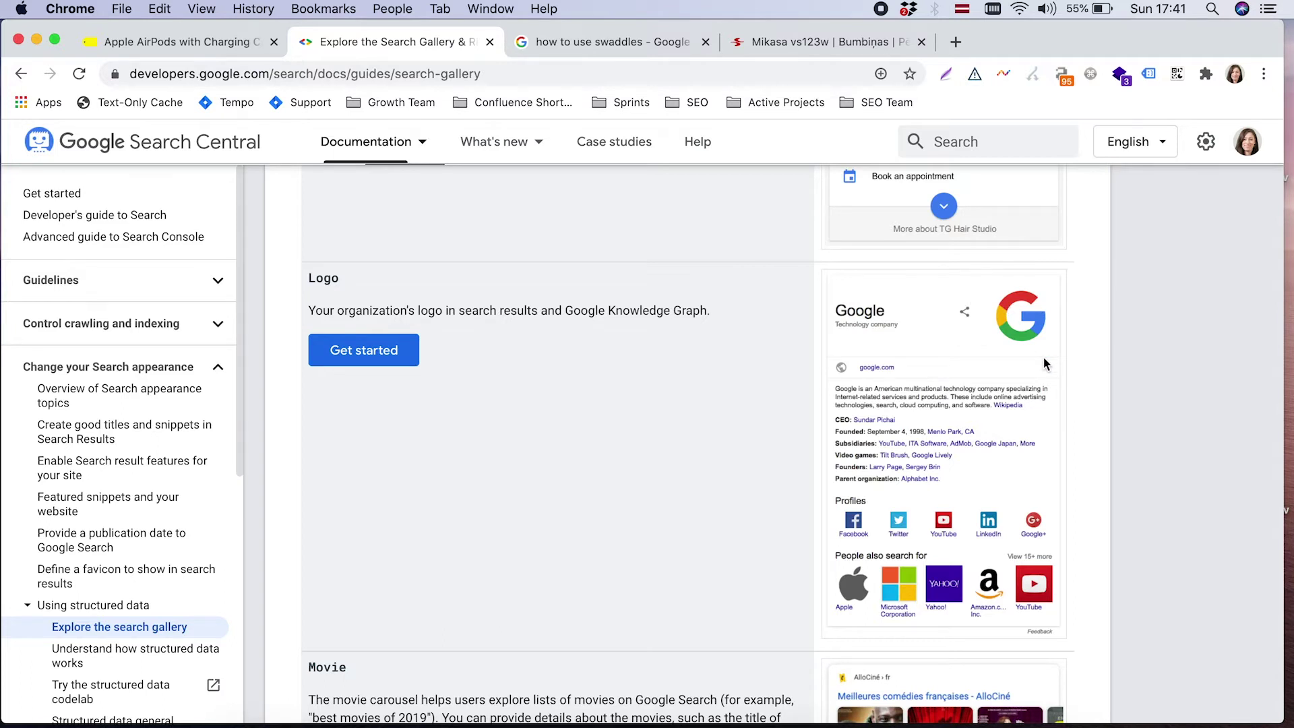
# Search Google for 'scandiweb' from the swaddles results tab.
pyautogui.click(635, 52)
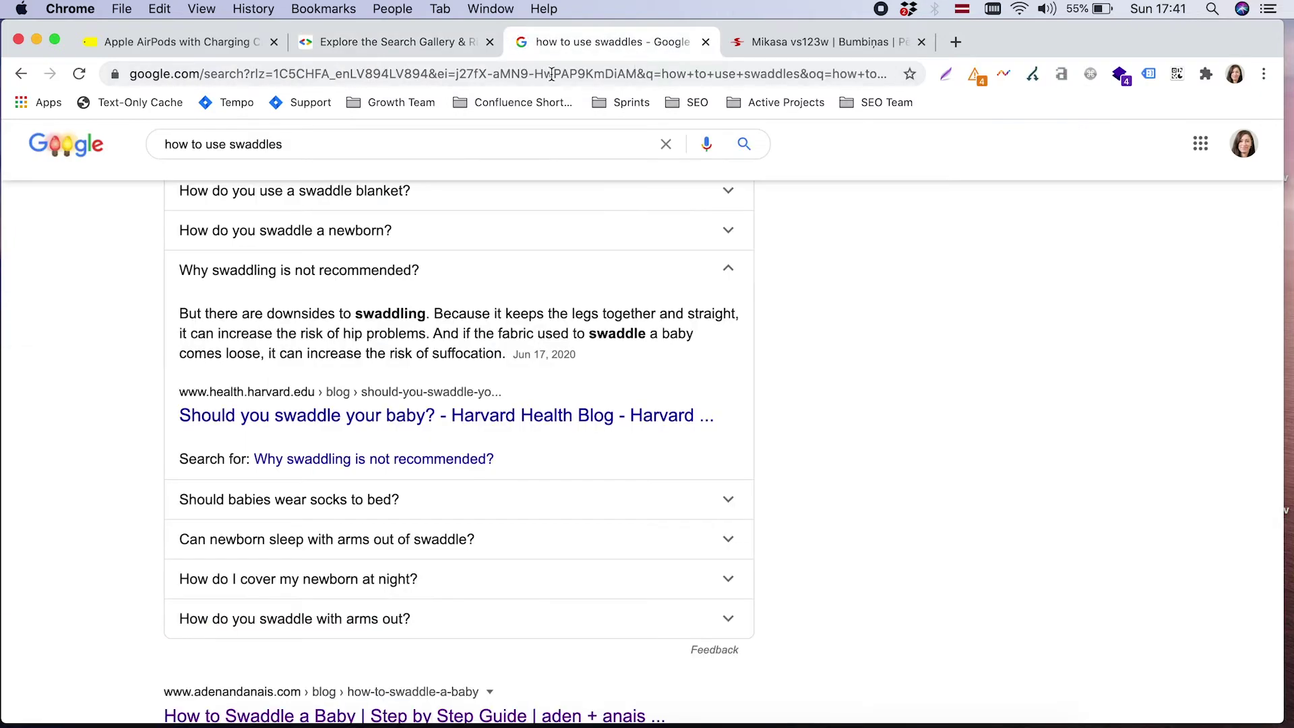
pyautogui.click(536, 78)
pyautogui.write('s')
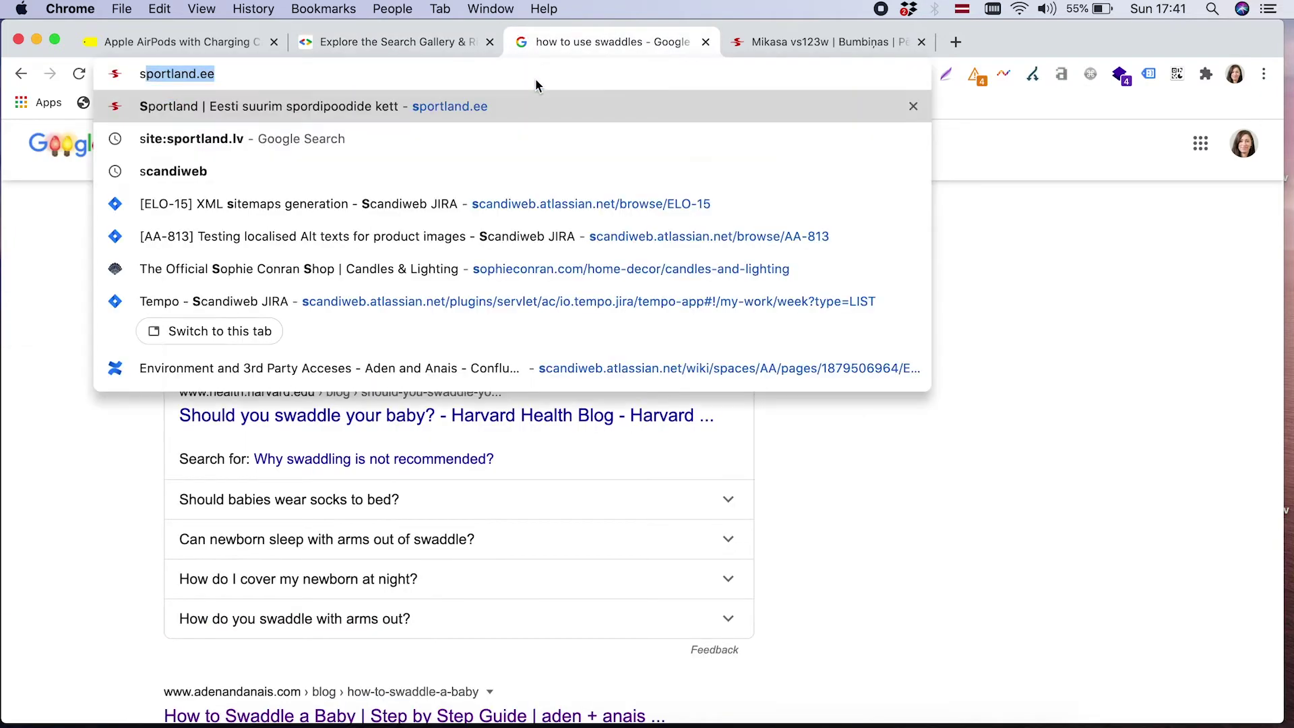
pyautogui.write('candiw')
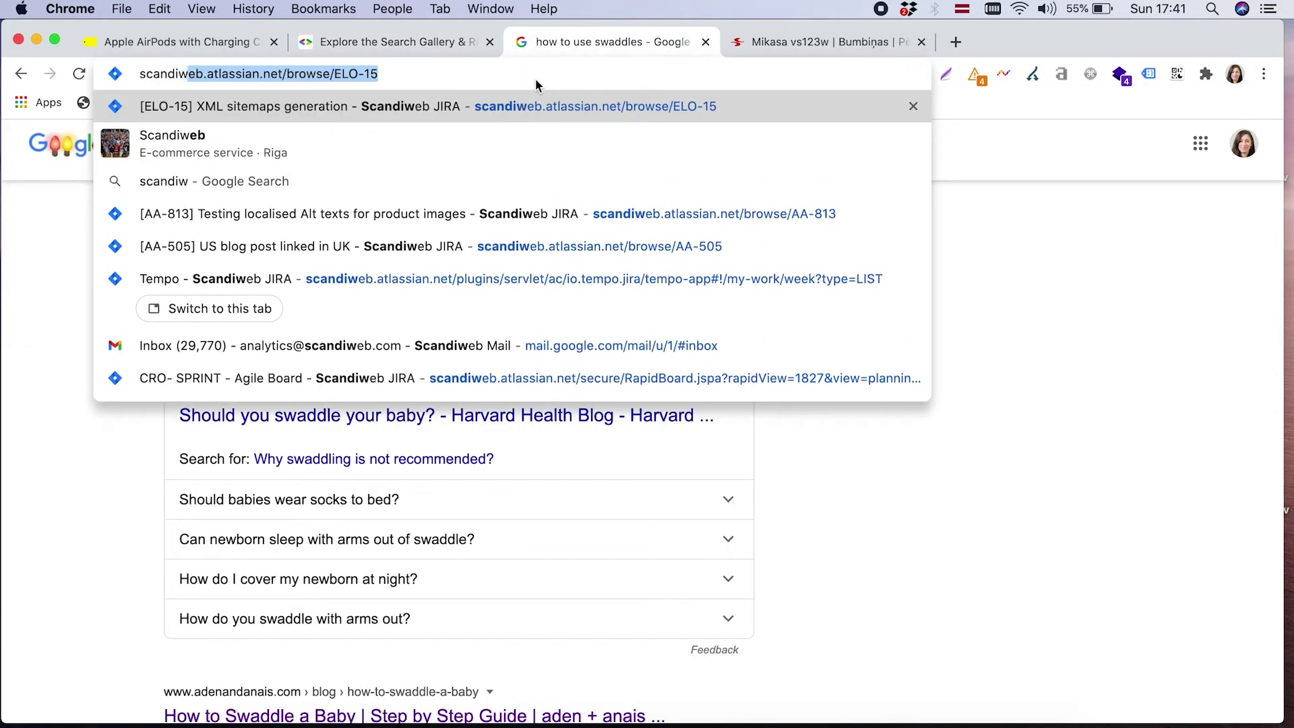
pyautogui.write('eb')
pyautogui.press('Return')
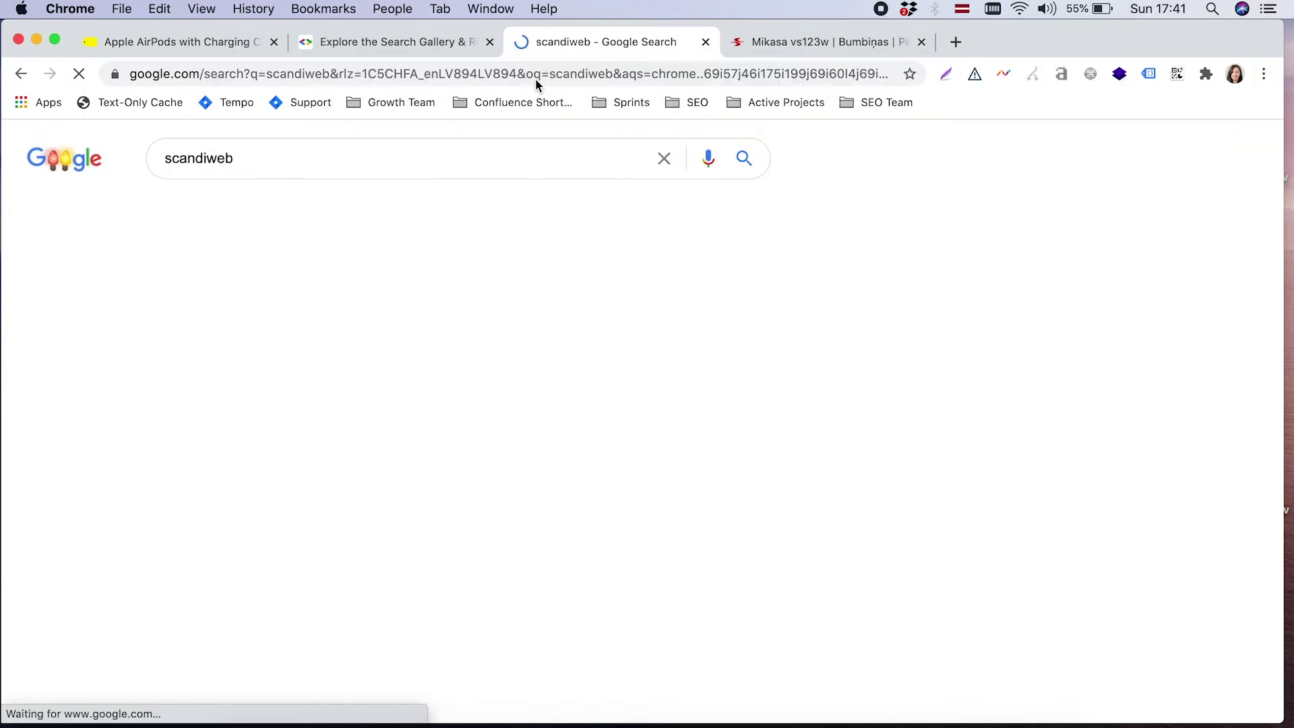
# Look through the scandiweb results and its knowledge panel with popular times.
pyautogui.scroll(-3, 965, 496)
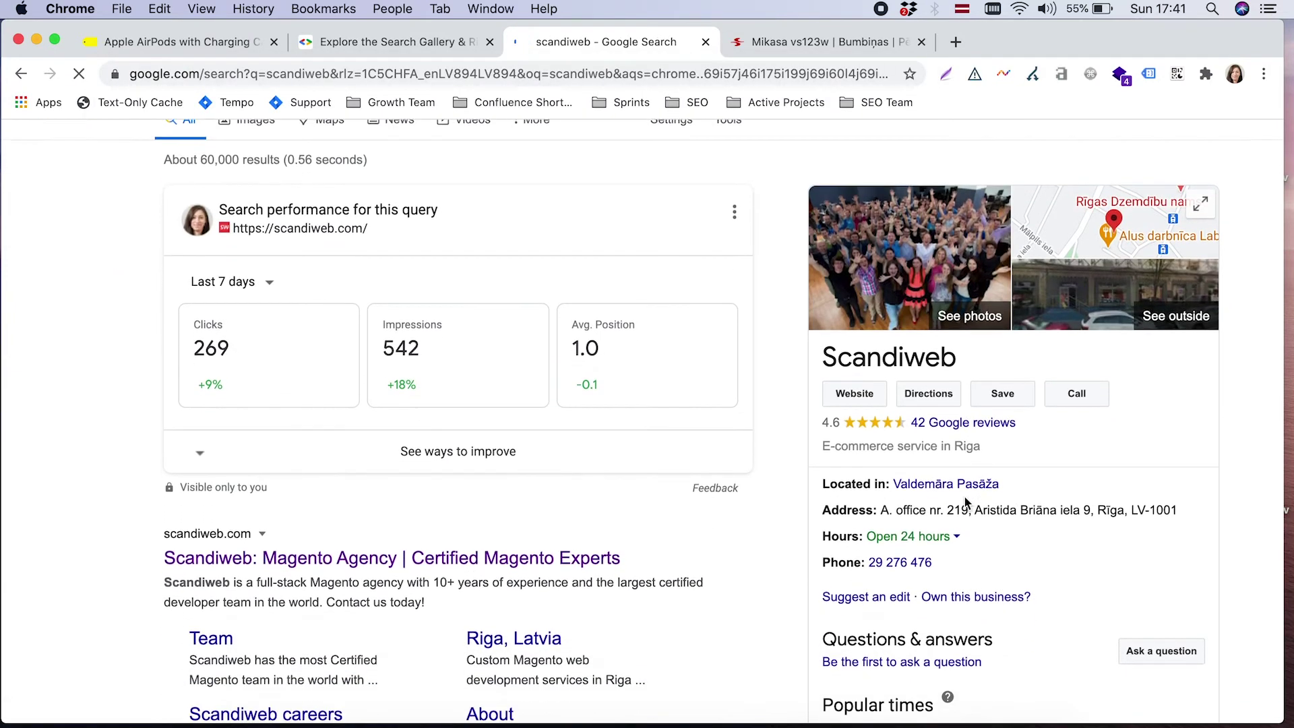
pyautogui.scroll(-2, 966, 502)
pyautogui.scroll(-5, 1123, 540)
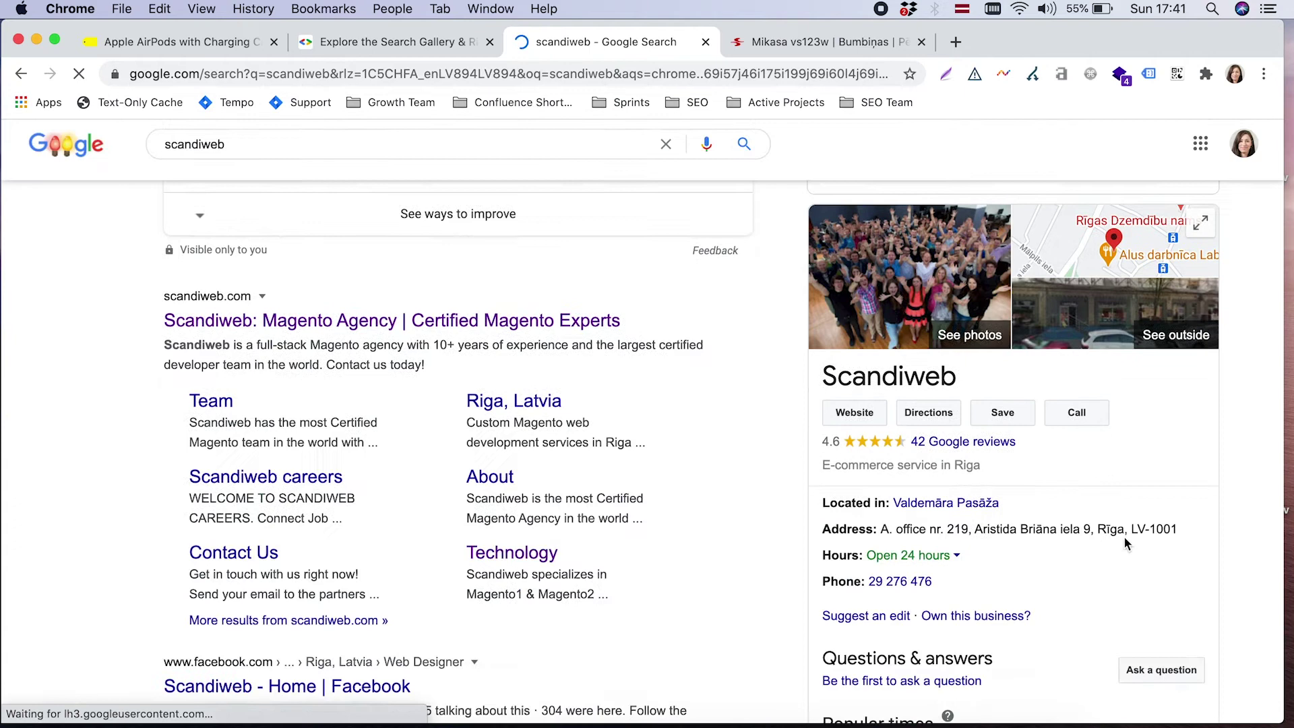
pyautogui.scroll(5, 1126, 544)
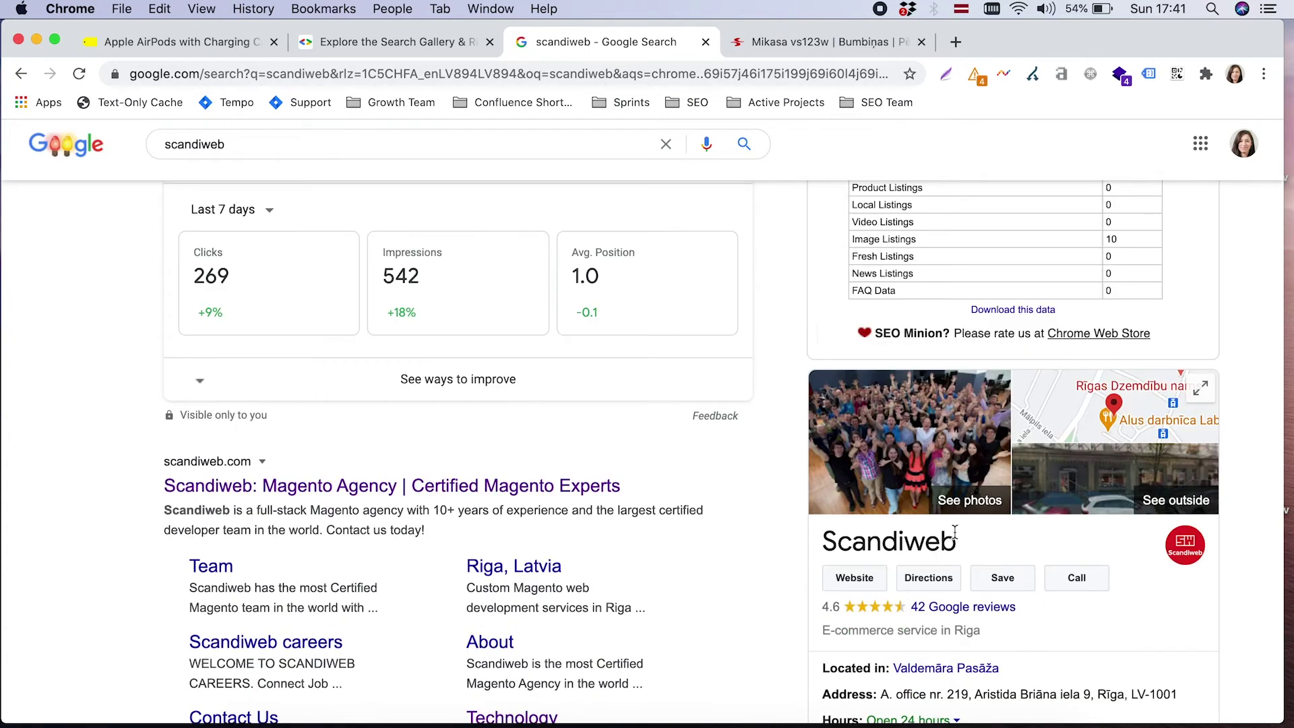
pyautogui.scroll(-6, 1053, 536)
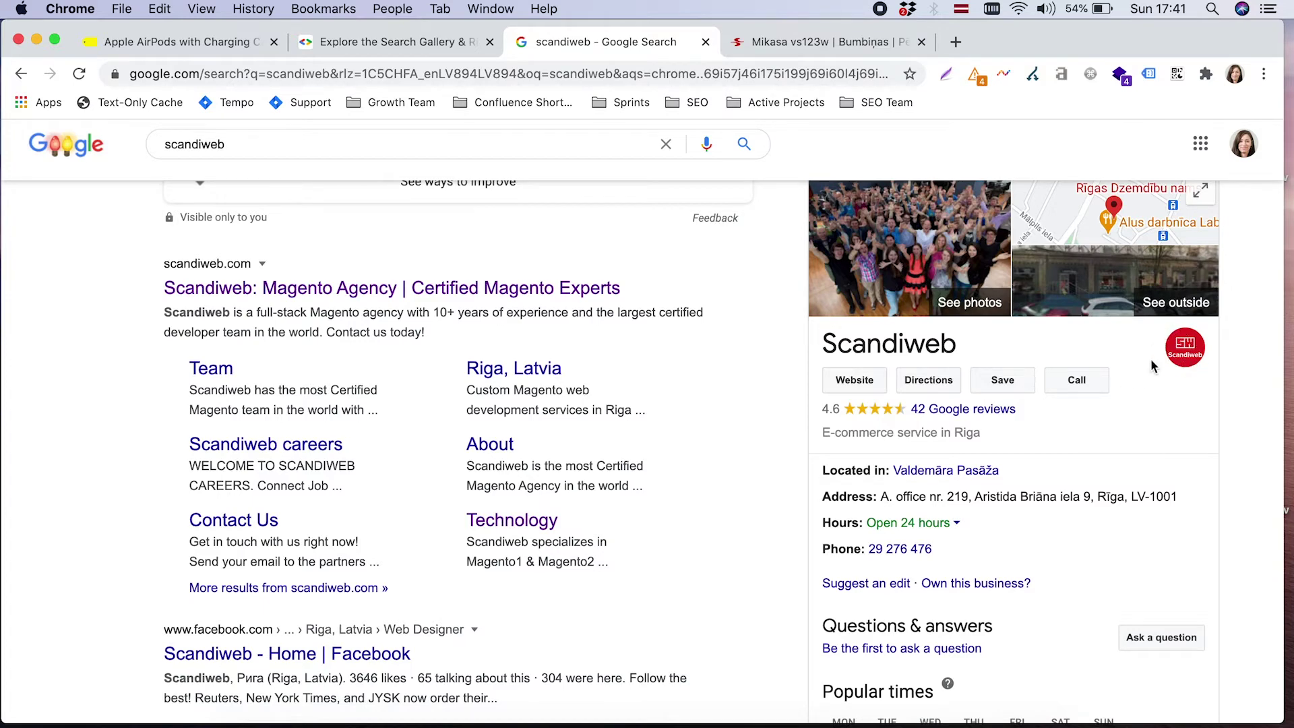
pyautogui.scroll(-2, 1142, 485)
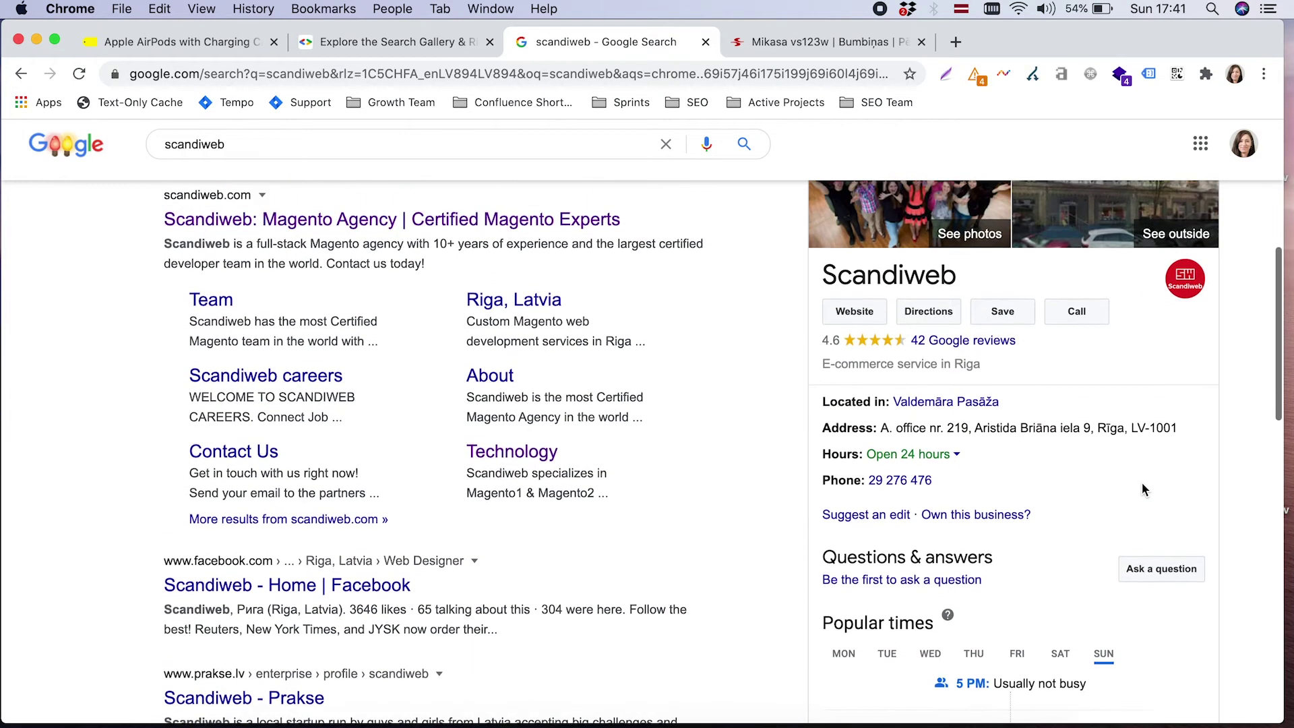
pyautogui.scroll(2, 1142, 487)
pyautogui.scroll(-4, 1142, 486)
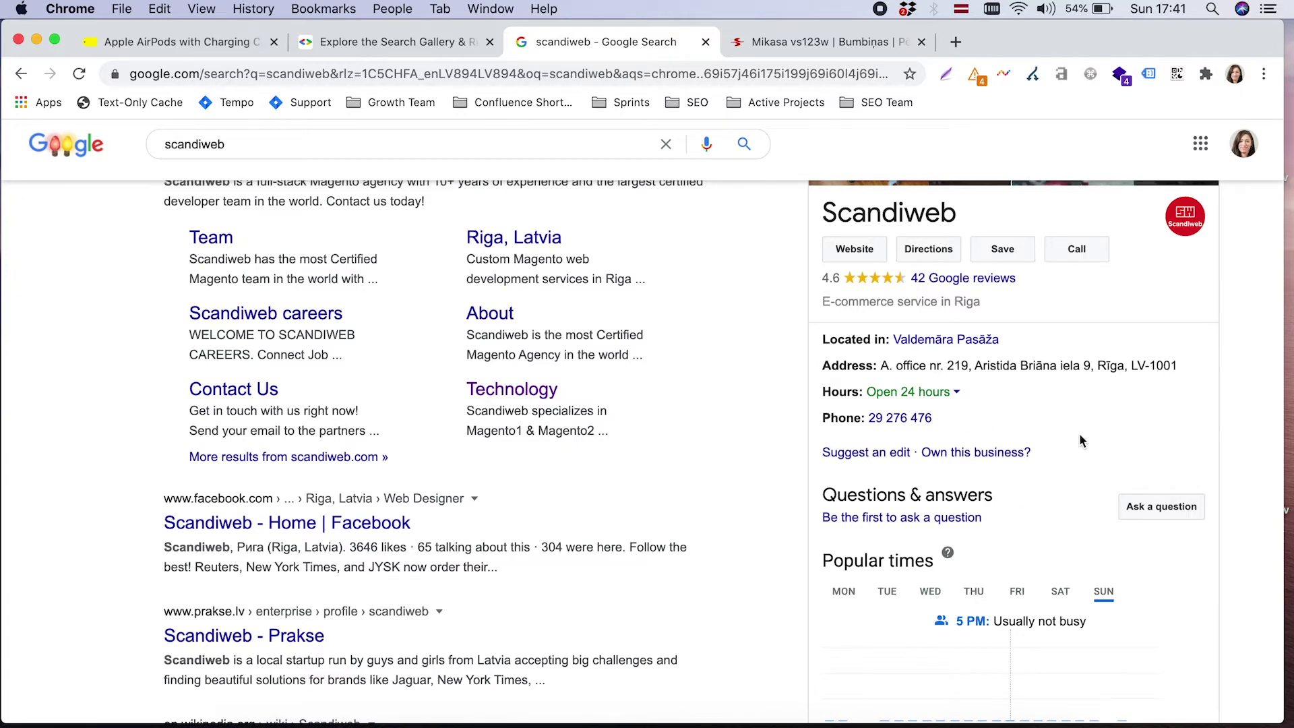
# Review the scandiweb reviews and related searches, then return to the search gallery page.
pyautogui.scroll(-1, 1080, 440)
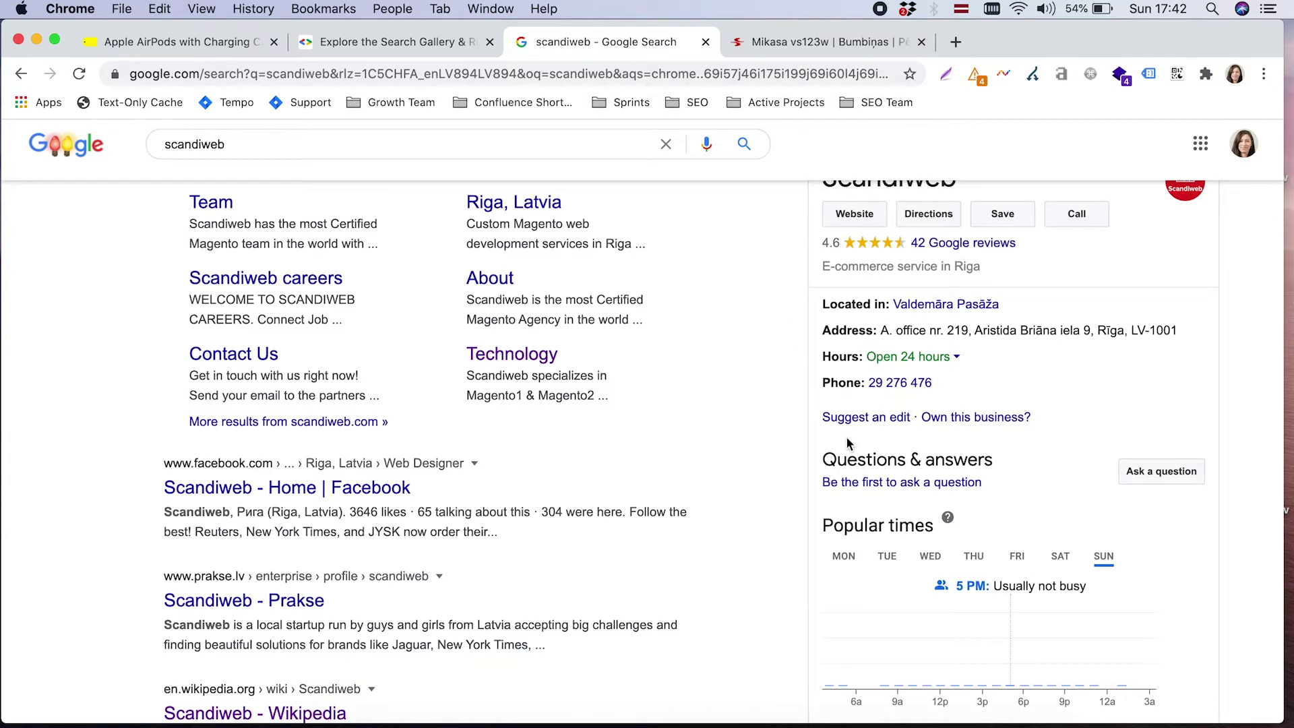
pyautogui.scroll(-5, 938, 395)
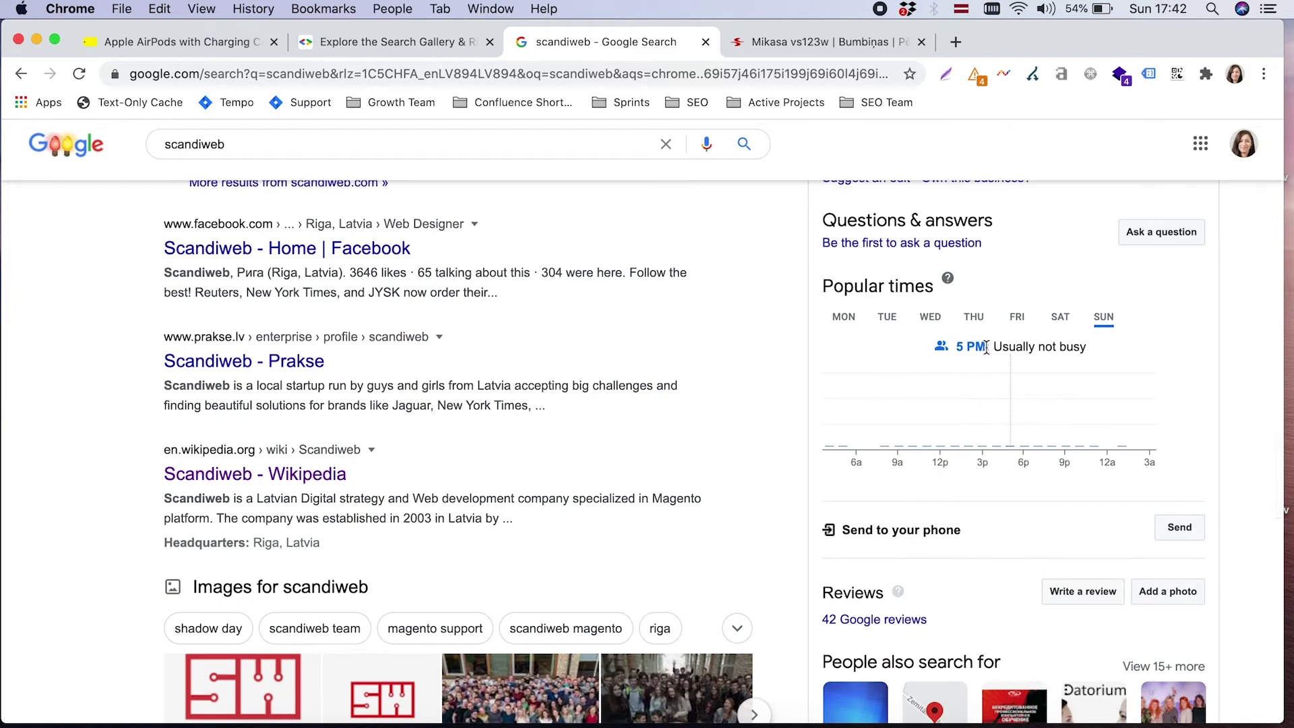
pyautogui.scroll(-7, 1048, 426)
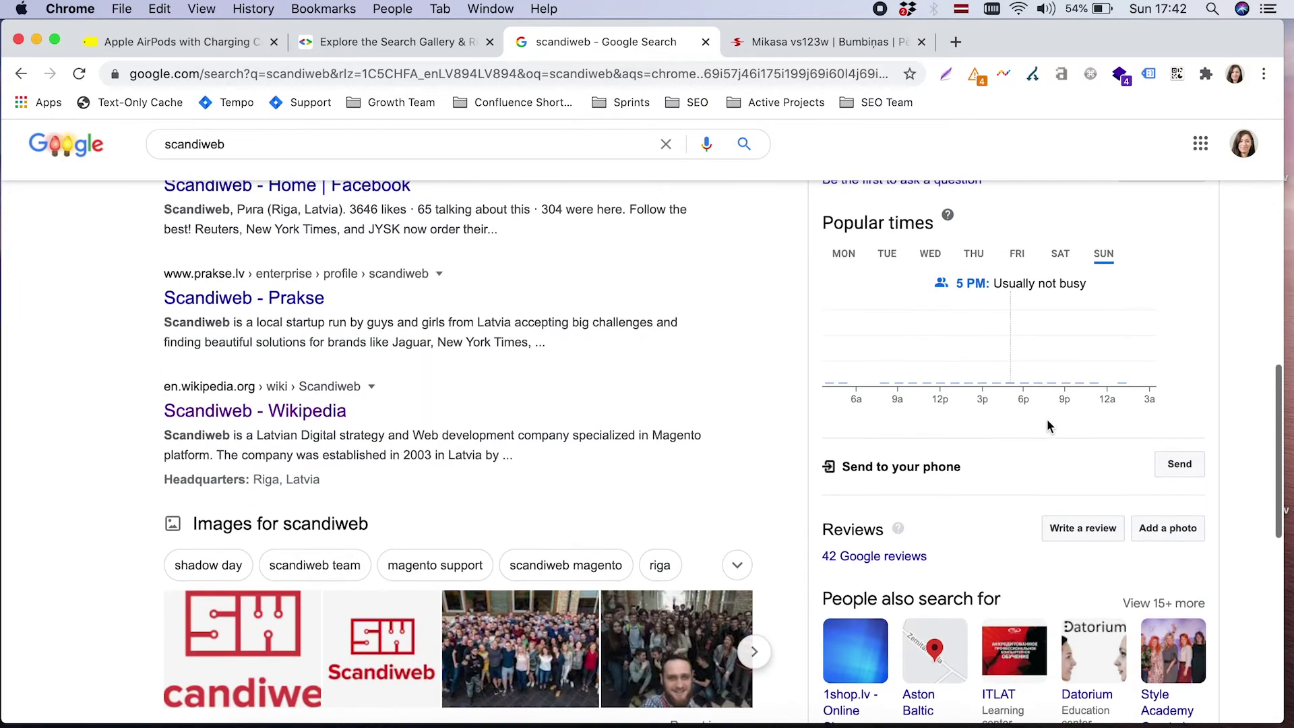
pyautogui.scroll(-1, 1050, 427)
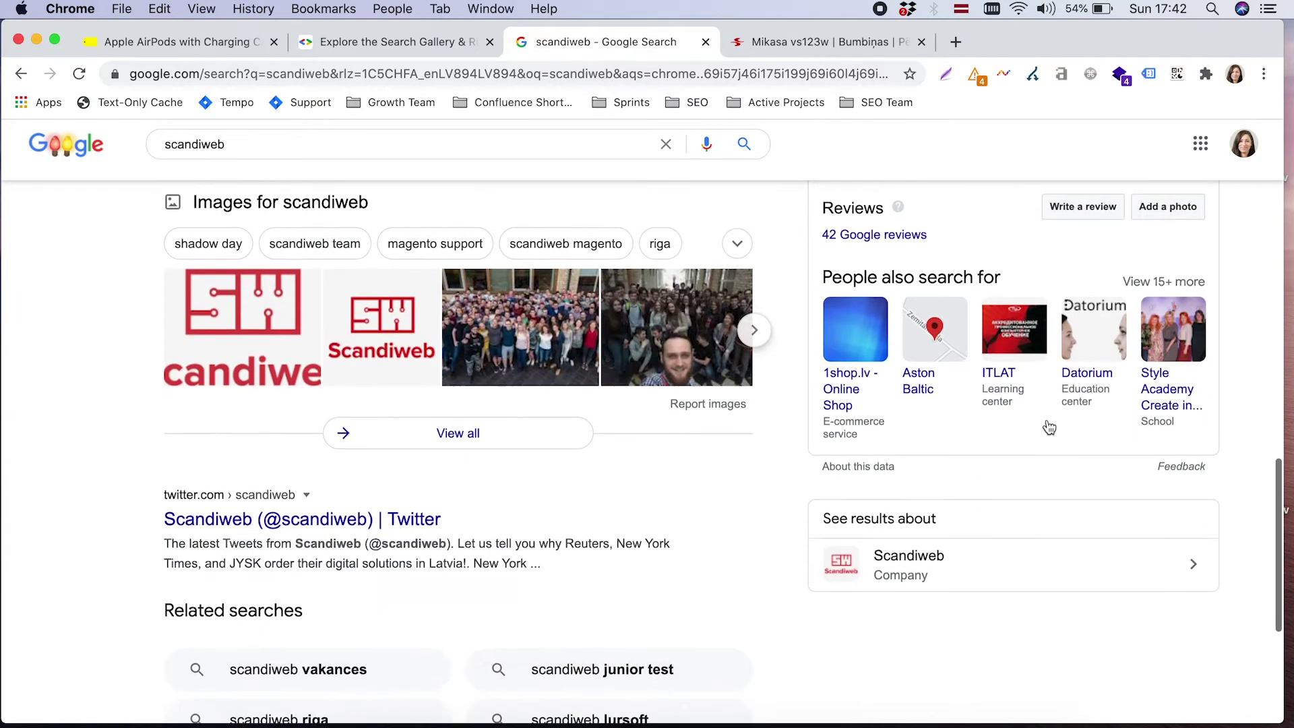
pyautogui.scroll(7, 1050, 427)
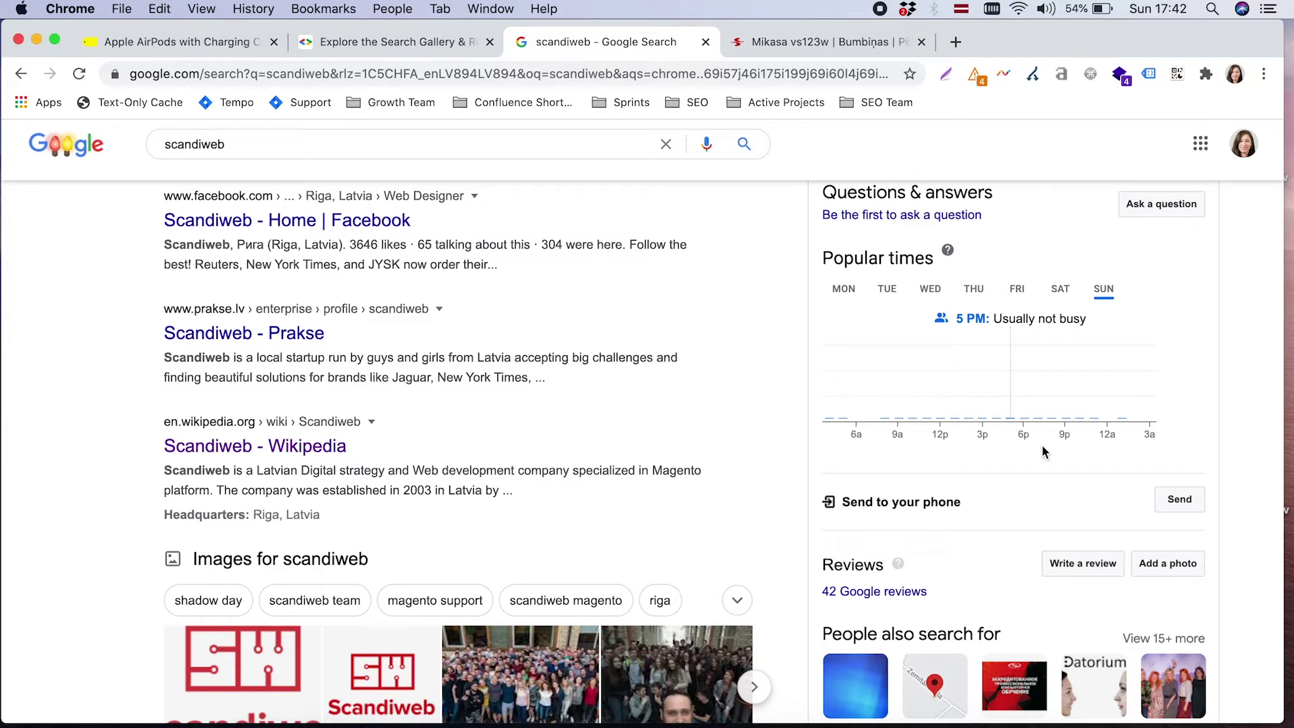
pyautogui.scroll(8, 1043, 447)
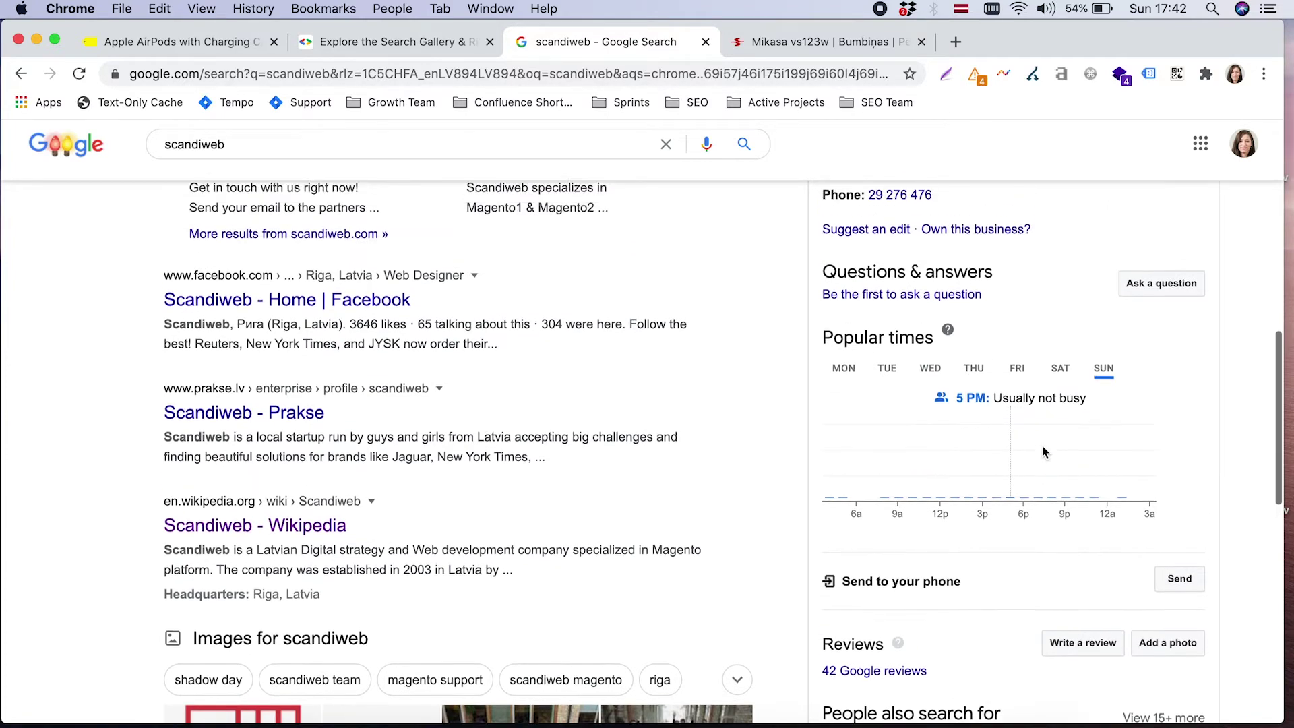
pyautogui.scroll(2, 1042, 452)
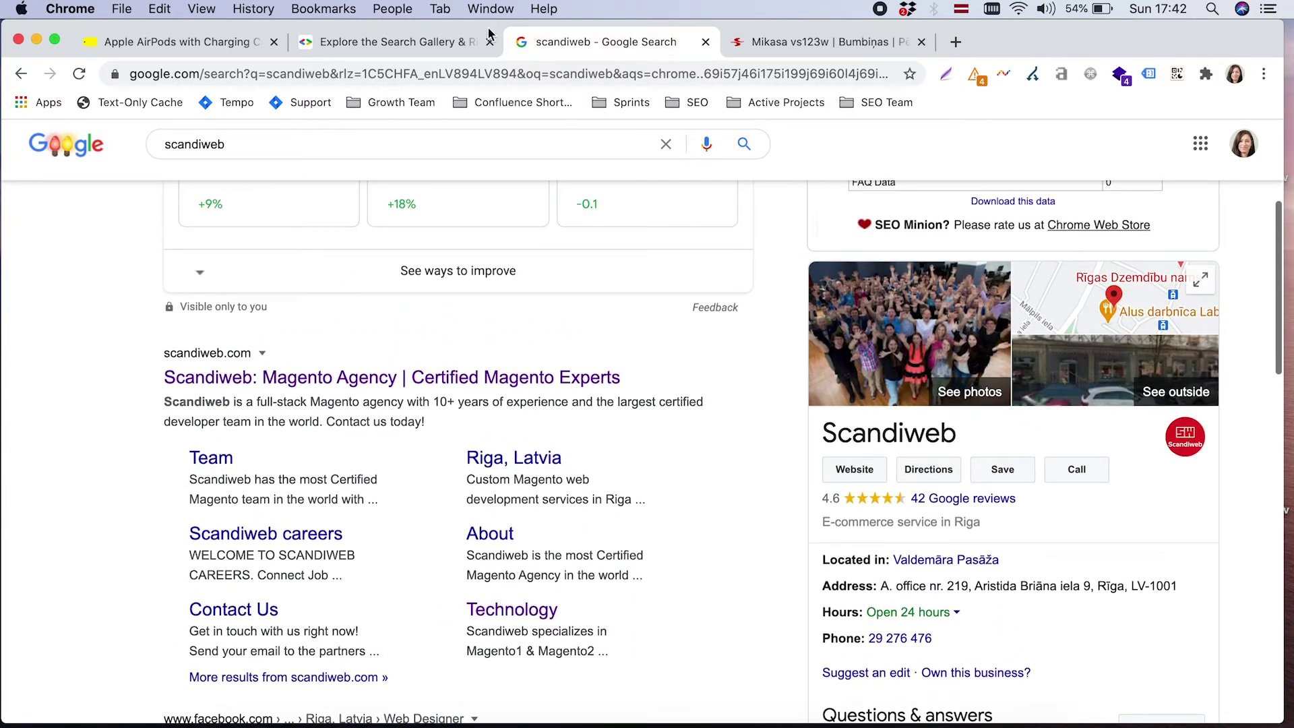
pyautogui.click(387, 41)
# Scroll through the Search Gallery's rich result types, from Movie down to Video.
pyautogui.scroll(-12, 894, 350)
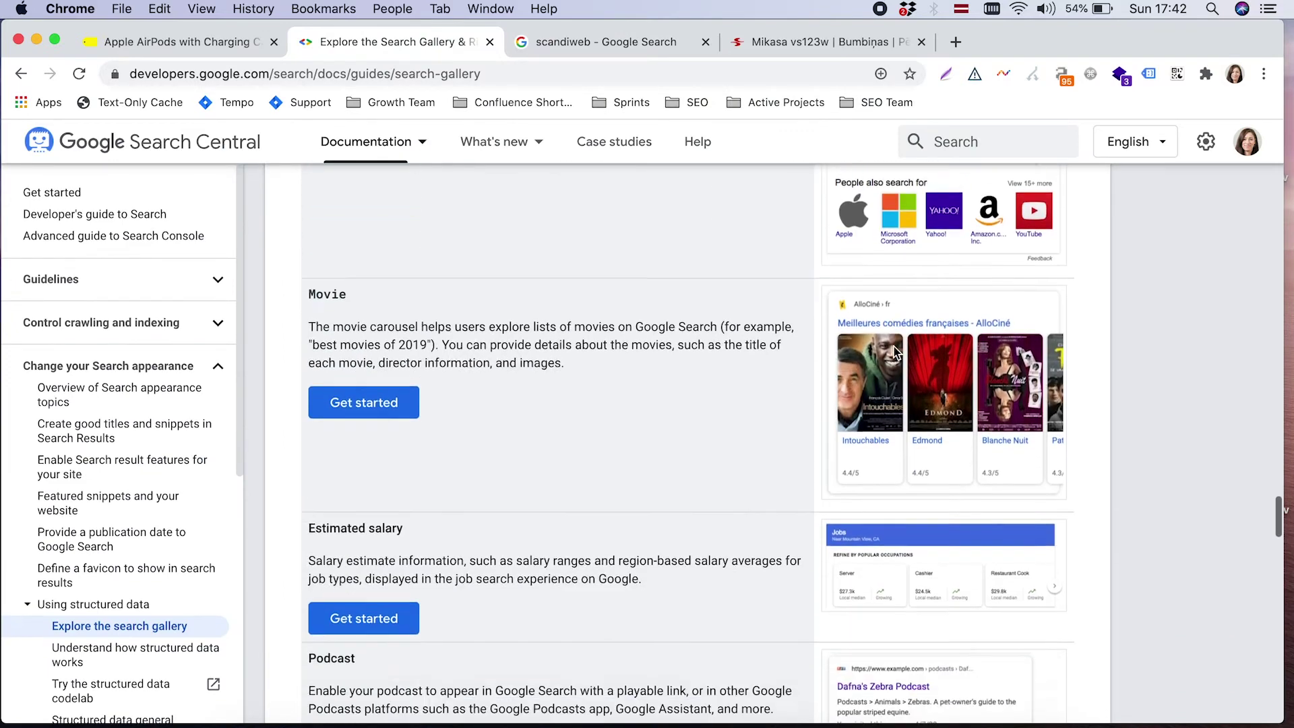
pyautogui.scroll(-3, 893, 345)
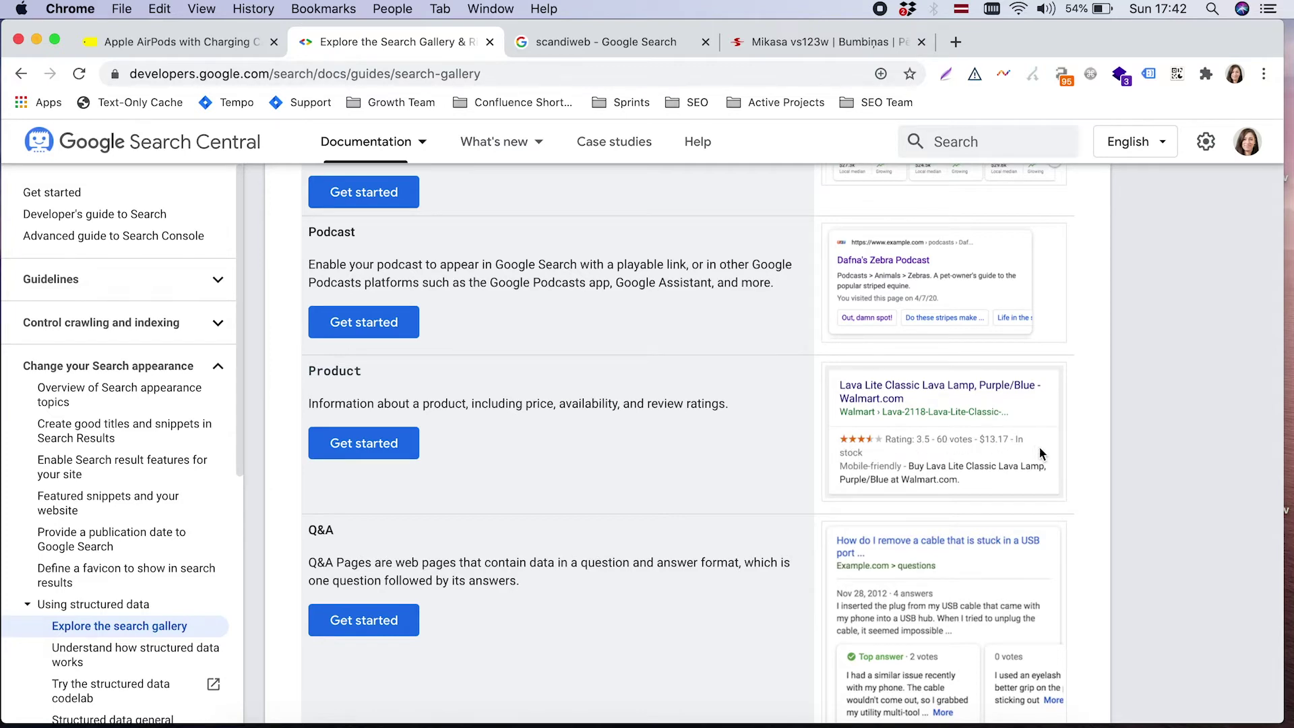
pyautogui.scroll(-3, 1038, 450)
pyautogui.scroll(-5, 774, 385)
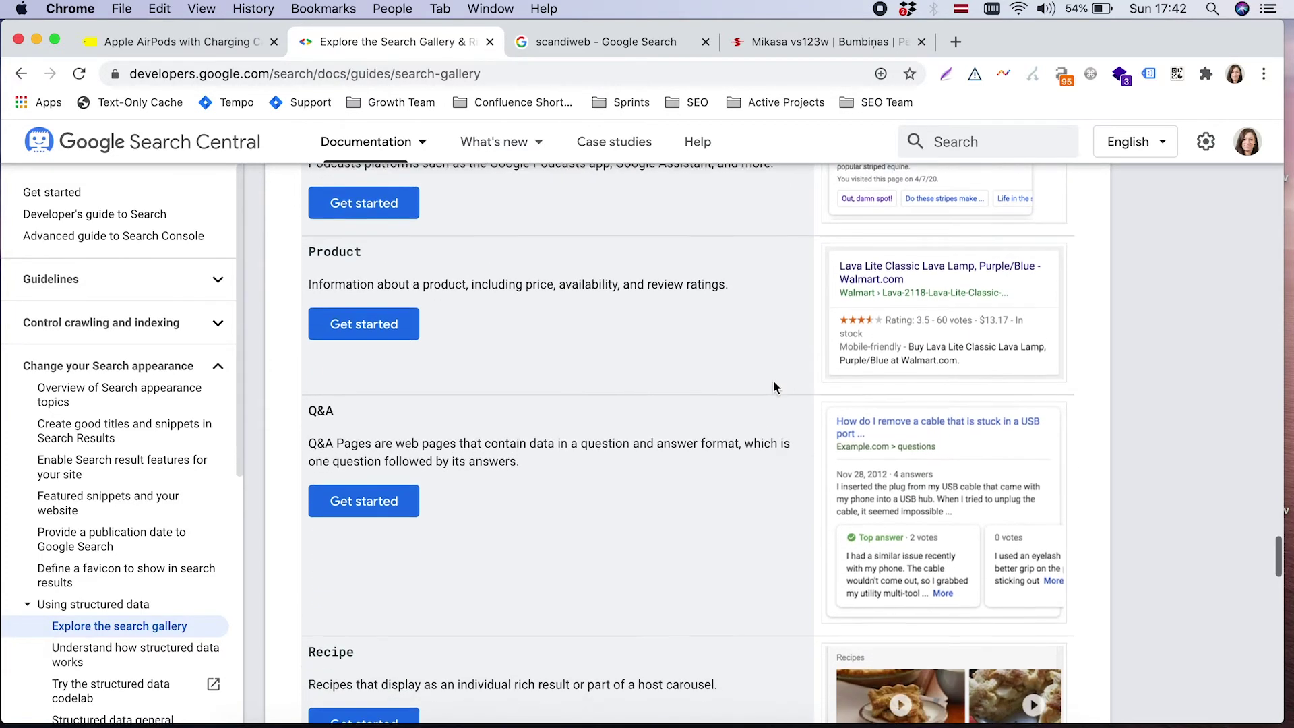
pyautogui.scroll(-6, 774, 385)
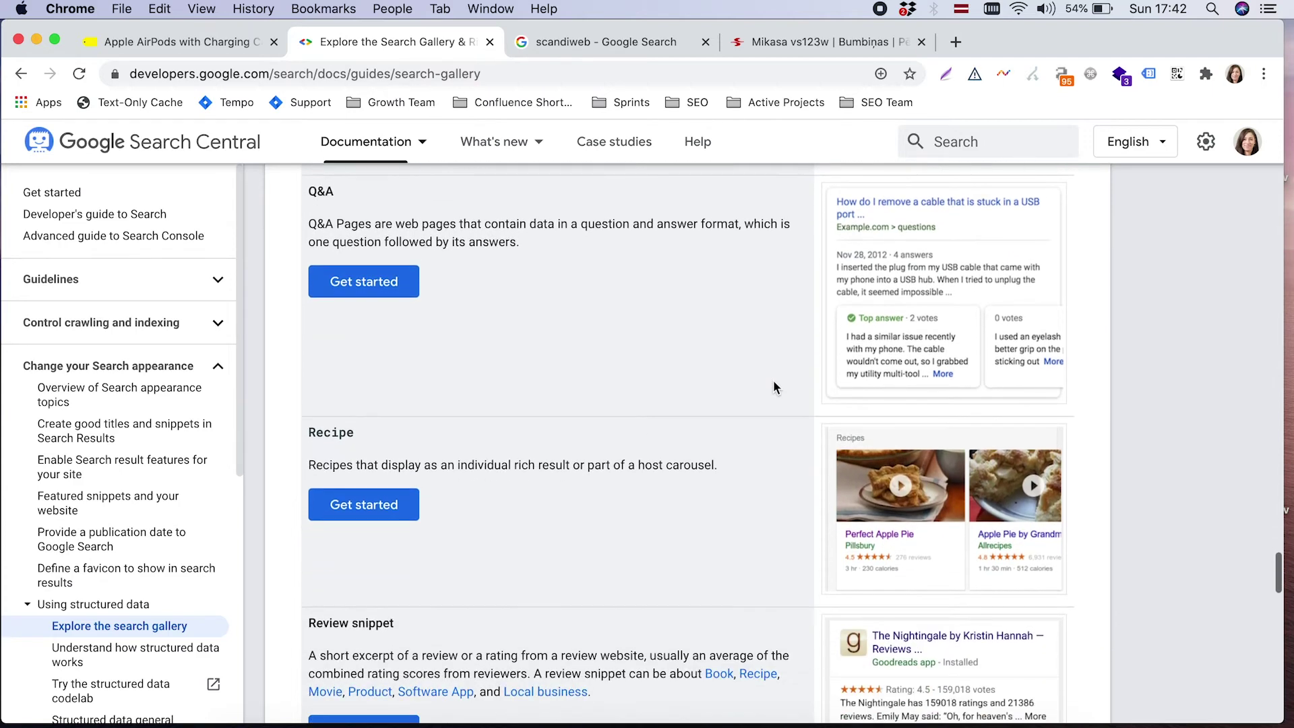
pyautogui.scroll(-4, 774, 385)
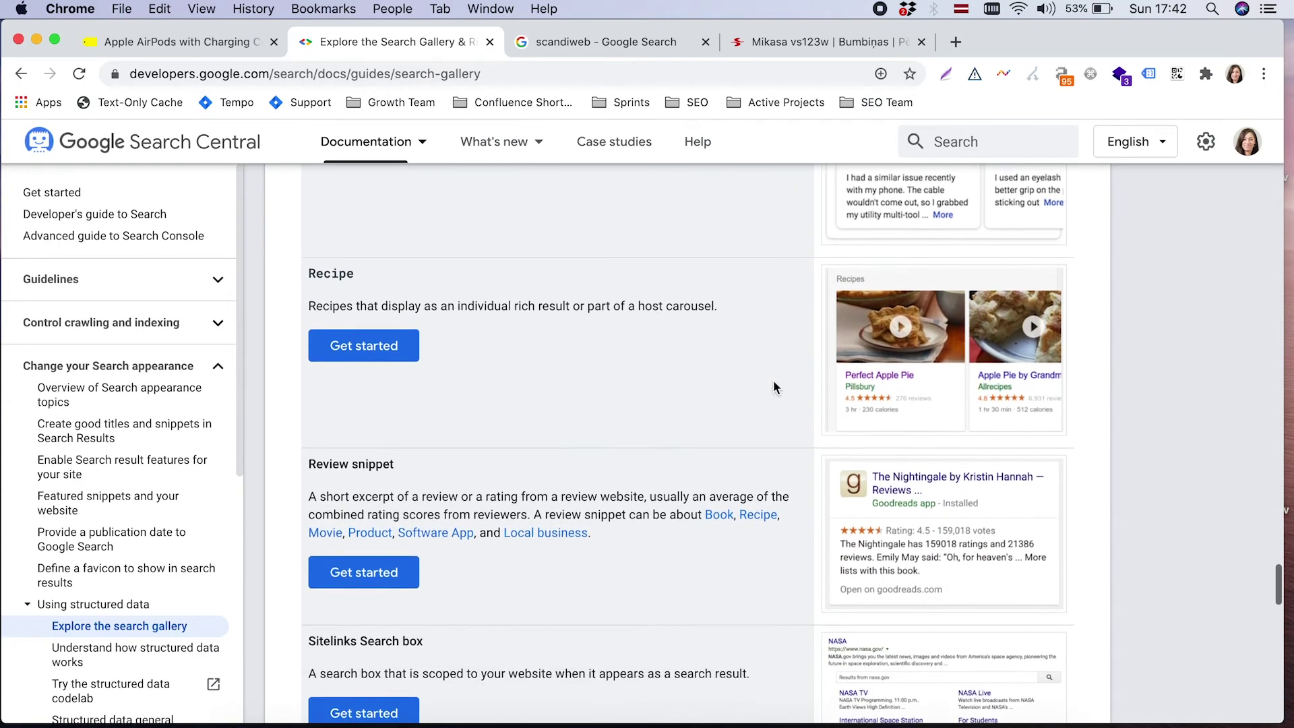
pyautogui.scroll(-4, 774, 386)
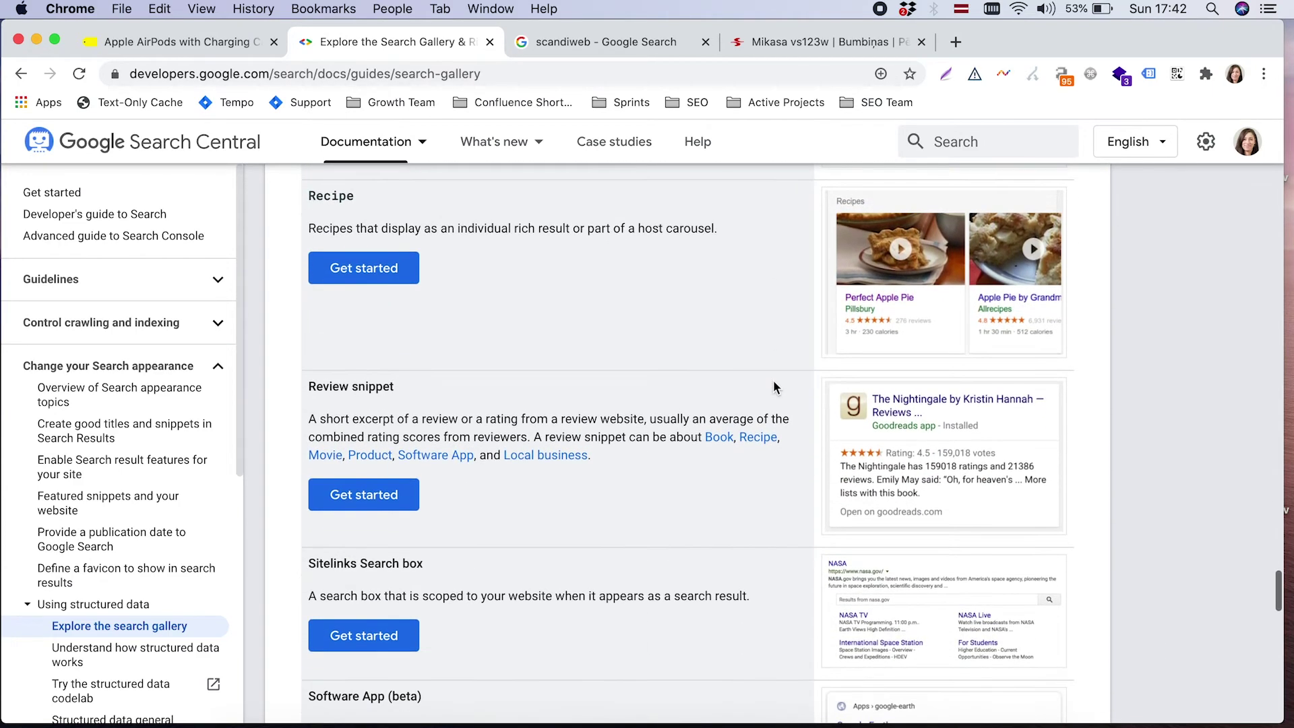
pyautogui.scroll(-1, 774, 382)
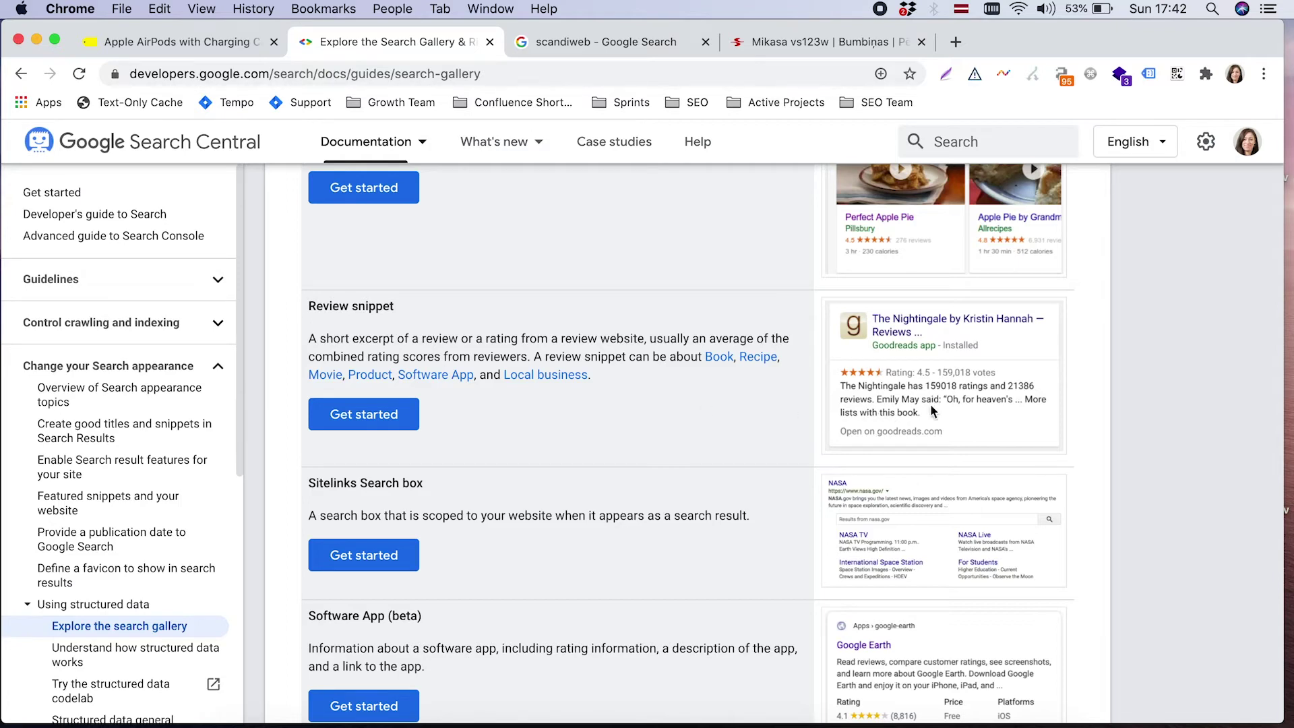
pyautogui.scroll(7, 933, 388)
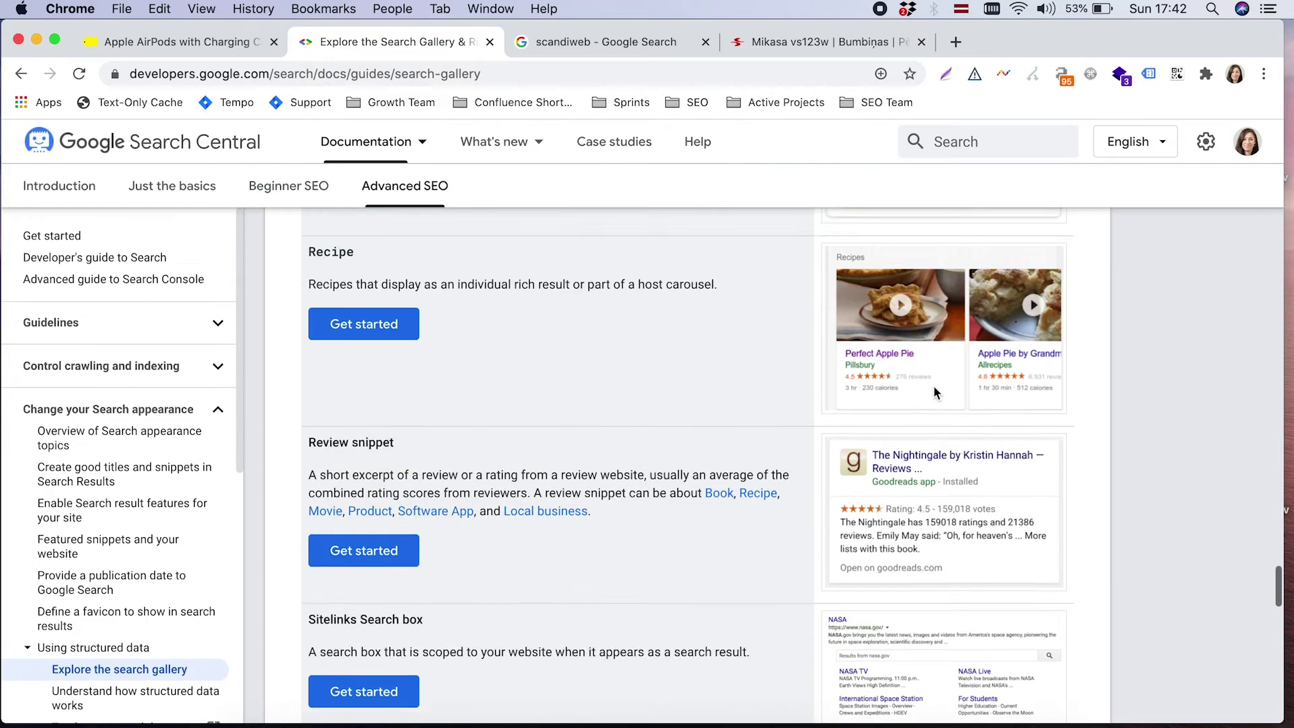
pyautogui.scroll(2, 935, 388)
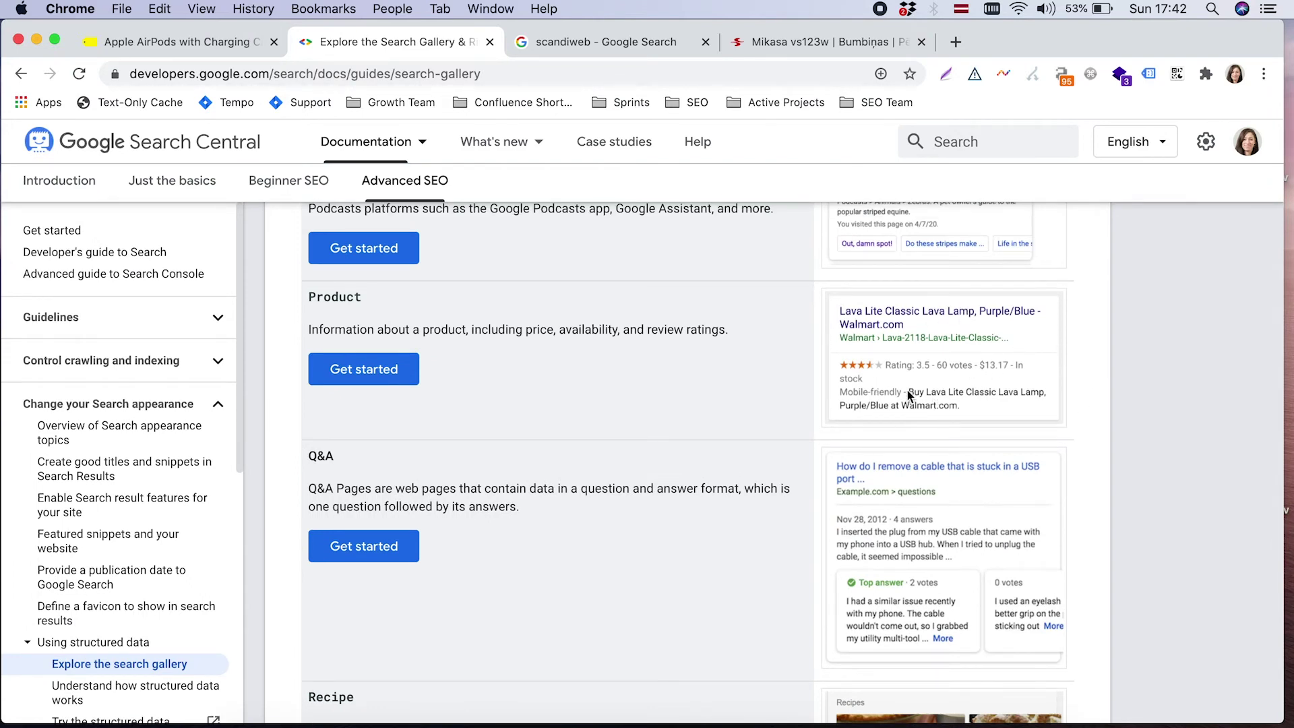
pyautogui.scroll(-7, 908, 390)
pyautogui.scroll(-2, 908, 390)
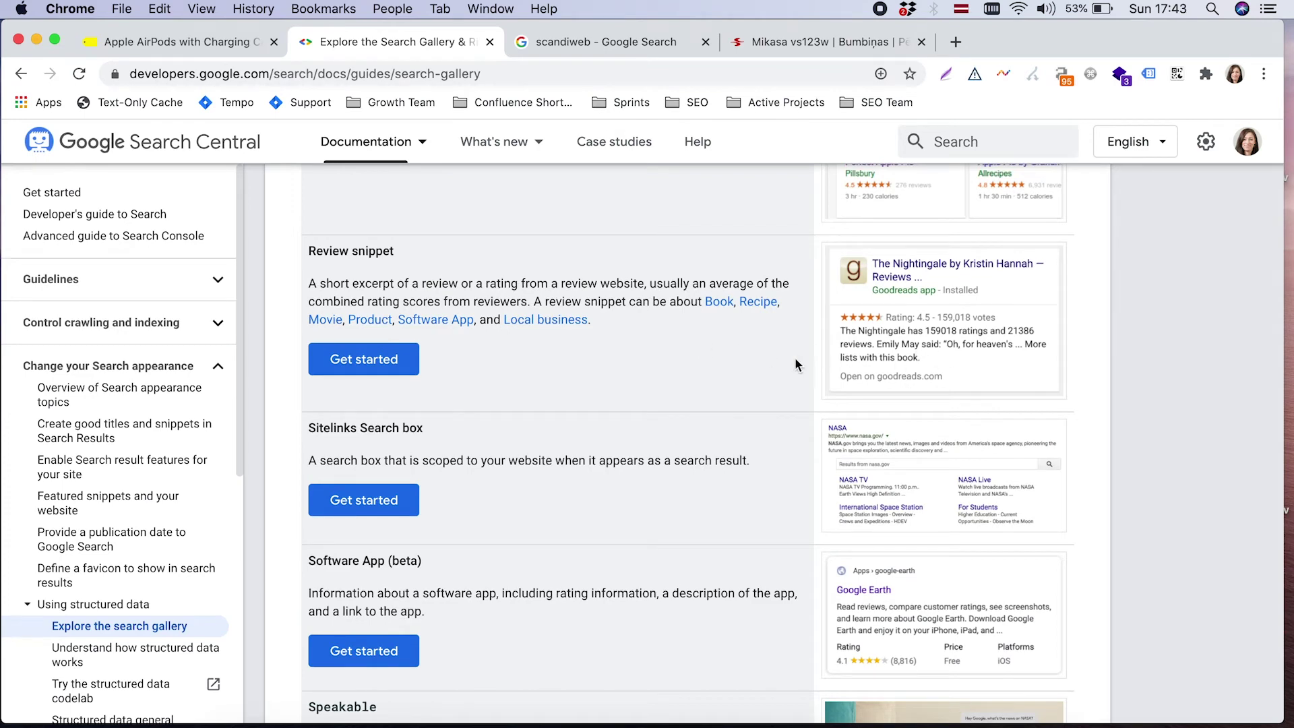
pyautogui.scroll(-2, 773, 385)
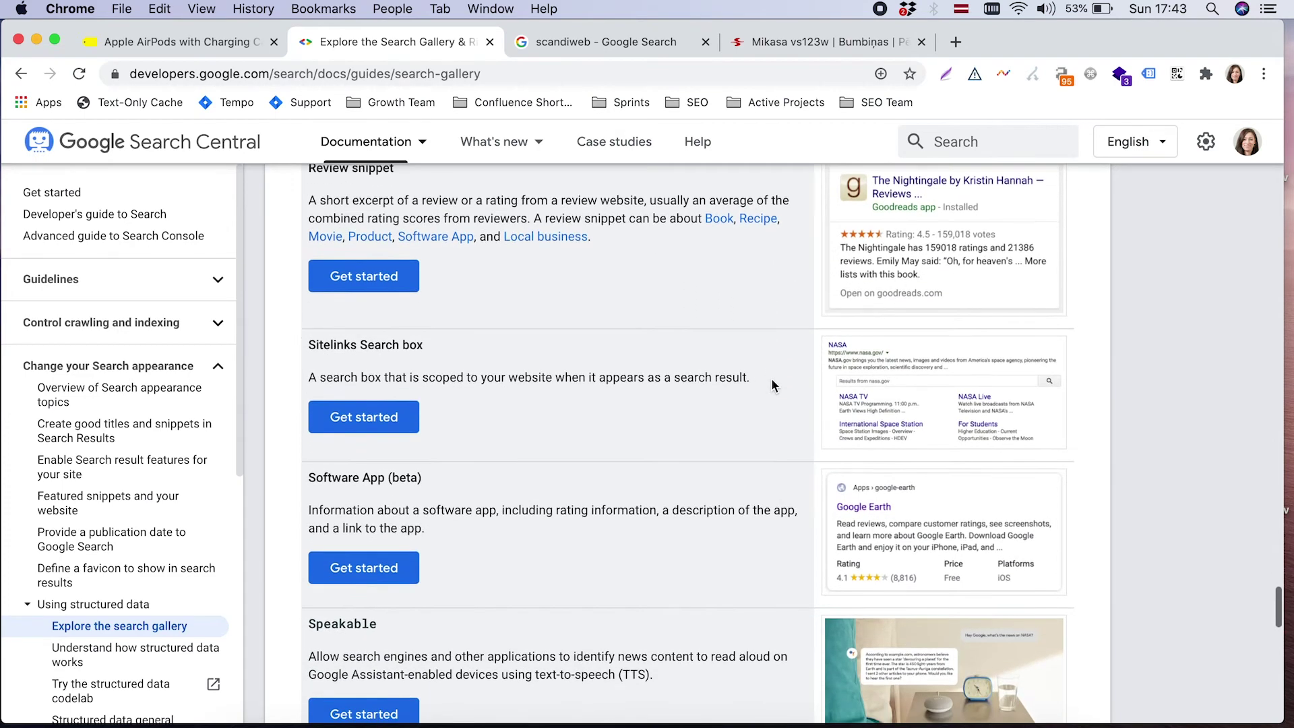
pyautogui.scroll(-1, 772, 385)
pyautogui.scroll(-1, 771, 385)
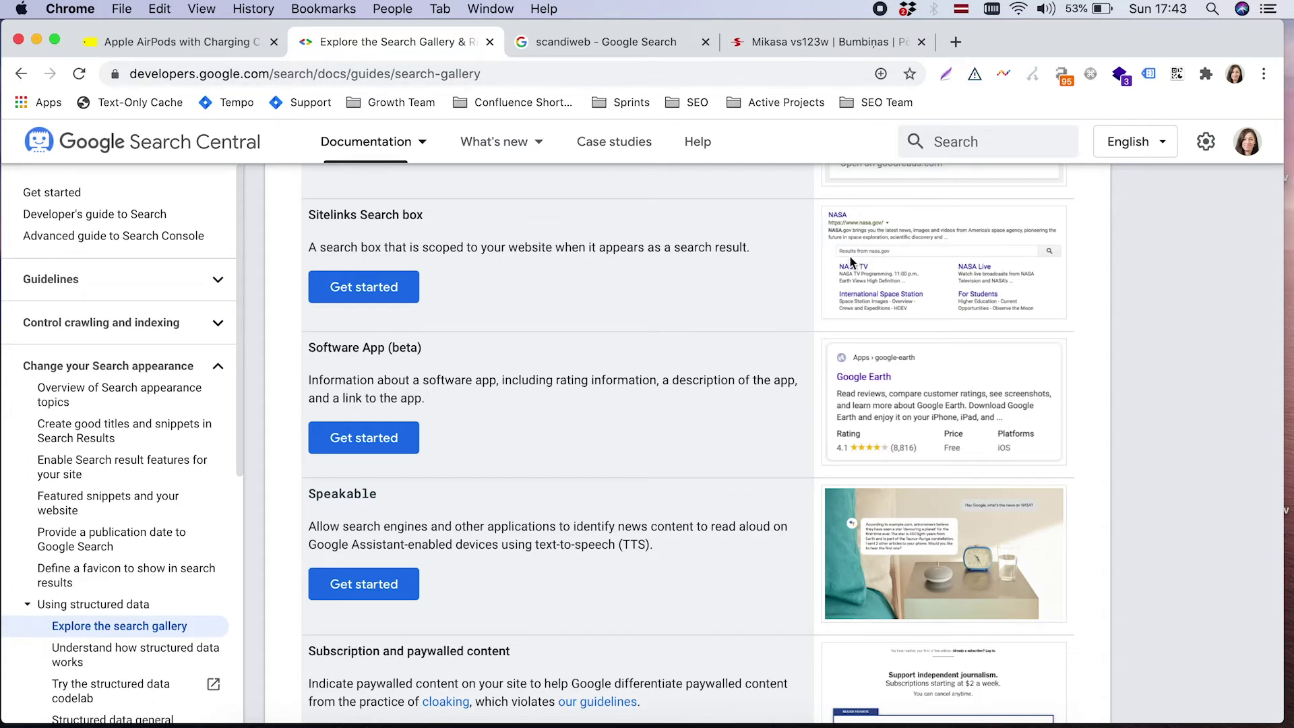
pyautogui.scroll(-3, 685, 377)
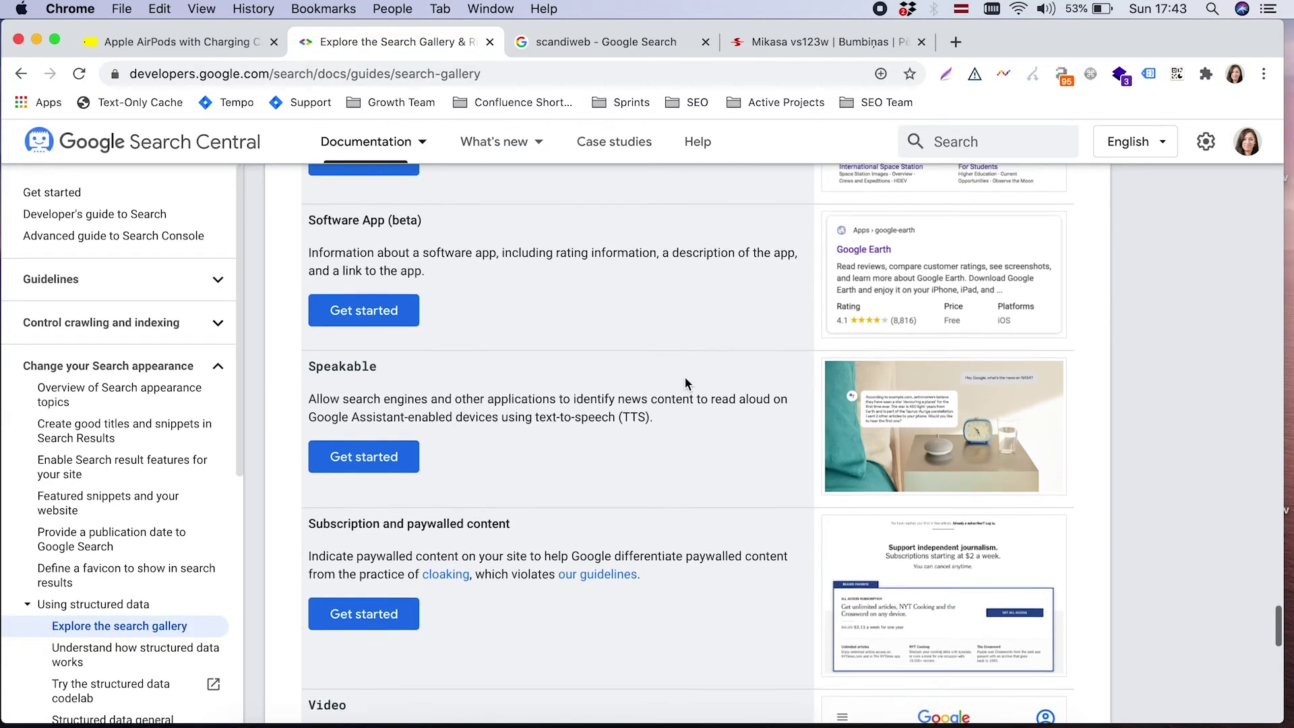
pyautogui.scroll(-10, 685, 378)
pyautogui.scroll(4, 685, 377)
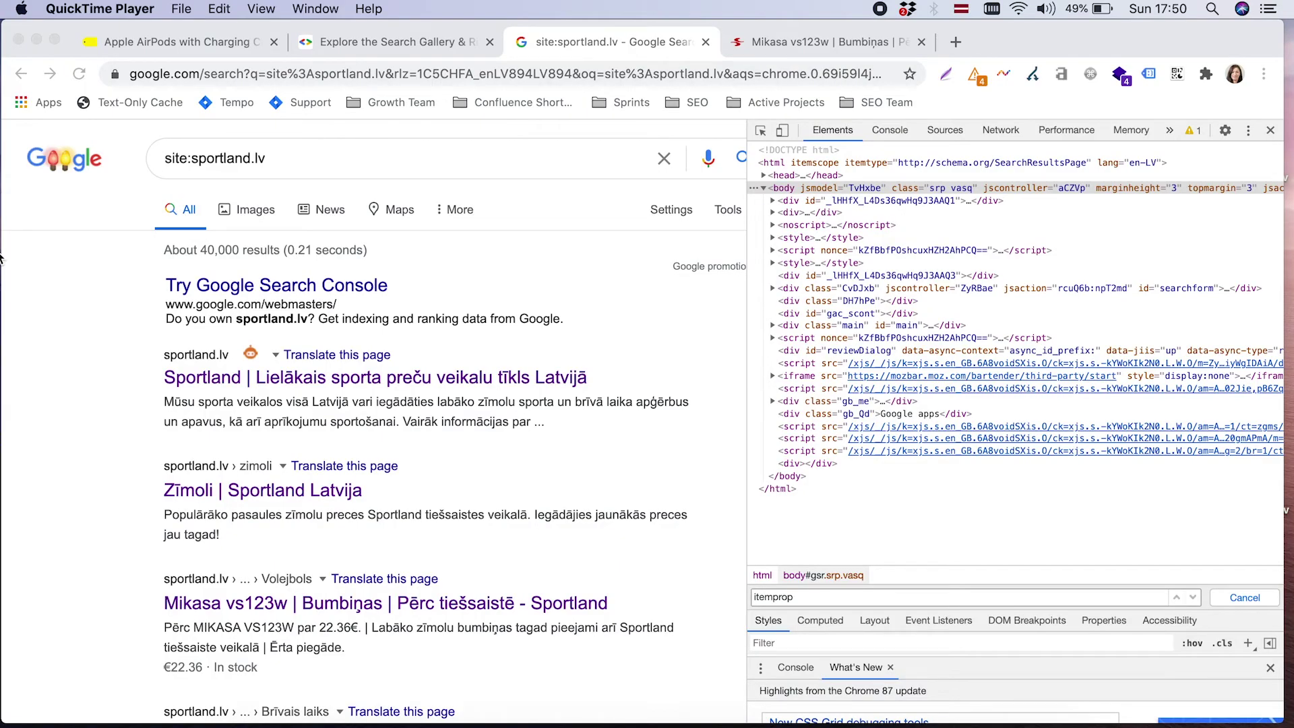
# Scroll the site:sportland.lv results to the Mikasa vs123w listing at €22.36 and refocus Chrome.
pyautogui.scroll(-2, 546, 534)
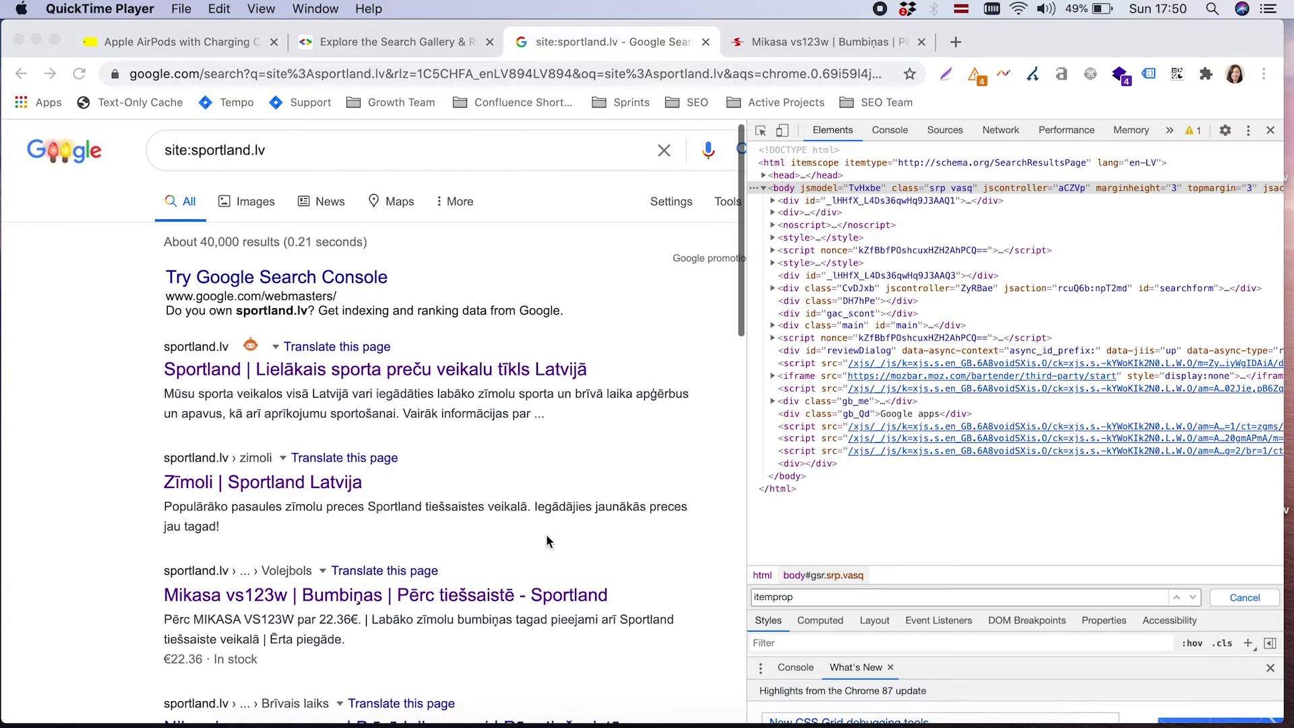
pyautogui.scroll(3, 546, 534)
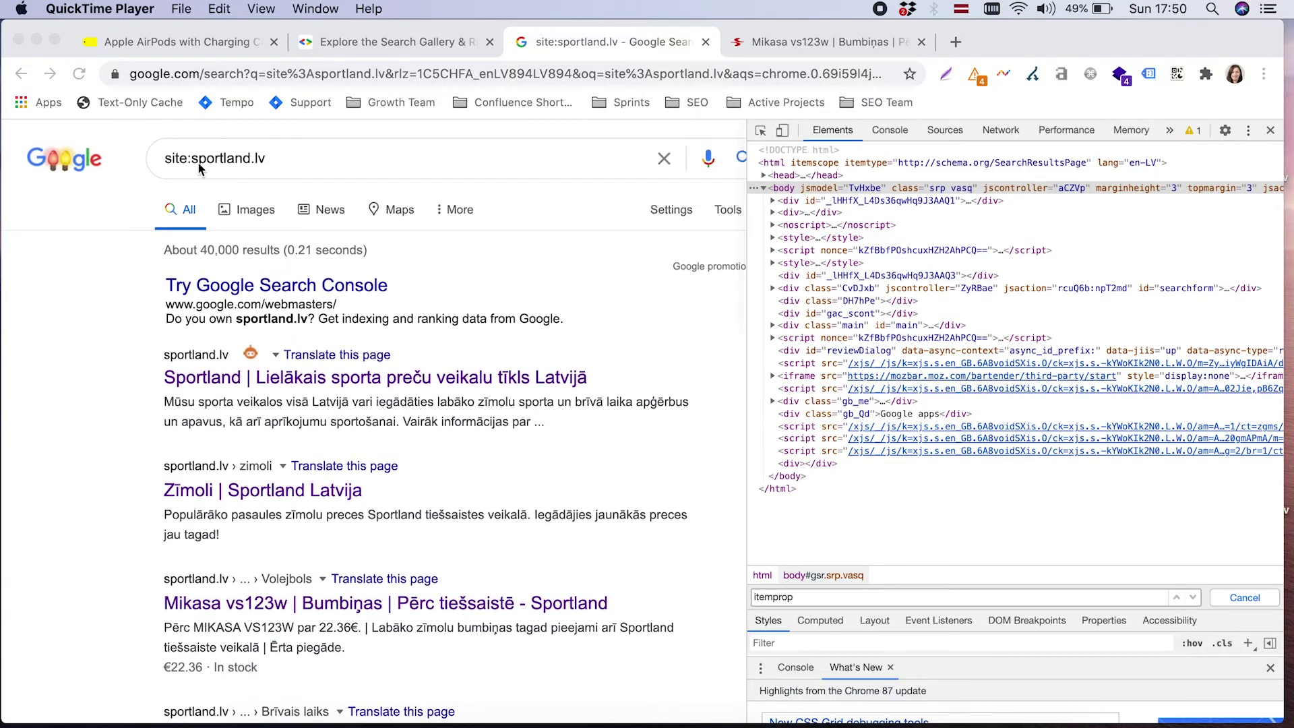
pyautogui.scroll(-10, 570, 445)
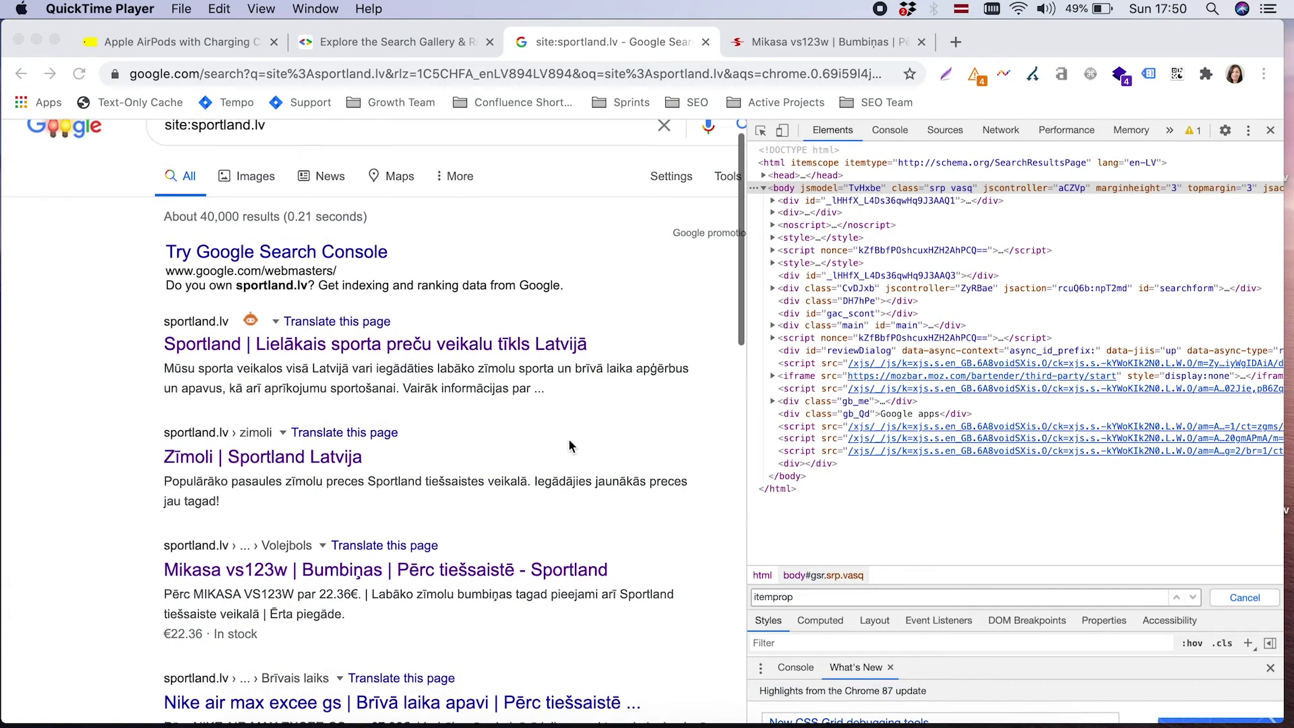
pyautogui.scroll(1, 570, 442)
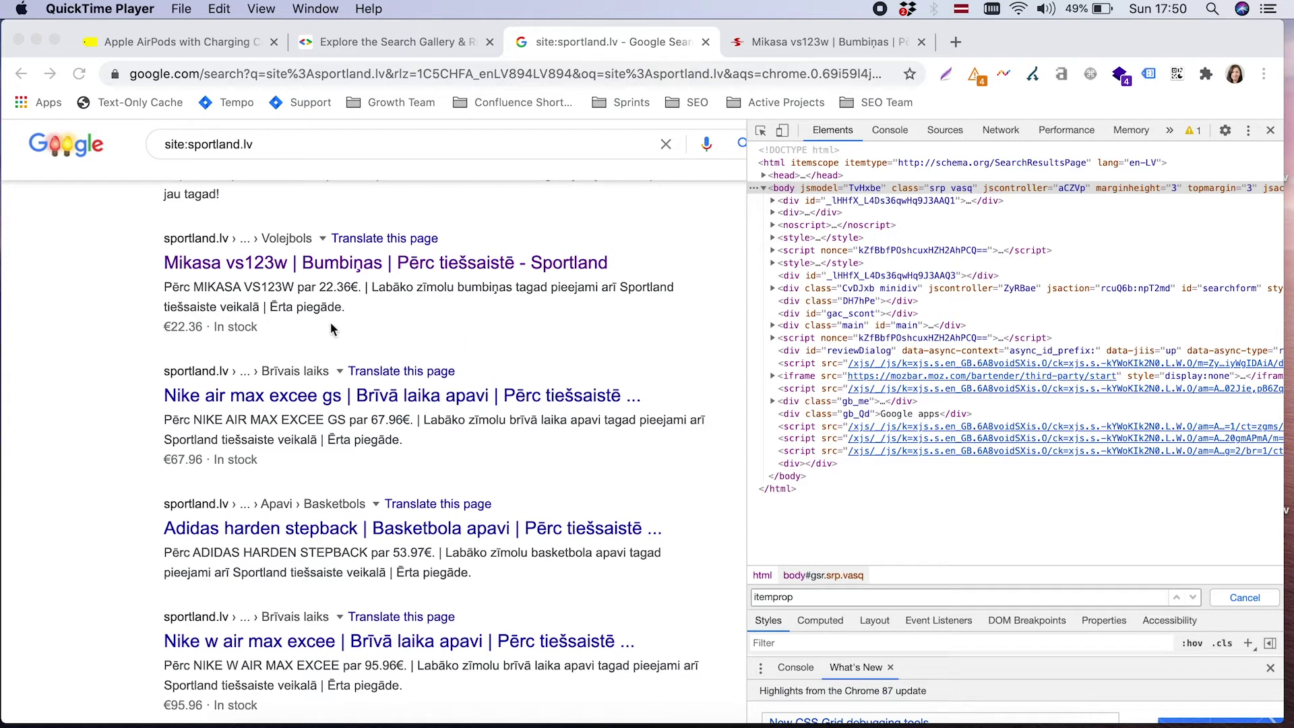
pyautogui.click(388, 266)
# Open the 'Mikasa vs123w | Bumbiņas' result on sportland.lv.
pyautogui.click(379, 267)
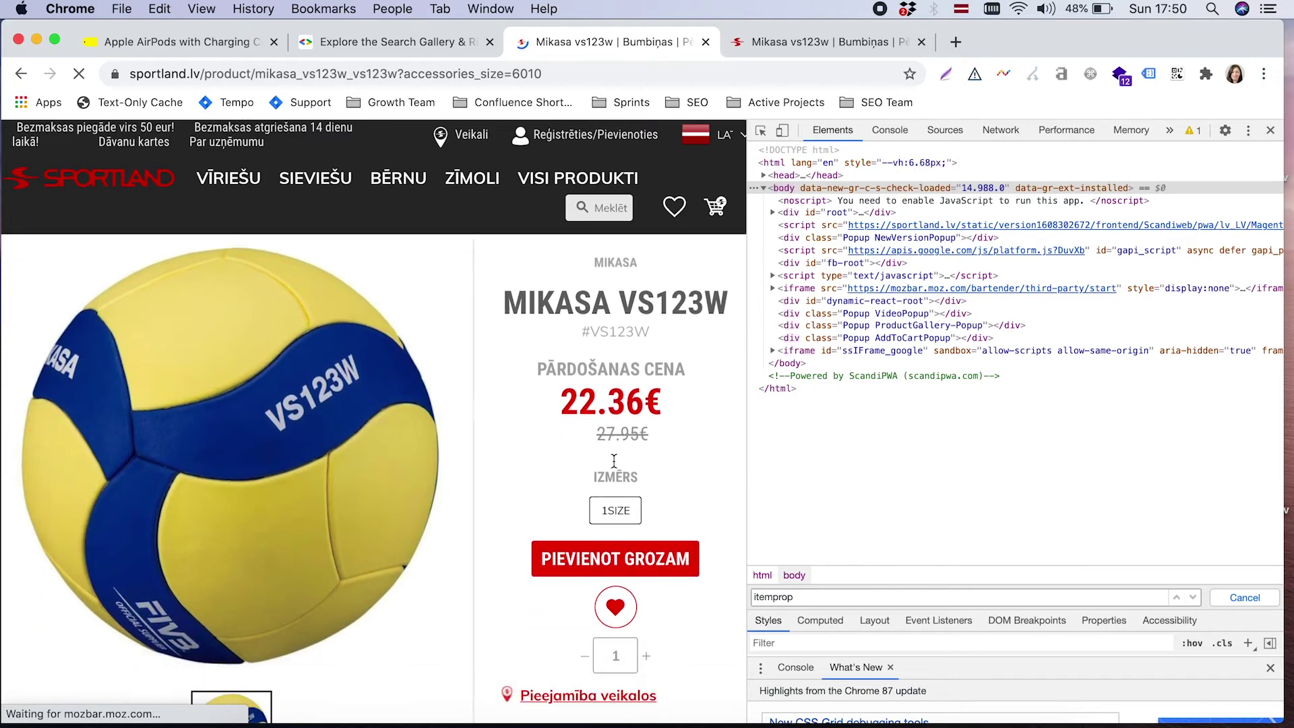
pyautogui.scroll(-2, 615, 460)
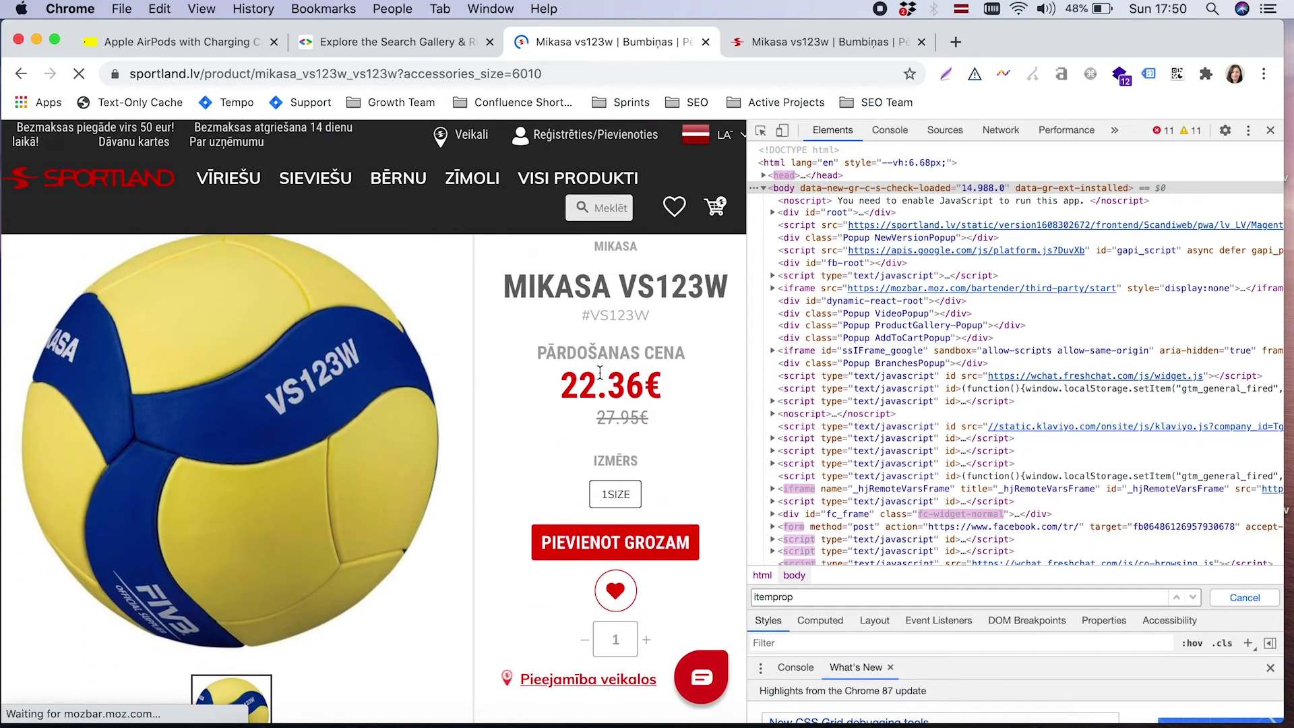
# Inspect the 22.36€ price and expand its offers div to reveal highPrice and lowPrice.
pyautogui.click(605, 612)
pyautogui.rightClick(613, 388)
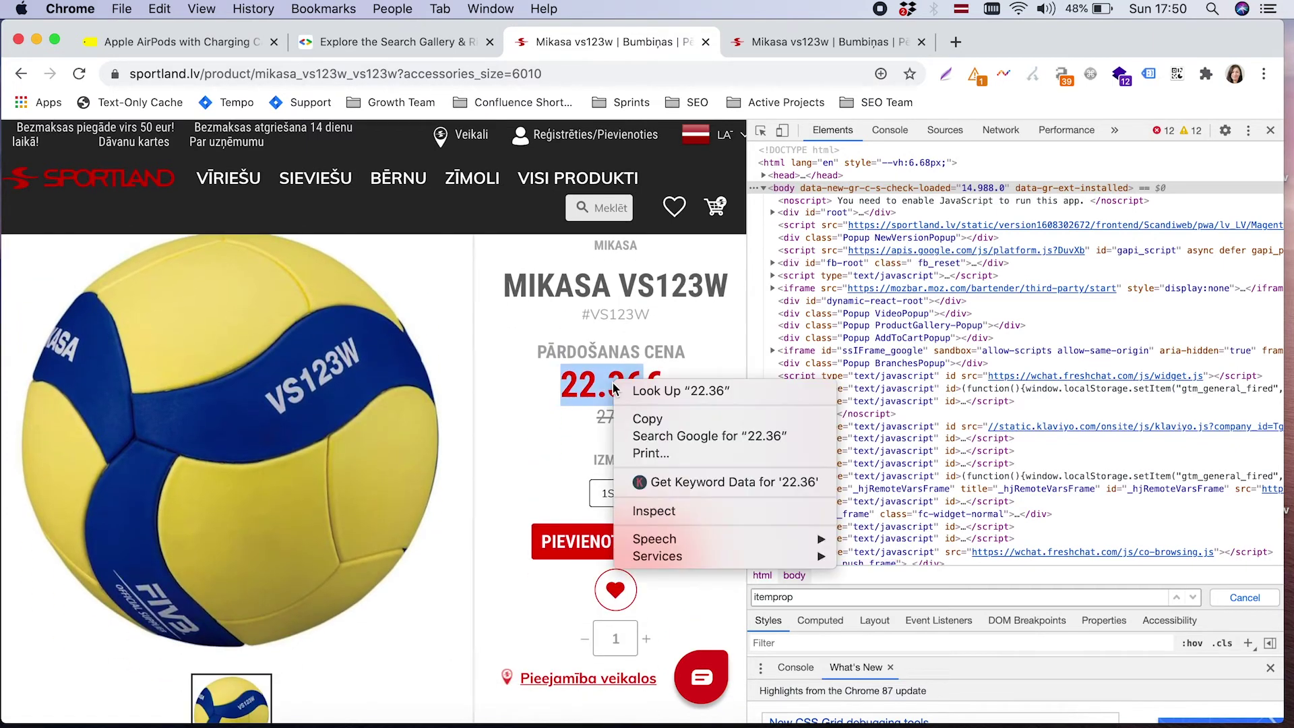
pyautogui.click(682, 512)
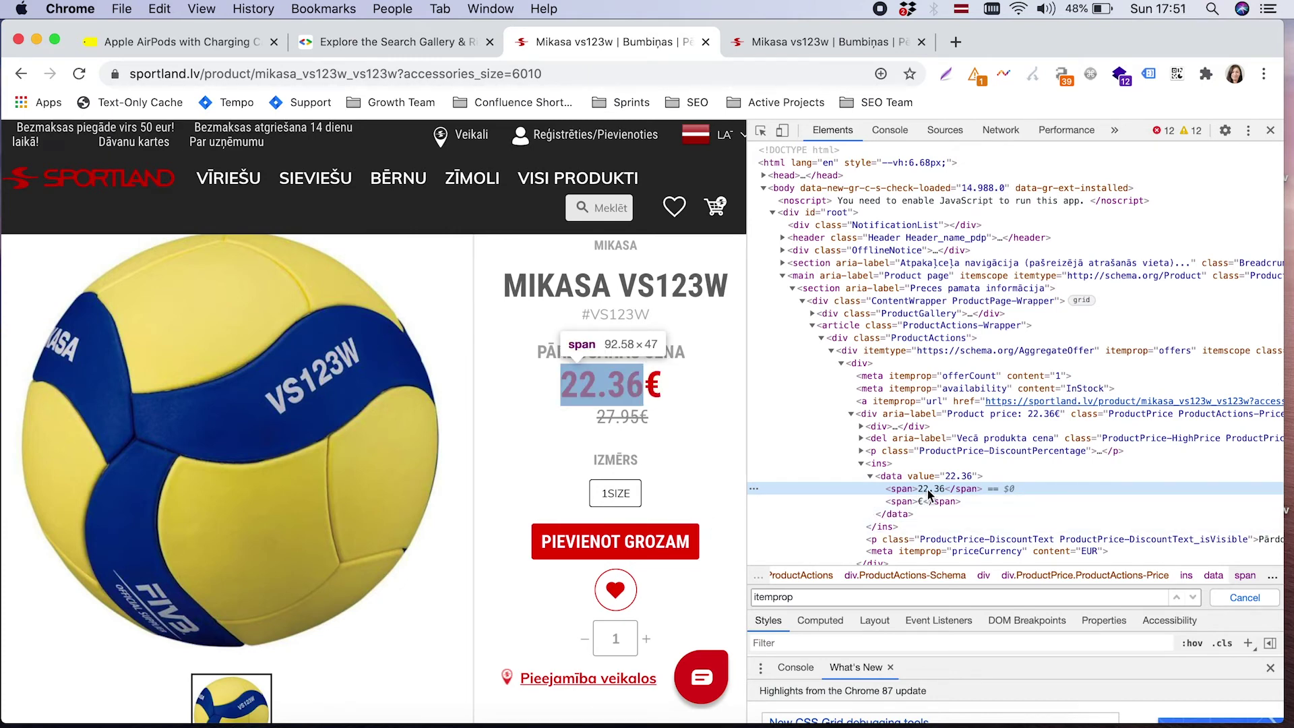
pyautogui.scroll(-2, 929, 495)
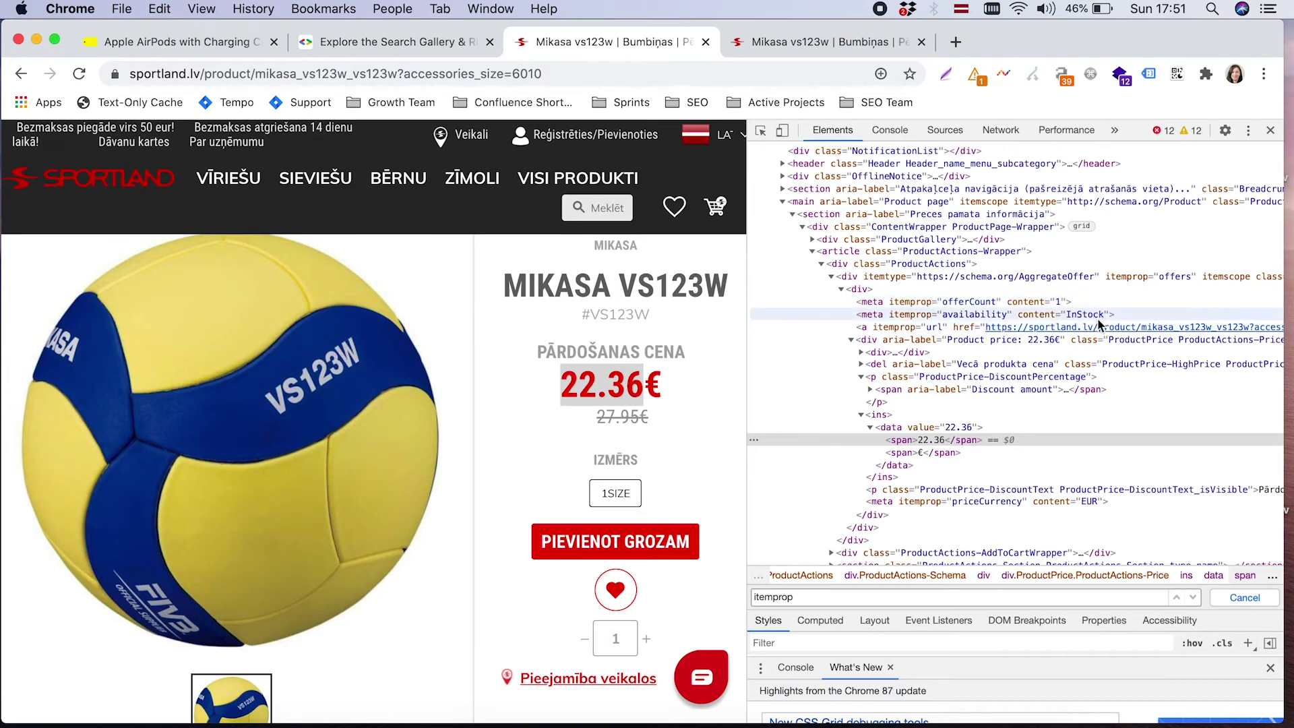
pyautogui.scroll(-2, 1101, 326)
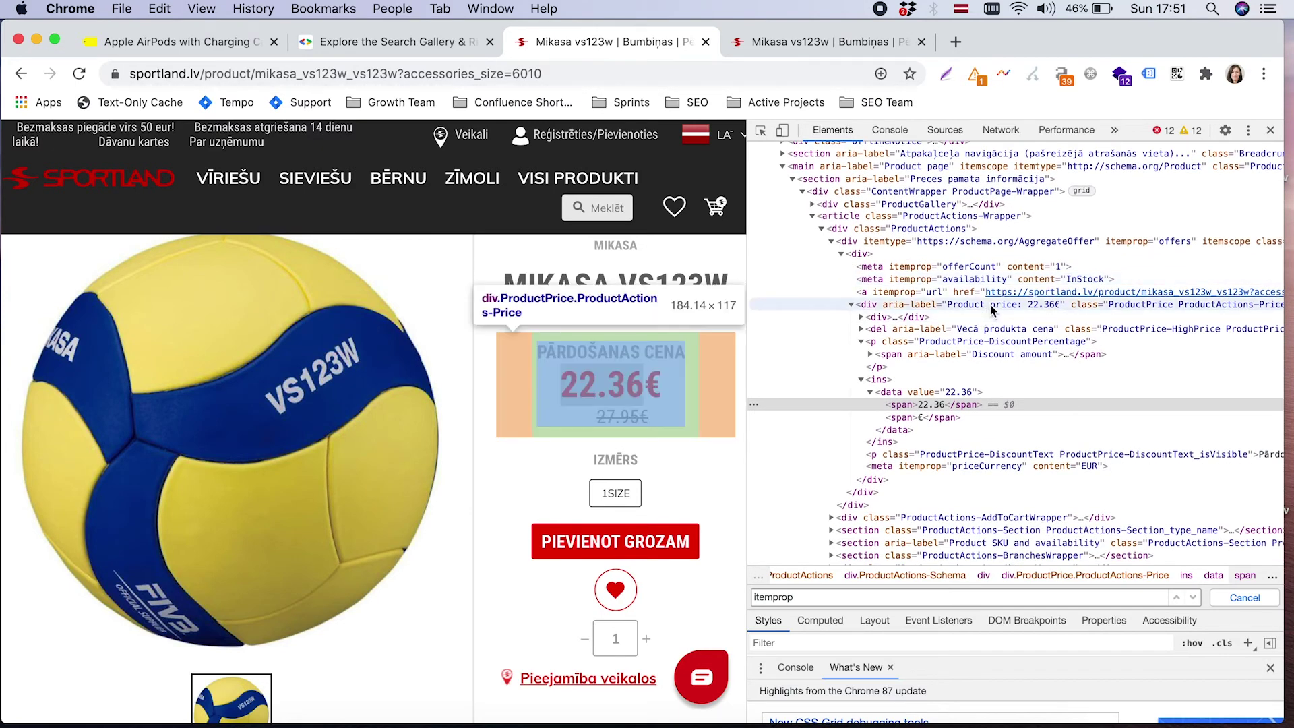
pyautogui.click(863, 317)
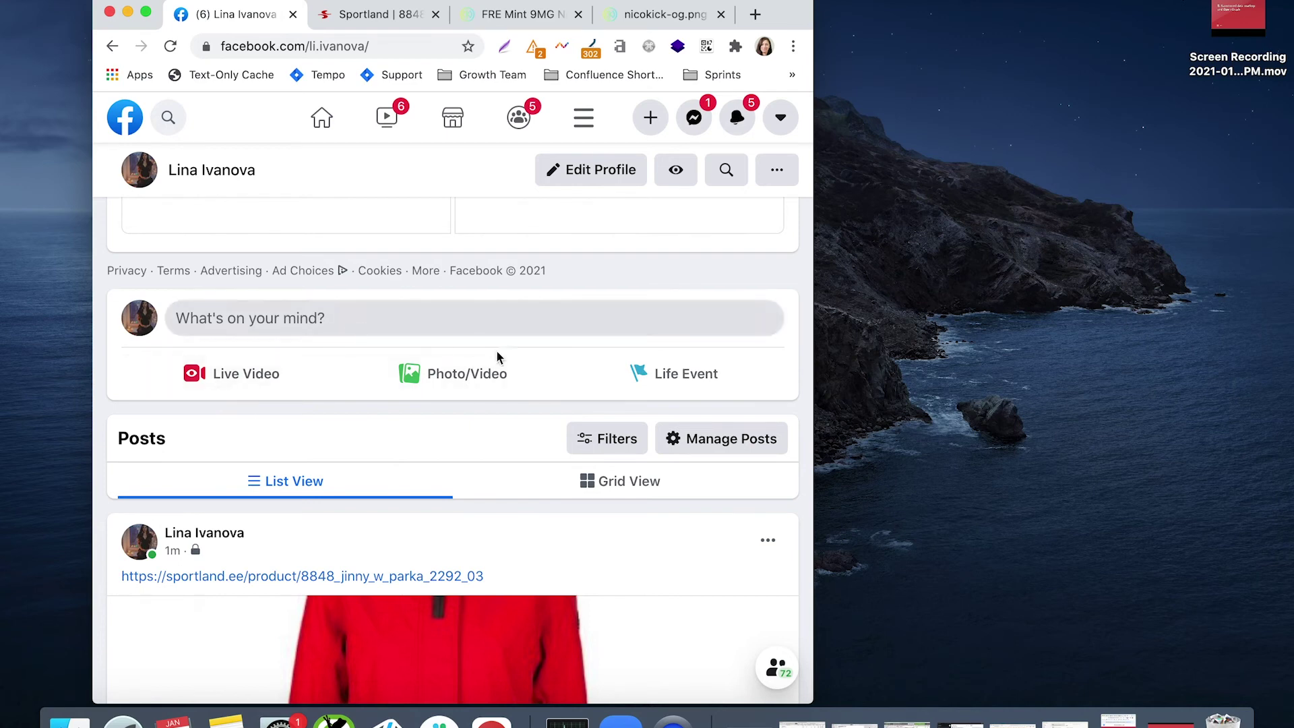
pyautogui.moveTo(121, 577); pyautogui.dragTo(244, 581)
pyautogui.press('super+c')
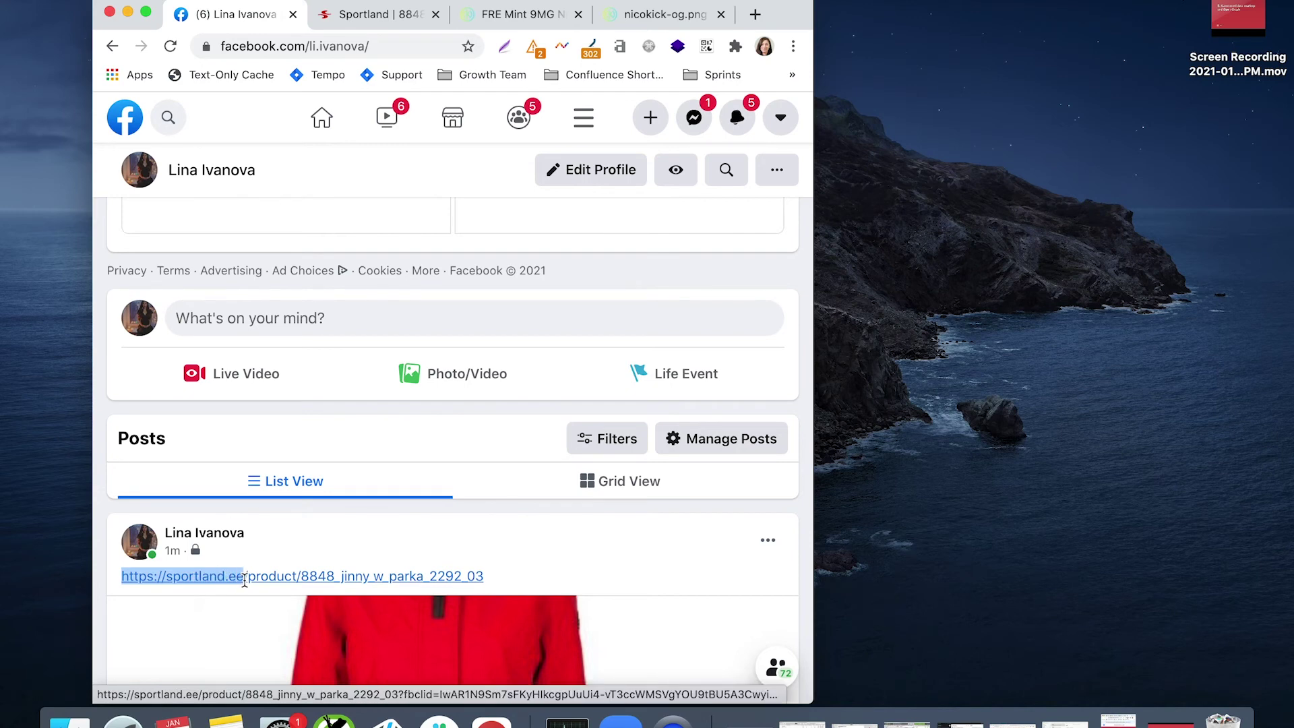
pyautogui.click(358, 319)
pyautogui.press('super+v')
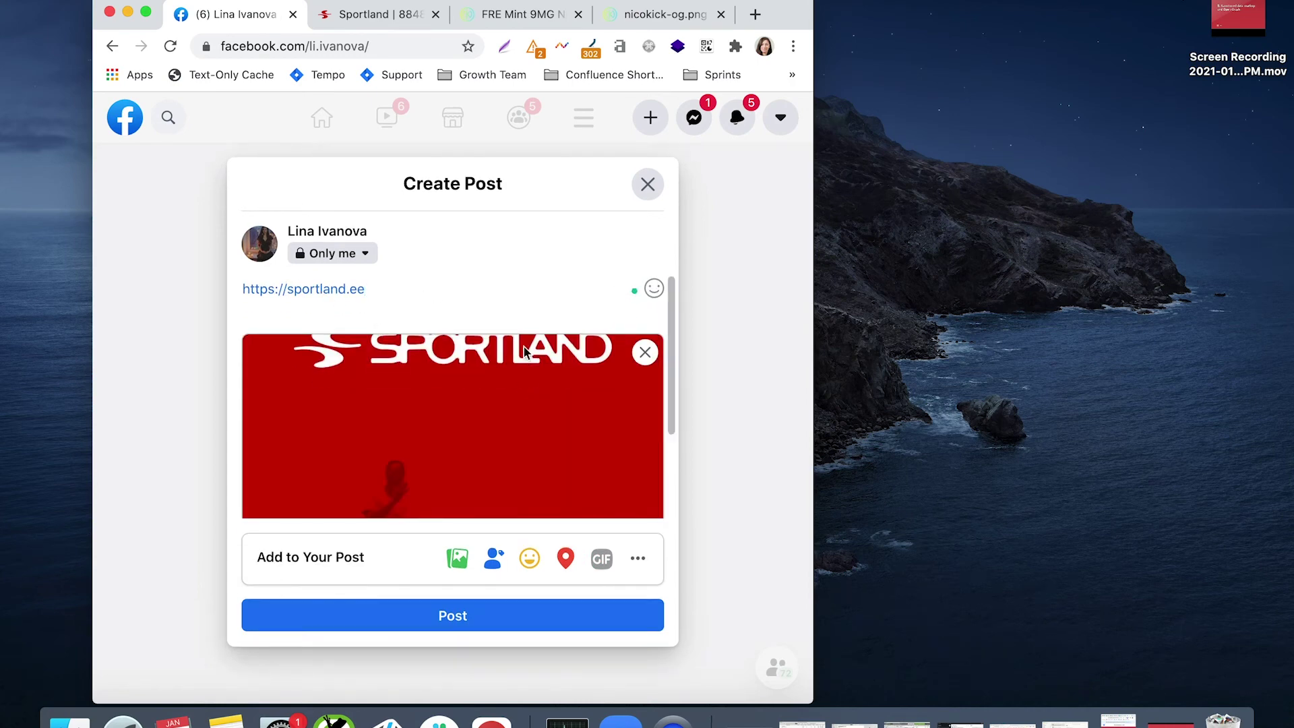
pyautogui.scroll(-3, 524, 346)
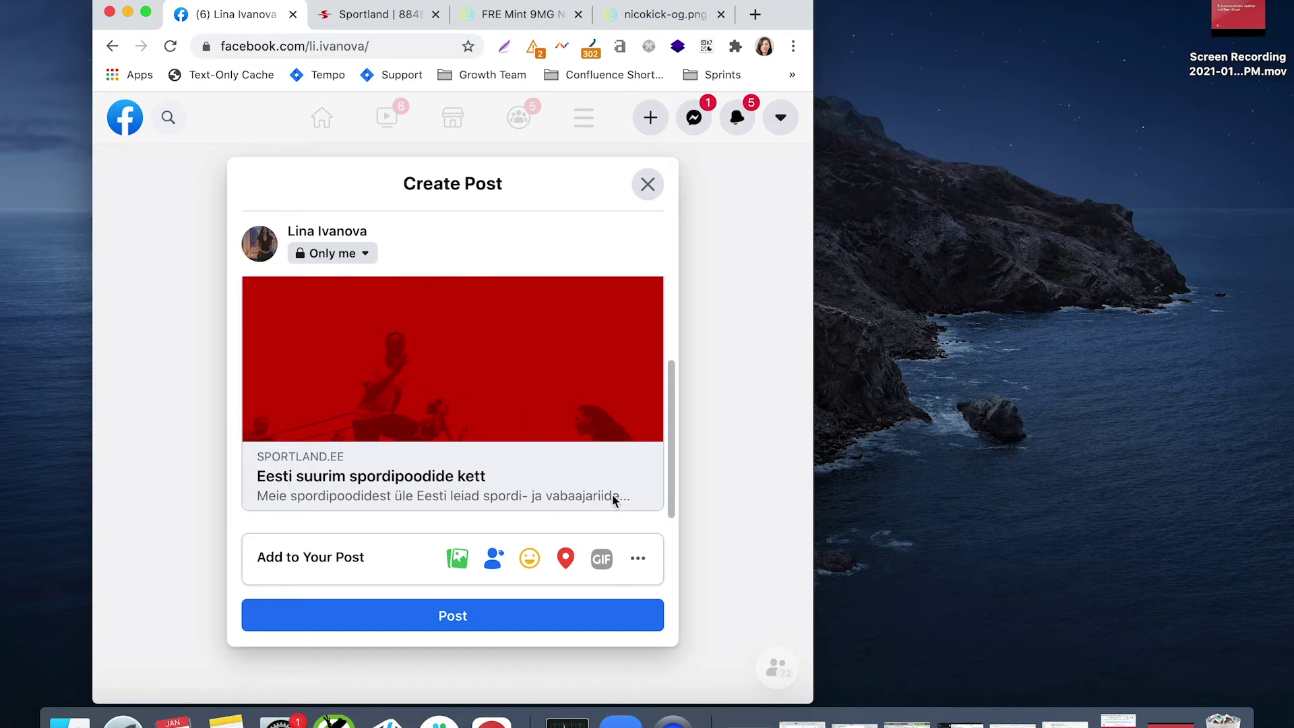
pyautogui.scroll(2, 612, 499)
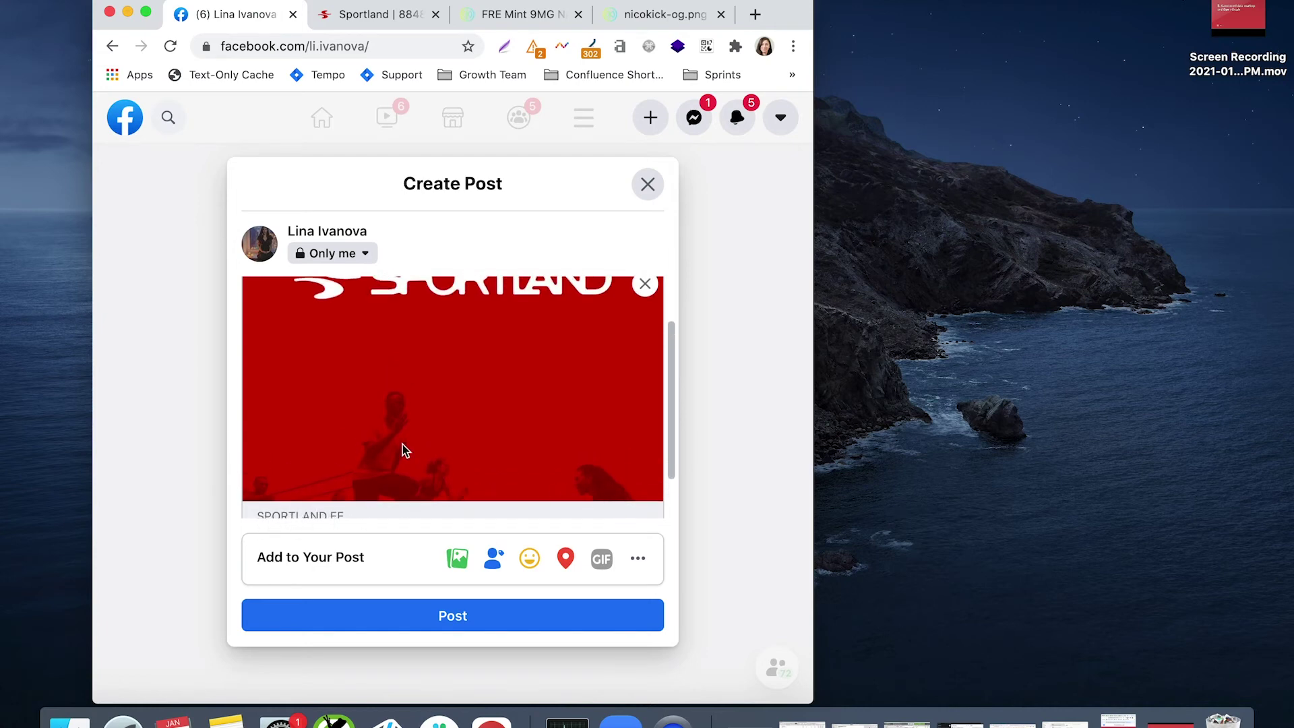
pyautogui.scroll(2, 402, 445)
pyautogui.scroll(-3, 494, 386)
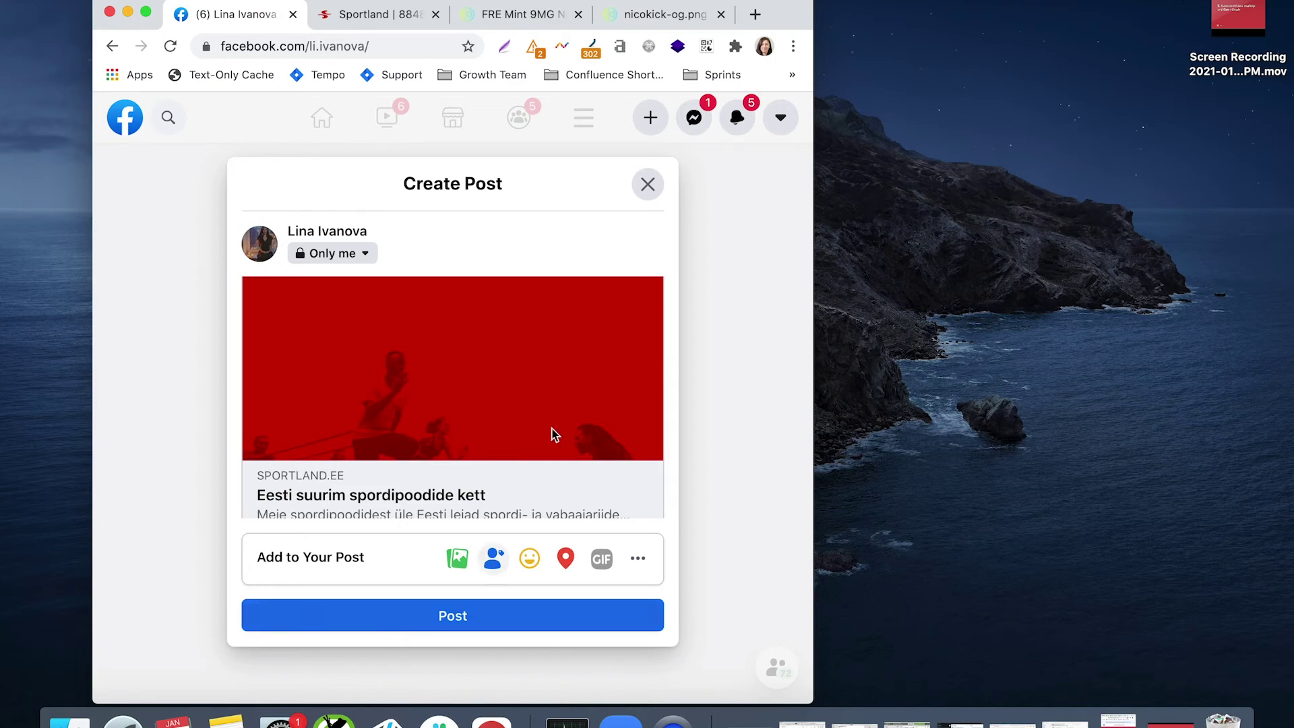
pyautogui.scroll(-1, 367, 457)
pyautogui.scroll(2, 367, 456)
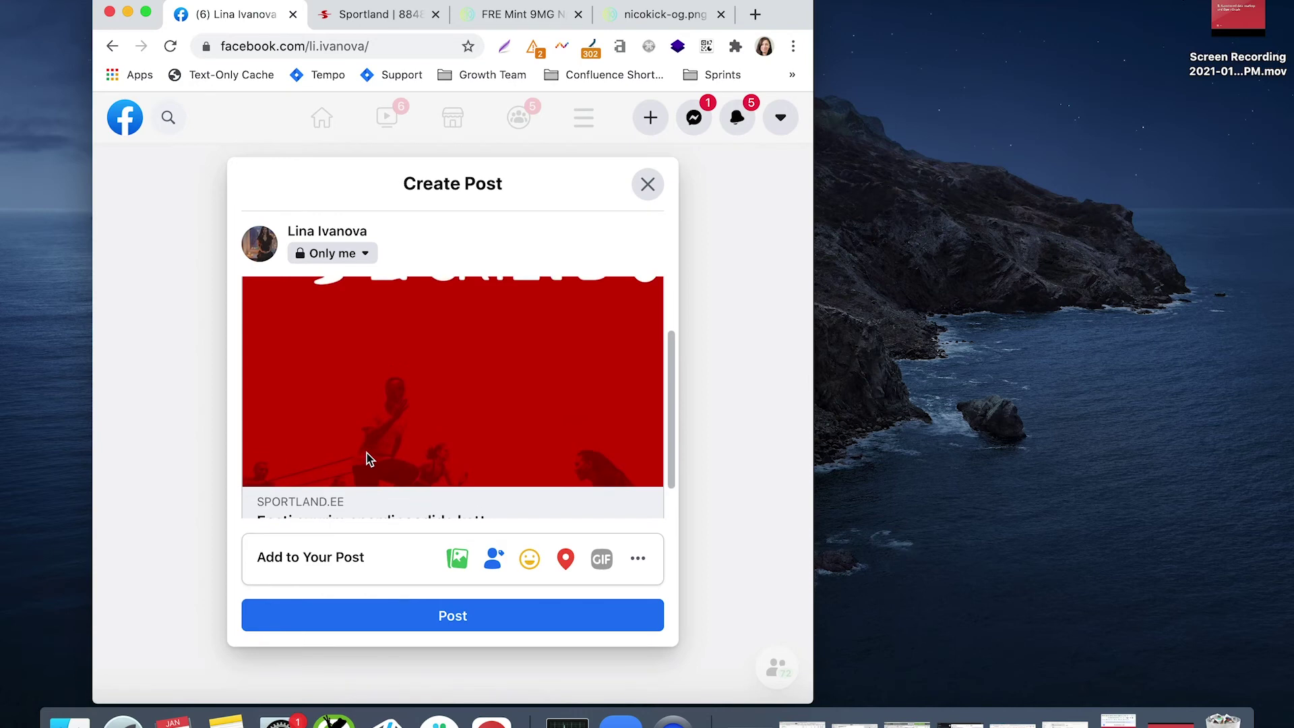
pyautogui.click(396, 622)
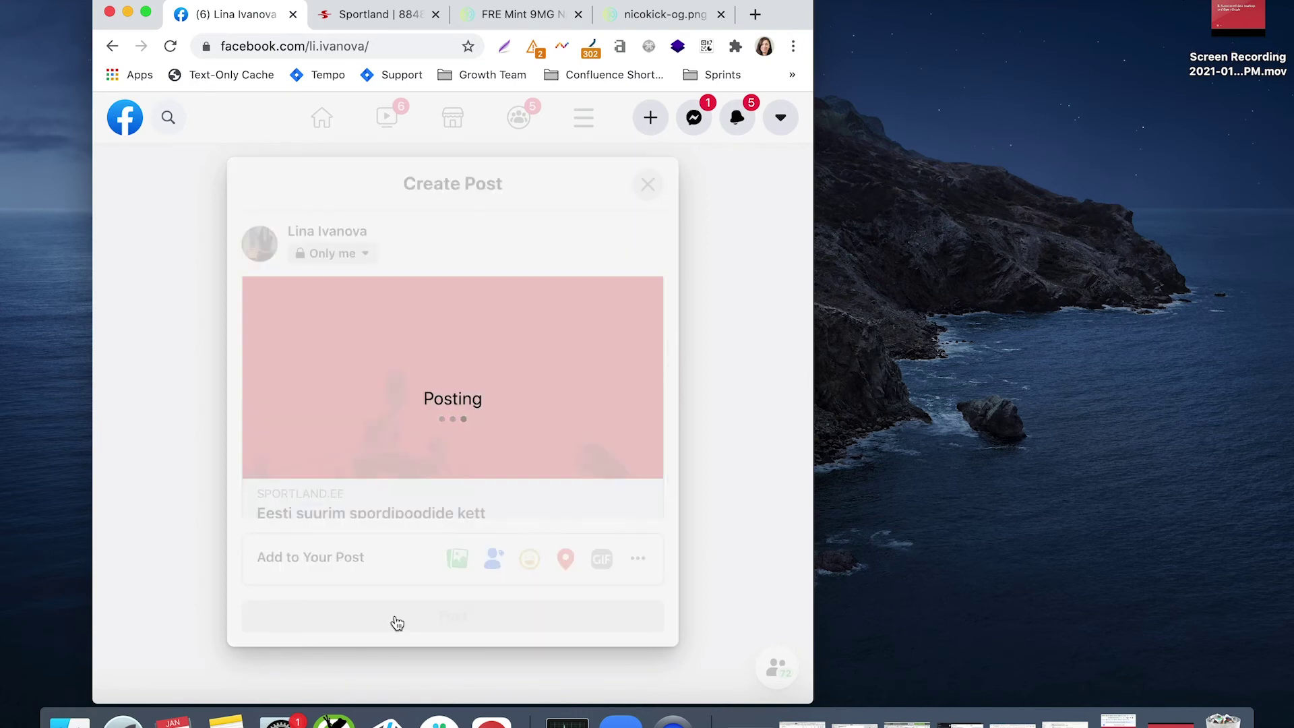
# Review the published post's 'Eesti suurim spordipoodide kett' preview, then right-click its sportland.ee link.
pyautogui.scroll(-1, 397, 621)
pyautogui.scroll(-5, 397, 621)
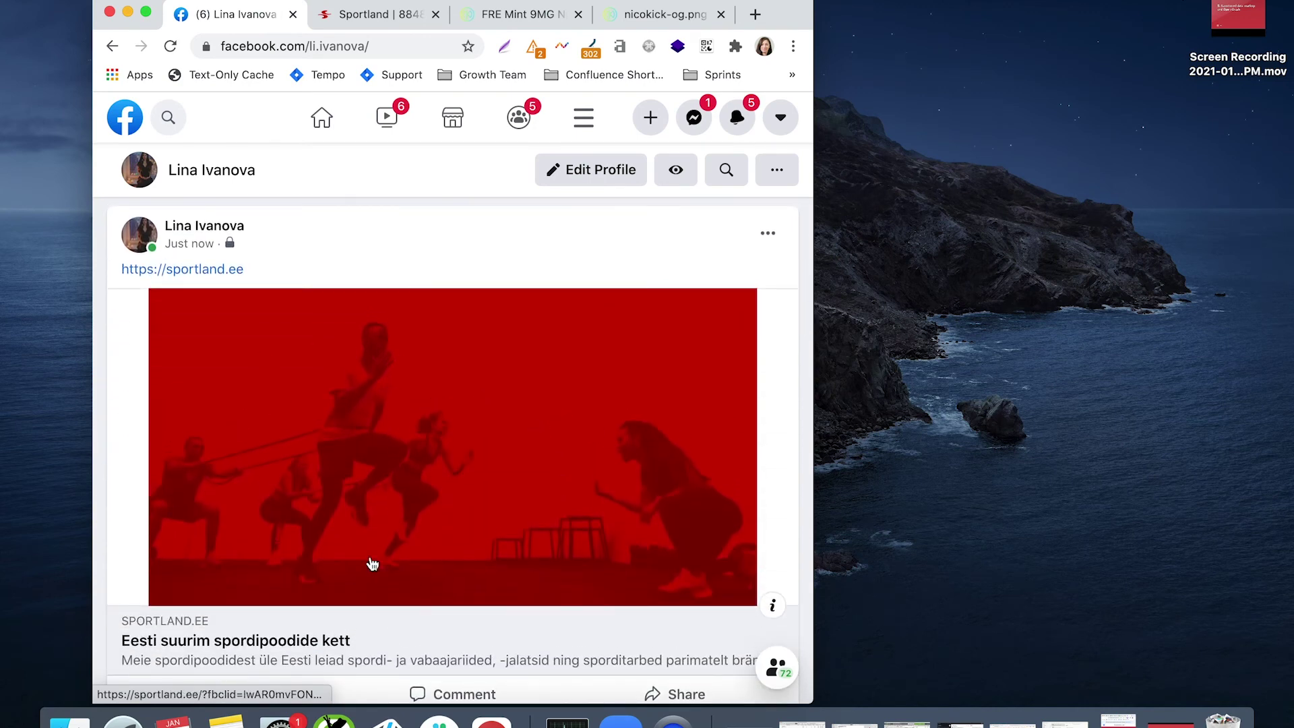
pyautogui.scroll(-1, 441, 583)
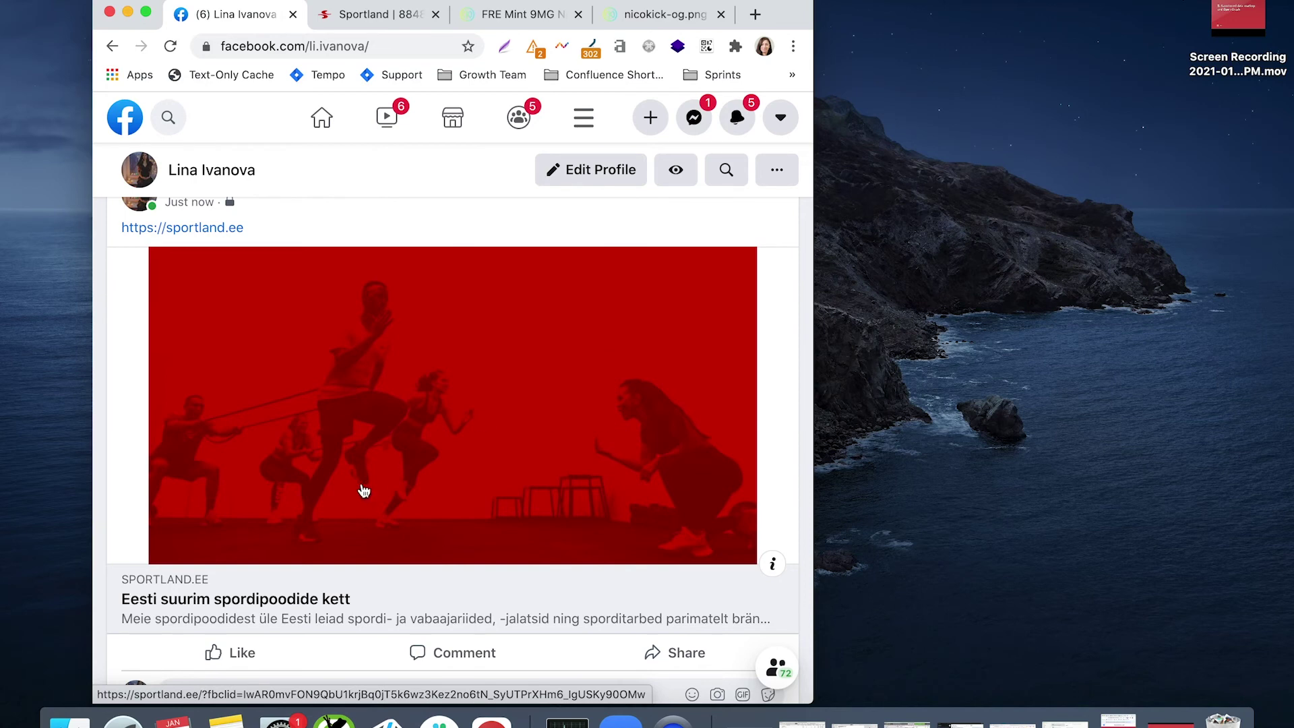
pyautogui.scroll(1, 568, 510)
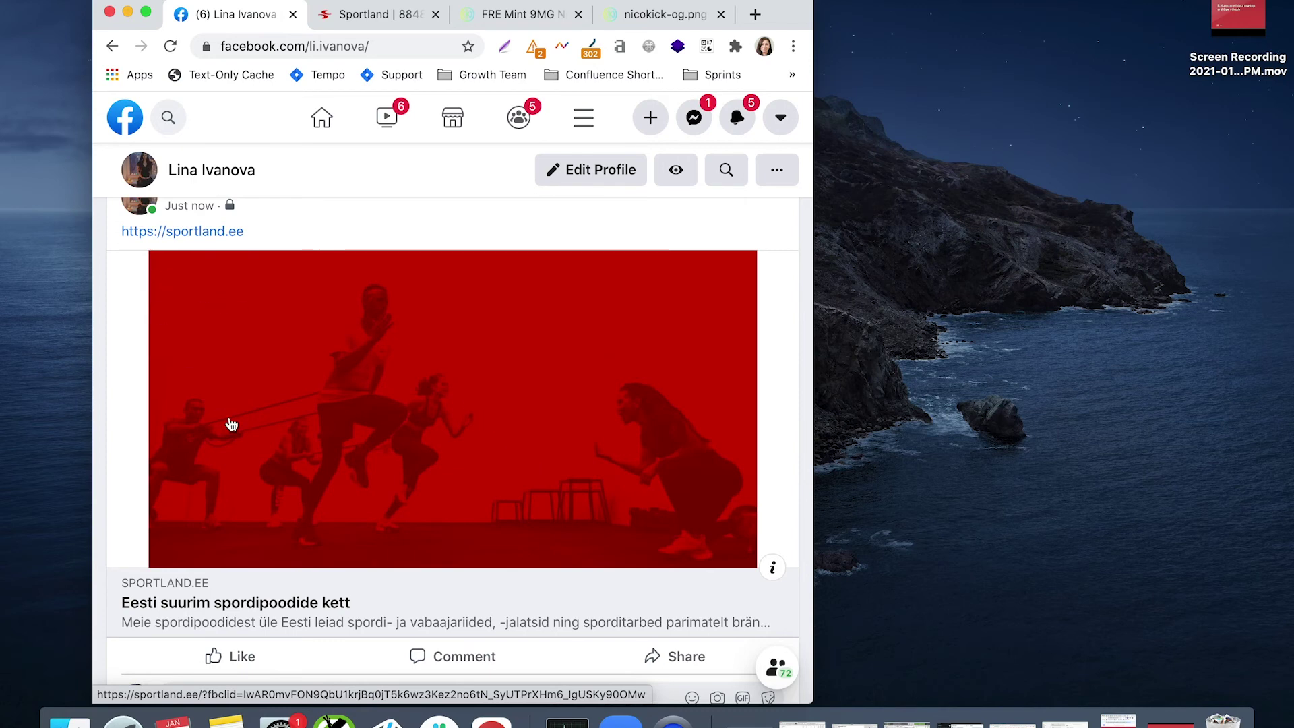
pyautogui.scroll(-1, 232, 424)
pyautogui.scroll(-5, 231, 424)
pyautogui.scroll(5, 231, 424)
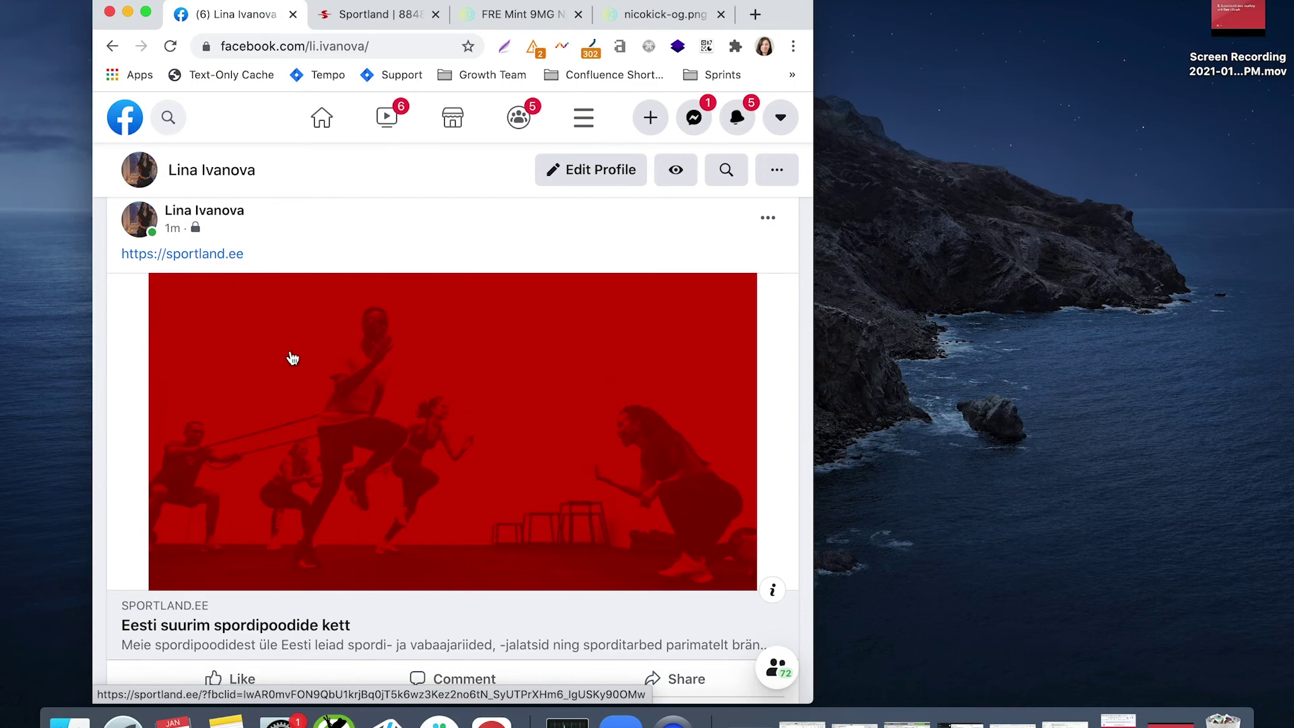
pyautogui.rightClick(227, 256)
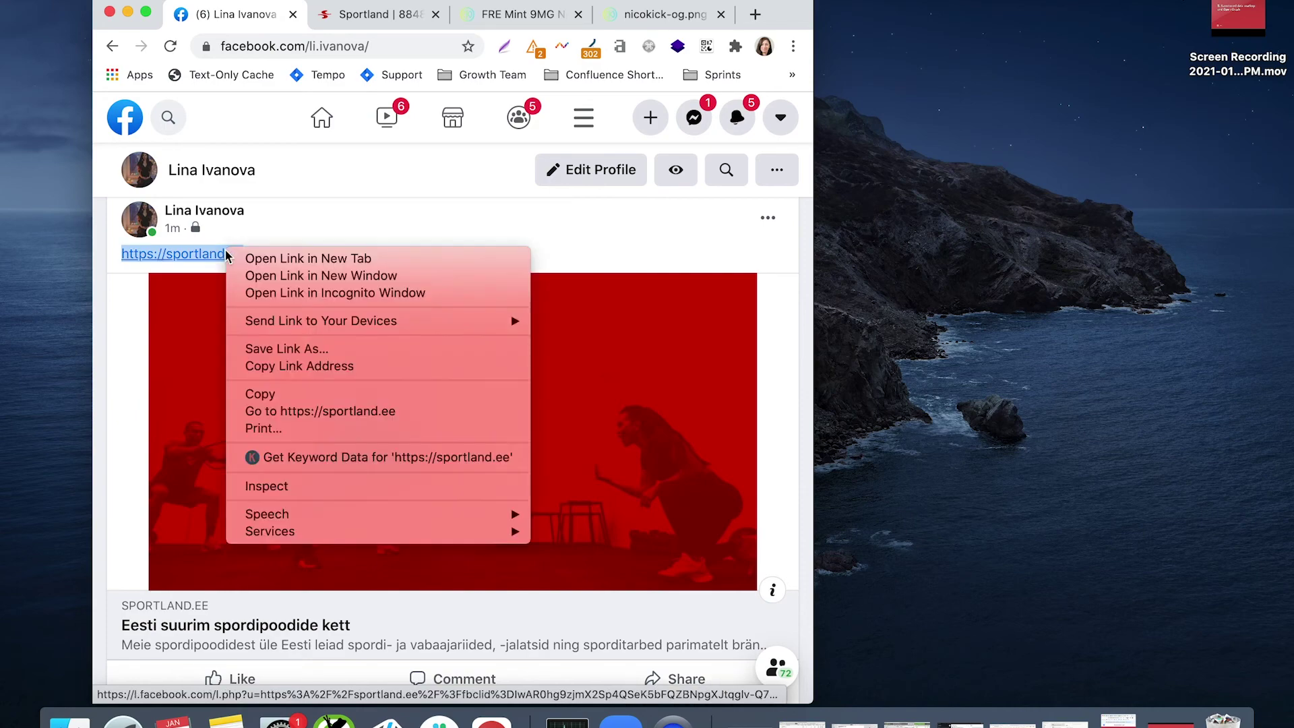
# Open the sportland.ee link in a new tab and inspect the homepage in DevTools.
pyautogui.click(273, 258)
pyautogui.click(432, 14)
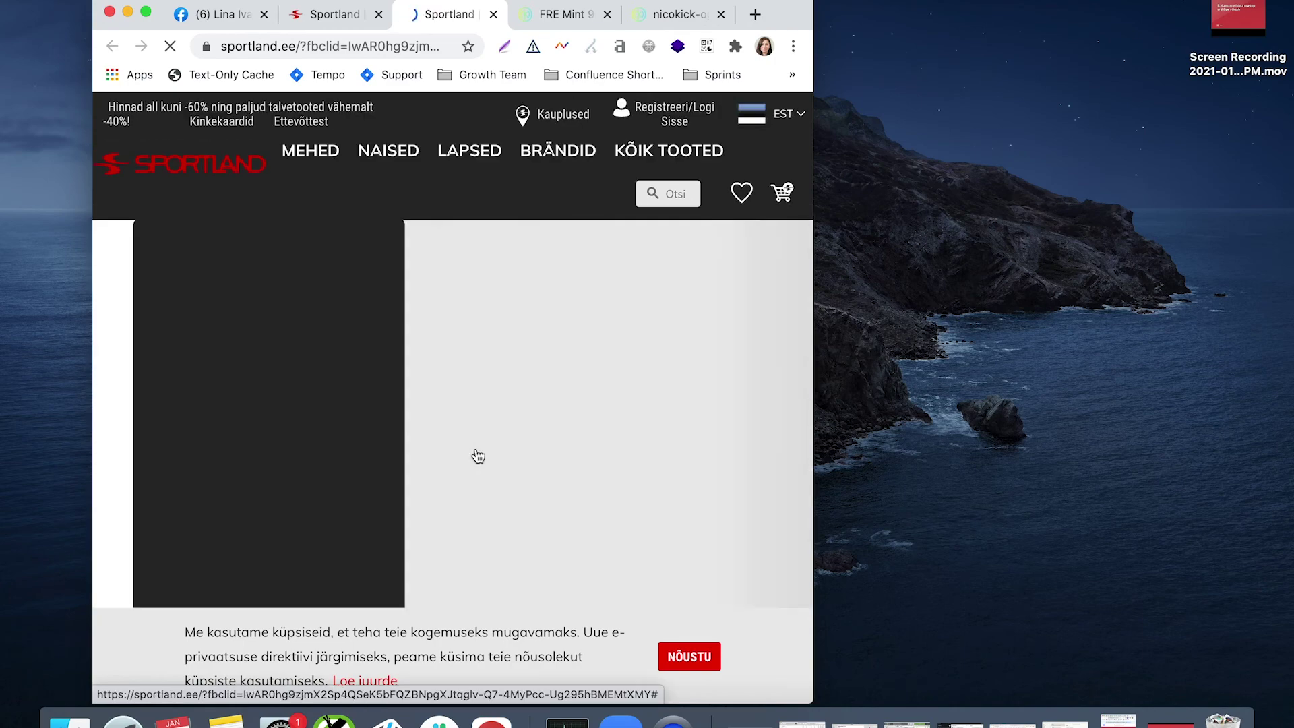
pyautogui.rightClick(478, 456)
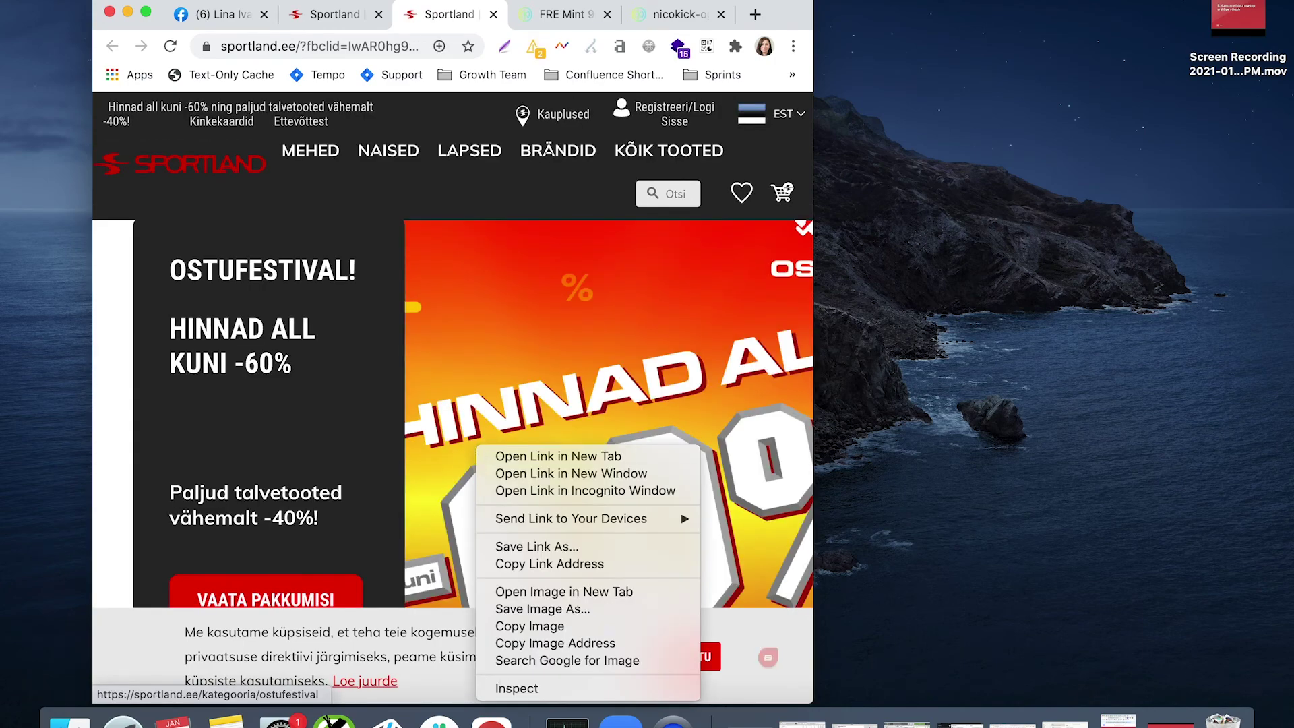
pyautogui.click(547, 691)
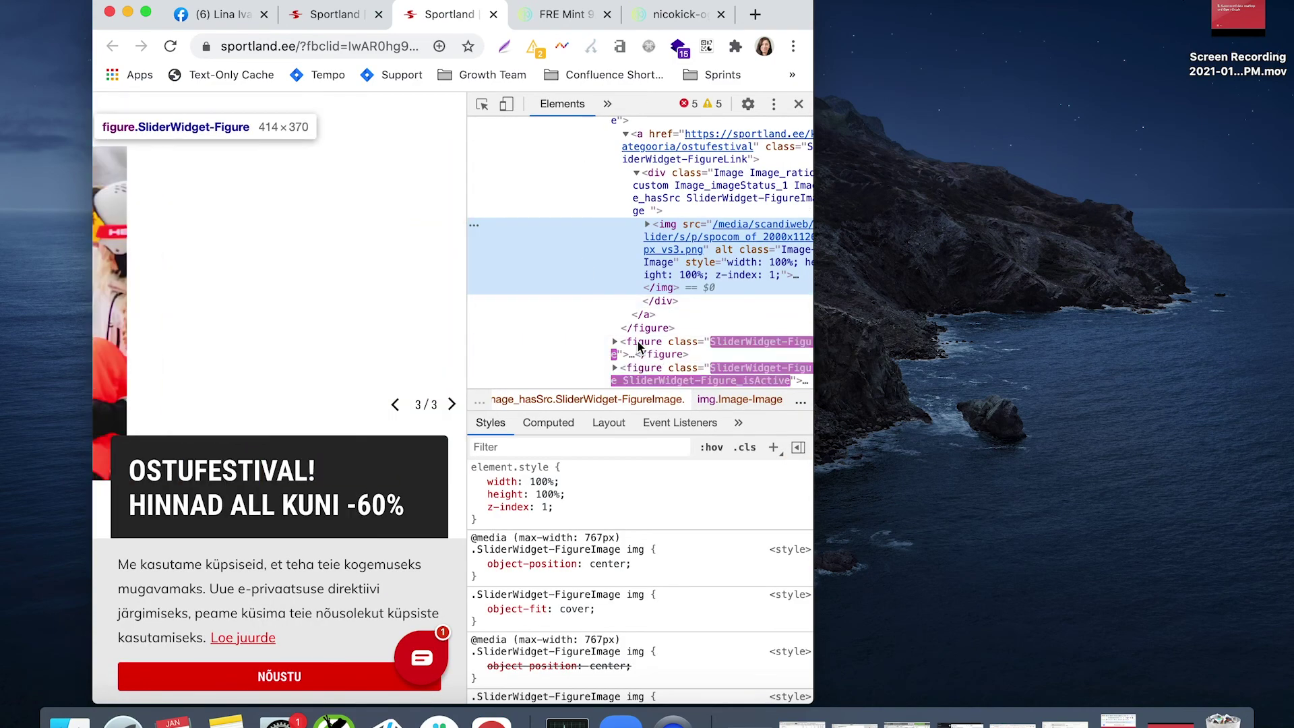
# Search the source for 'og:' and select the og:image content URL.
pyautogui.press('super+f')
pyautogui.write('og:')
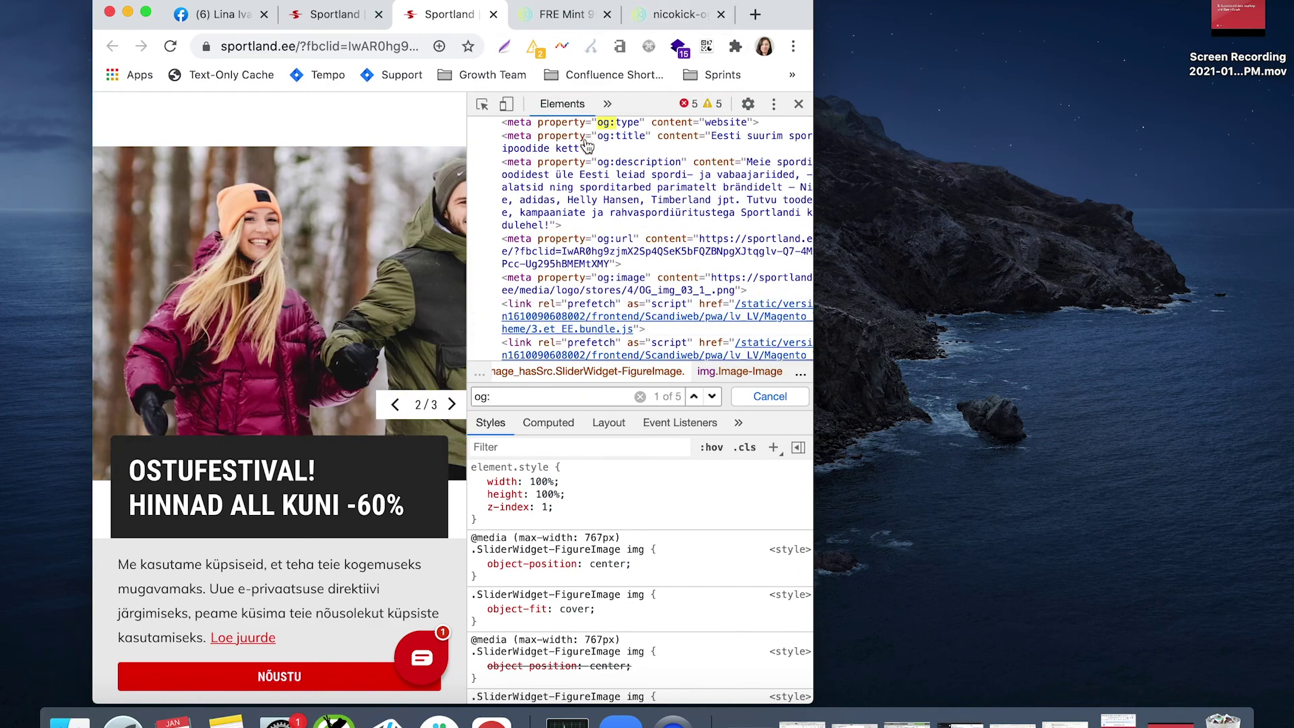
pyautogui.hscroll(1, 537, 161)
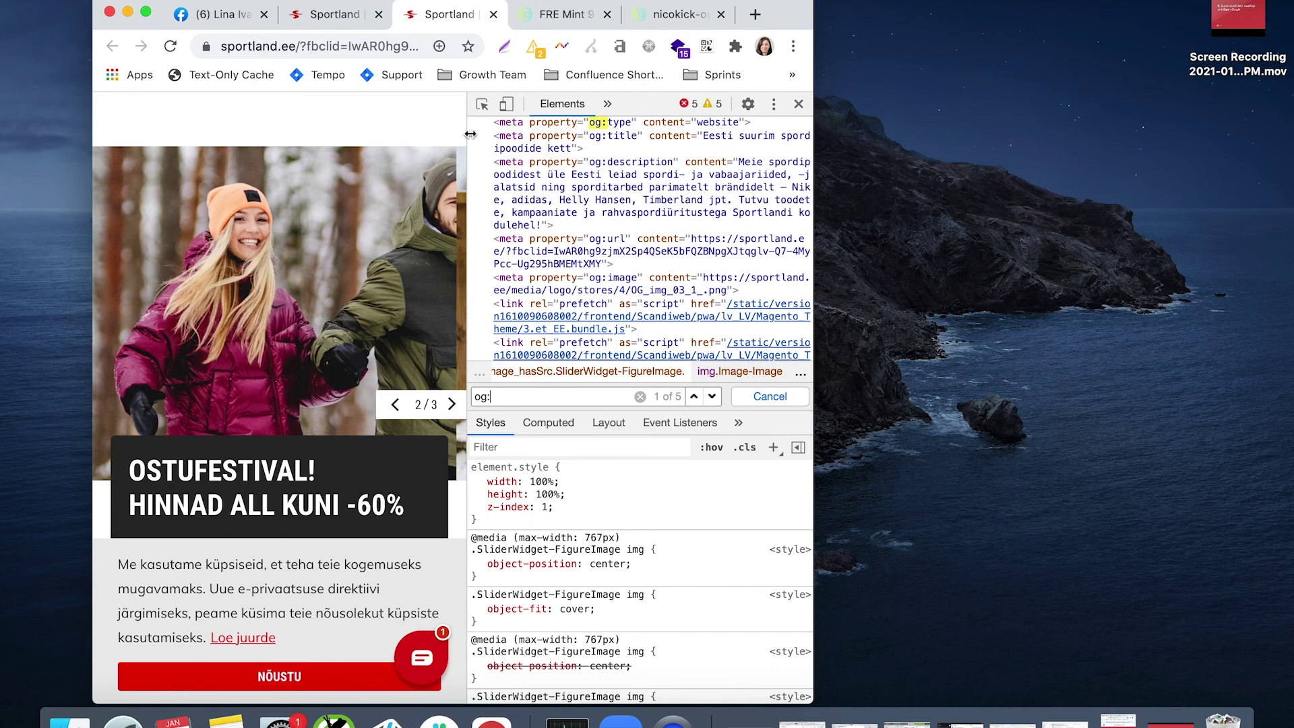
pyautogui.moveTo(467, 151); pyautogui.dragTo(306, 155)
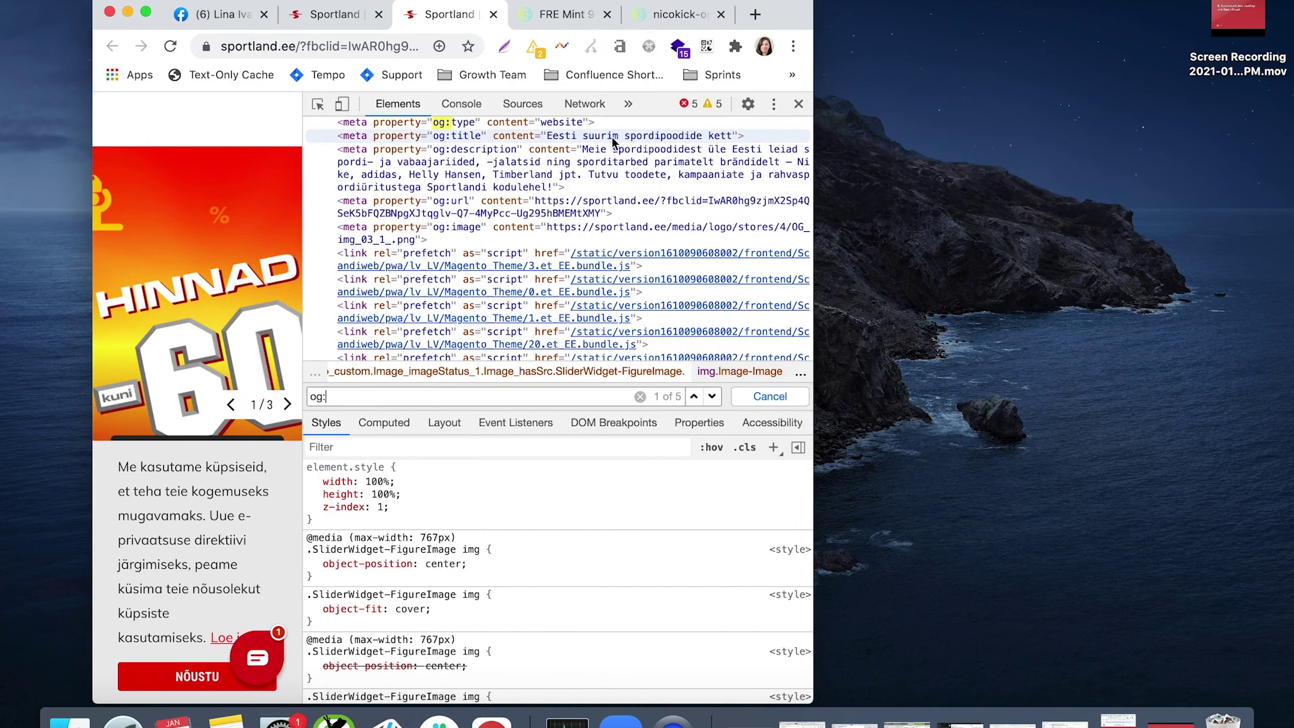
pyautogui.scroll(2, 606, 138)
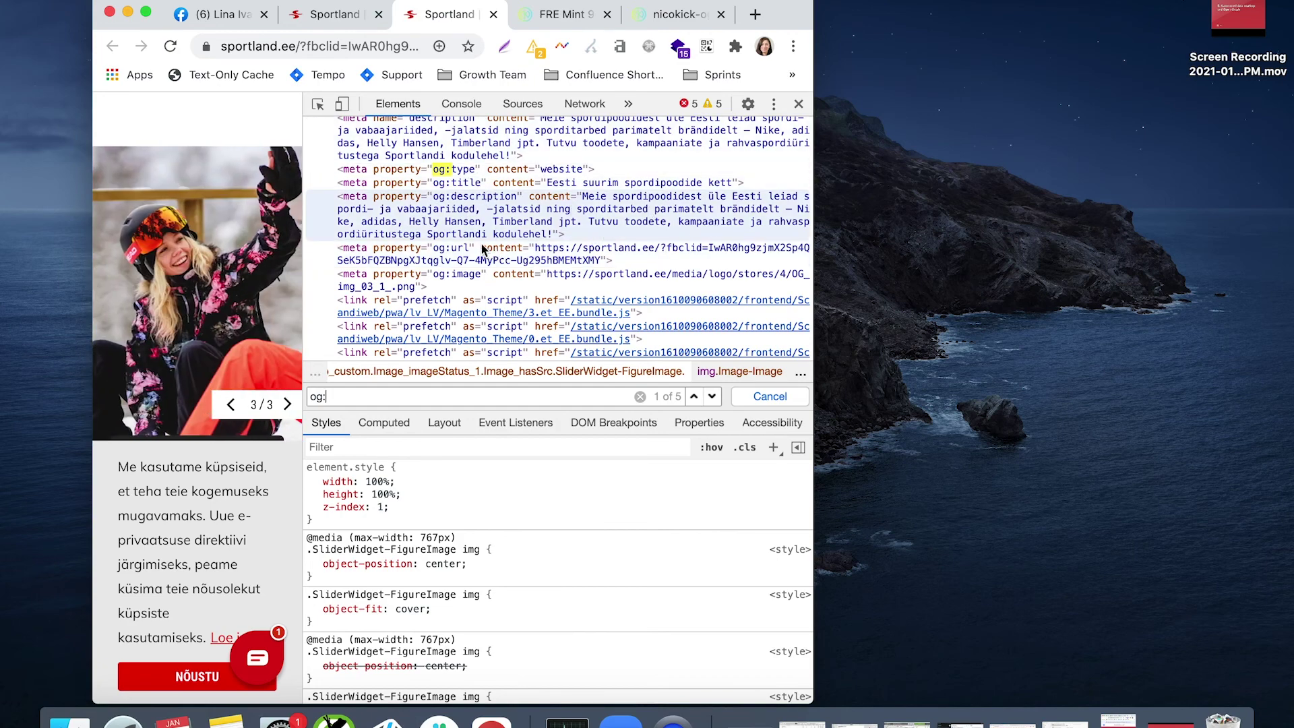
pyautogui.scroll(-1, 555, 222)
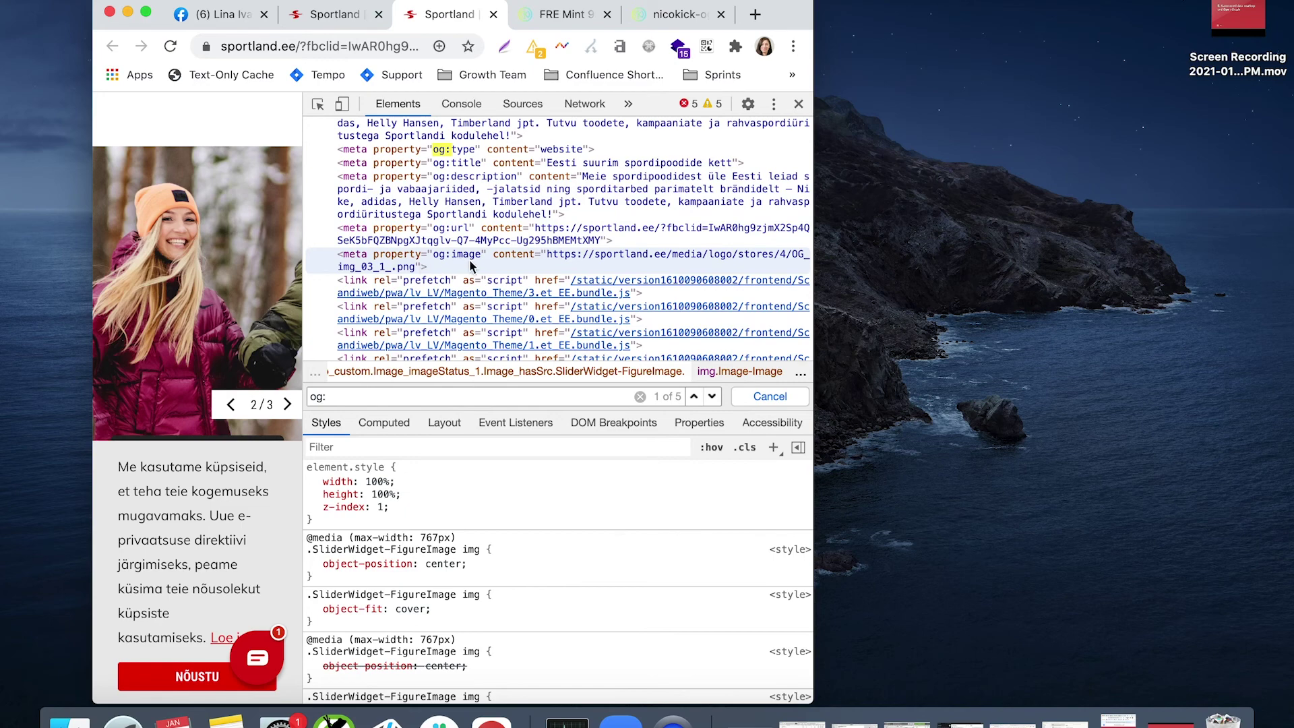
pyautogui.click(580, 255)
pyautogui.doubleClick(580, 255)
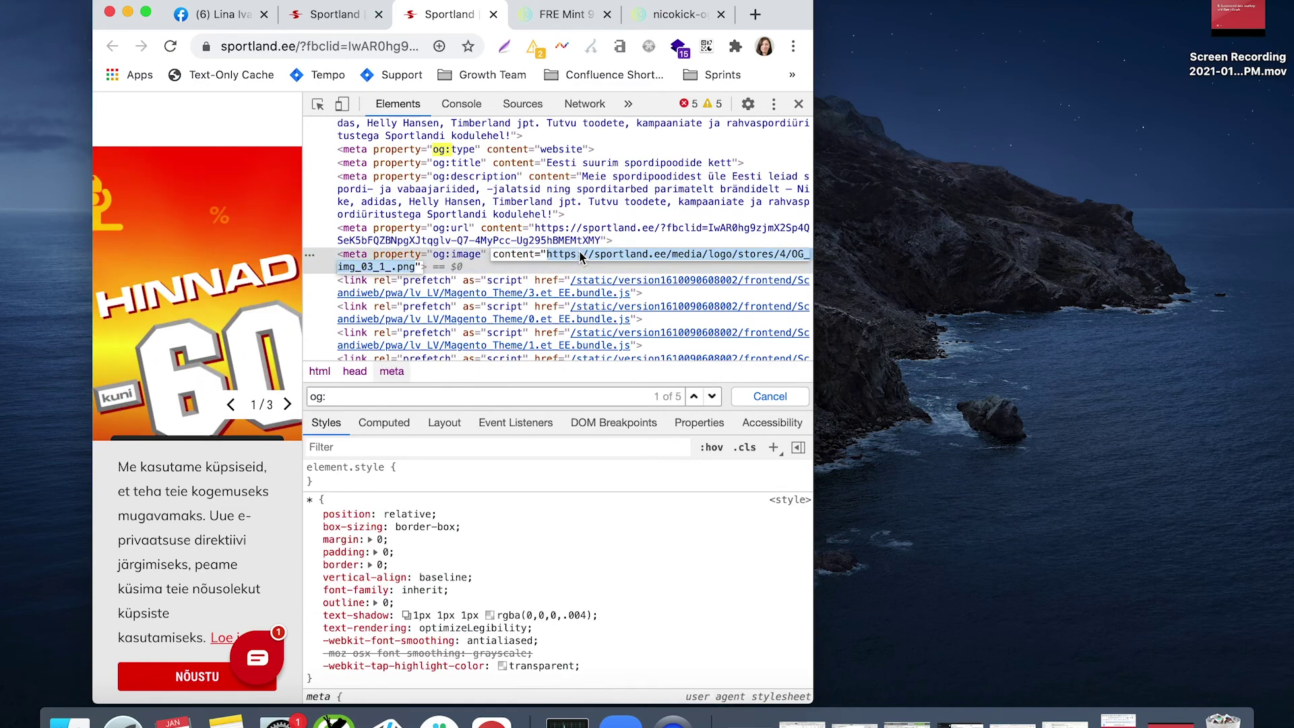
# Load the og:image URL (OG_img_03_1_.png) in the address bar, then return to Facebook.
pyautogui.click(340, 44)
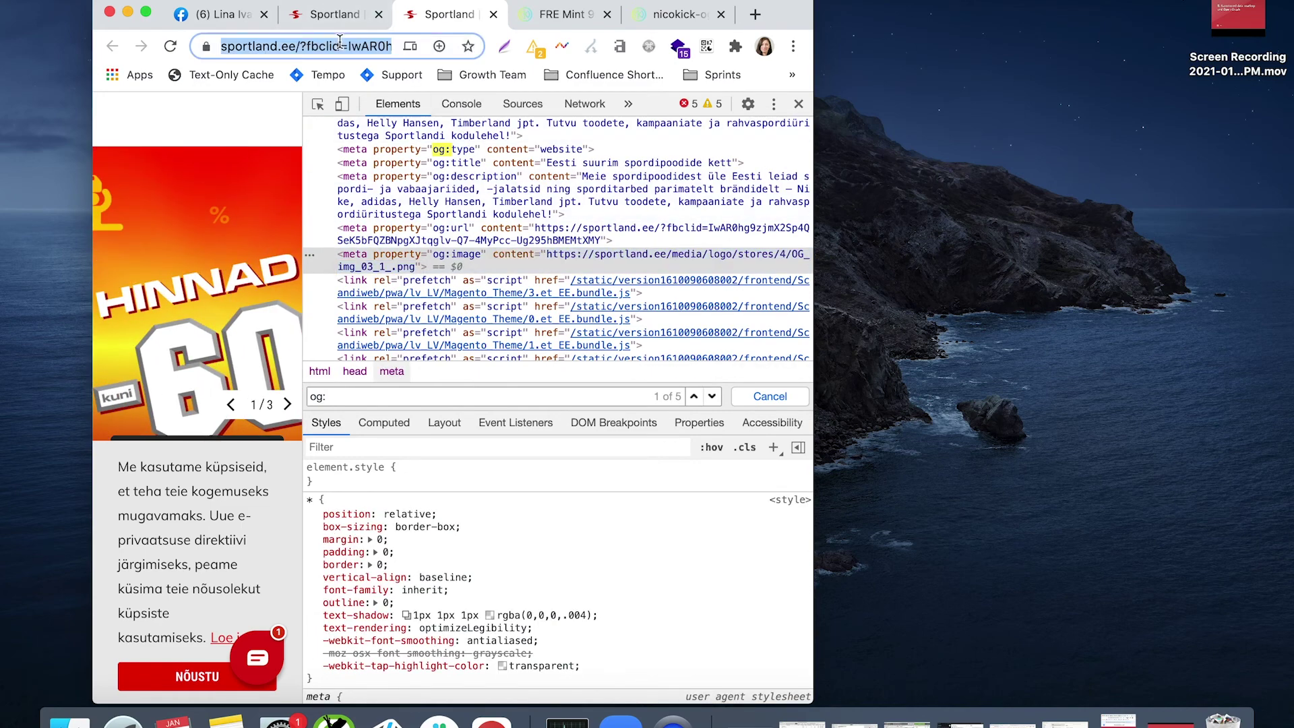
pyautogui.write('https://sportland.ee/media/logo/stores/4/OG_img_03_1_.png')
pyautogui.press('Return')
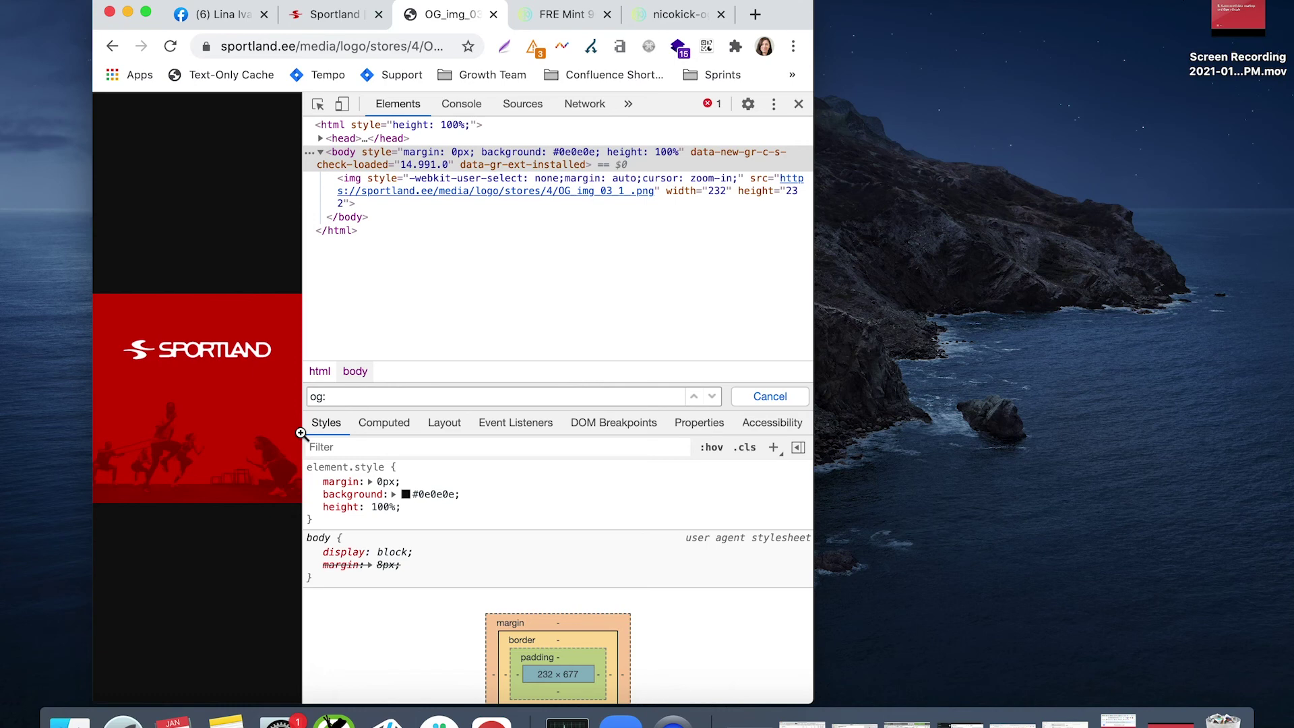
pyautogui.click(217, 16)
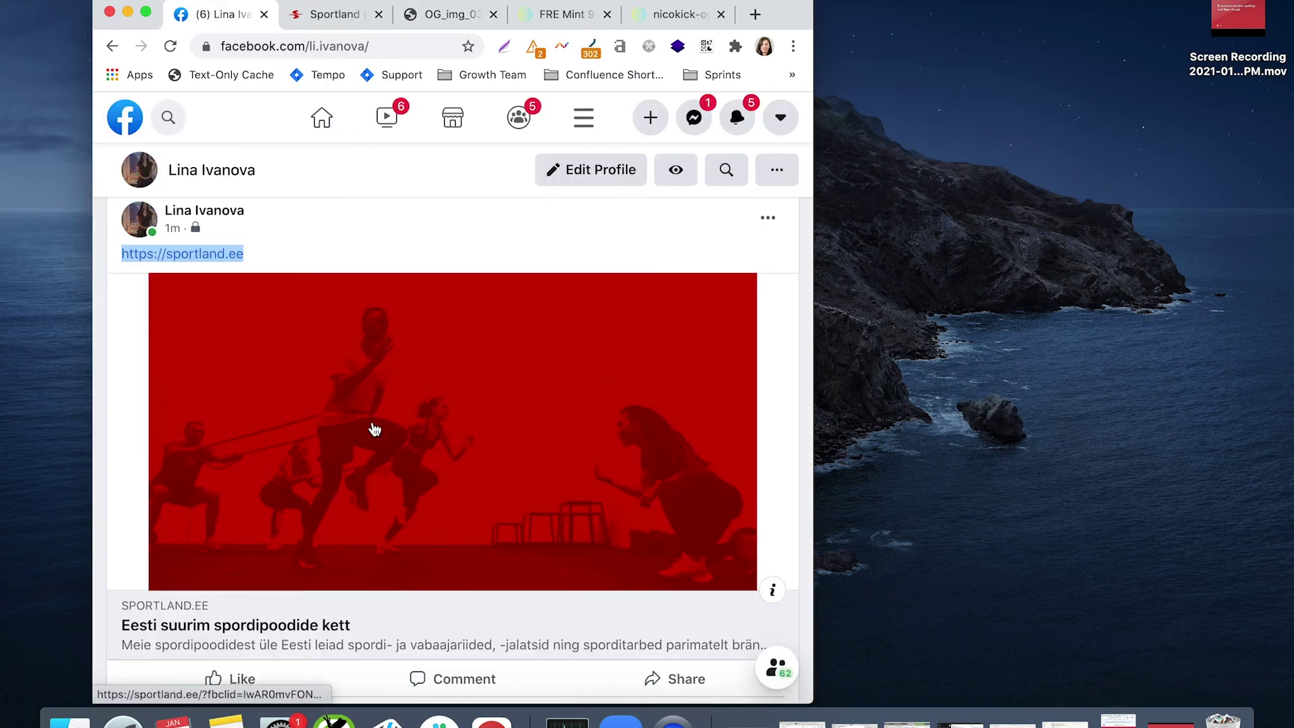
# Scroll past the parka post to the December 19 link posts, including hotme.ca's image-less preview.
pyautogui.scroll(-1, 375, 430)
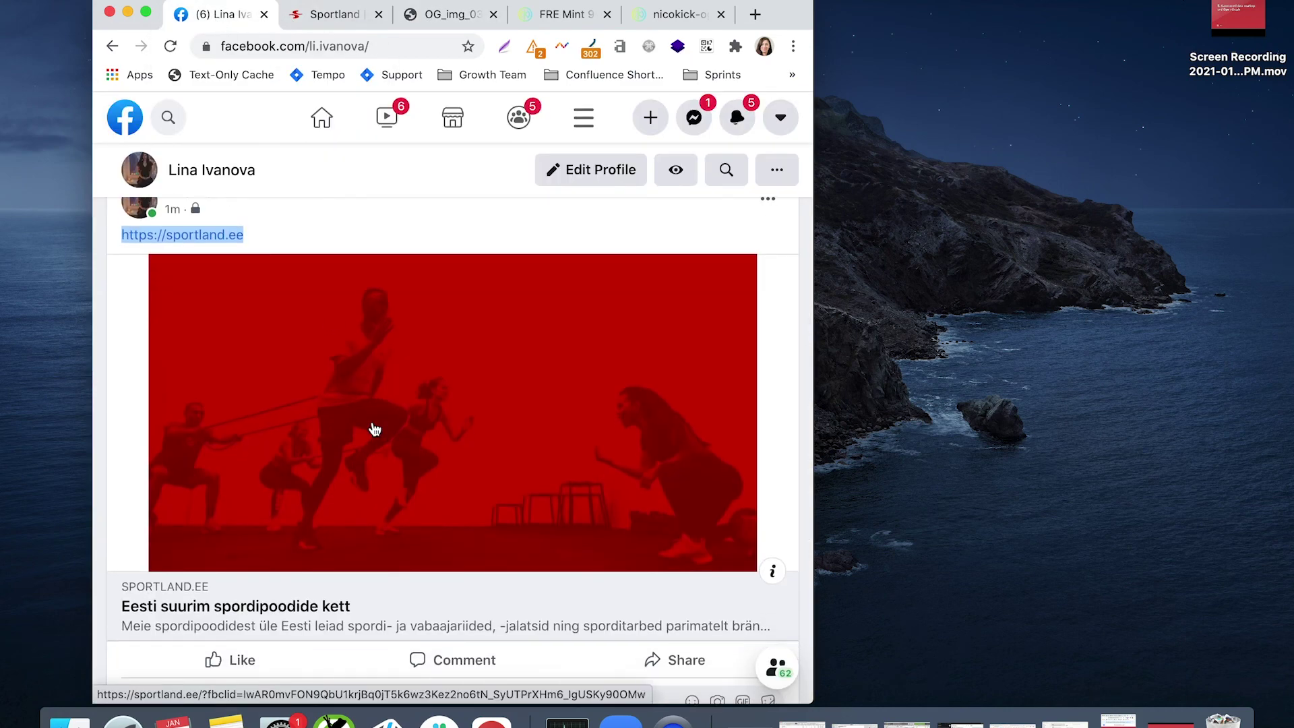
pyautogui.scroll(-2, 373, 427)
pyautogui.scroll(1, 381, 429)
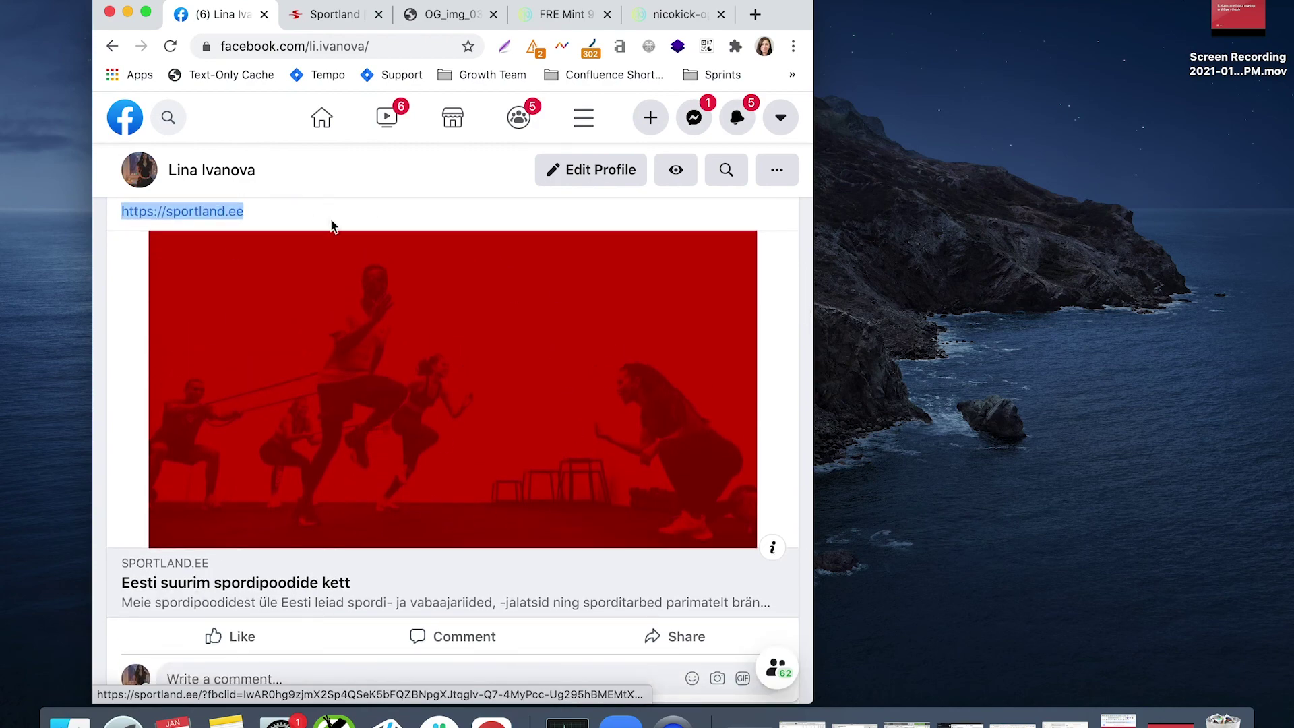
pyautogui.scroll(-8, 385, 513)
pyautogui.scroll(-15, 384, 512)
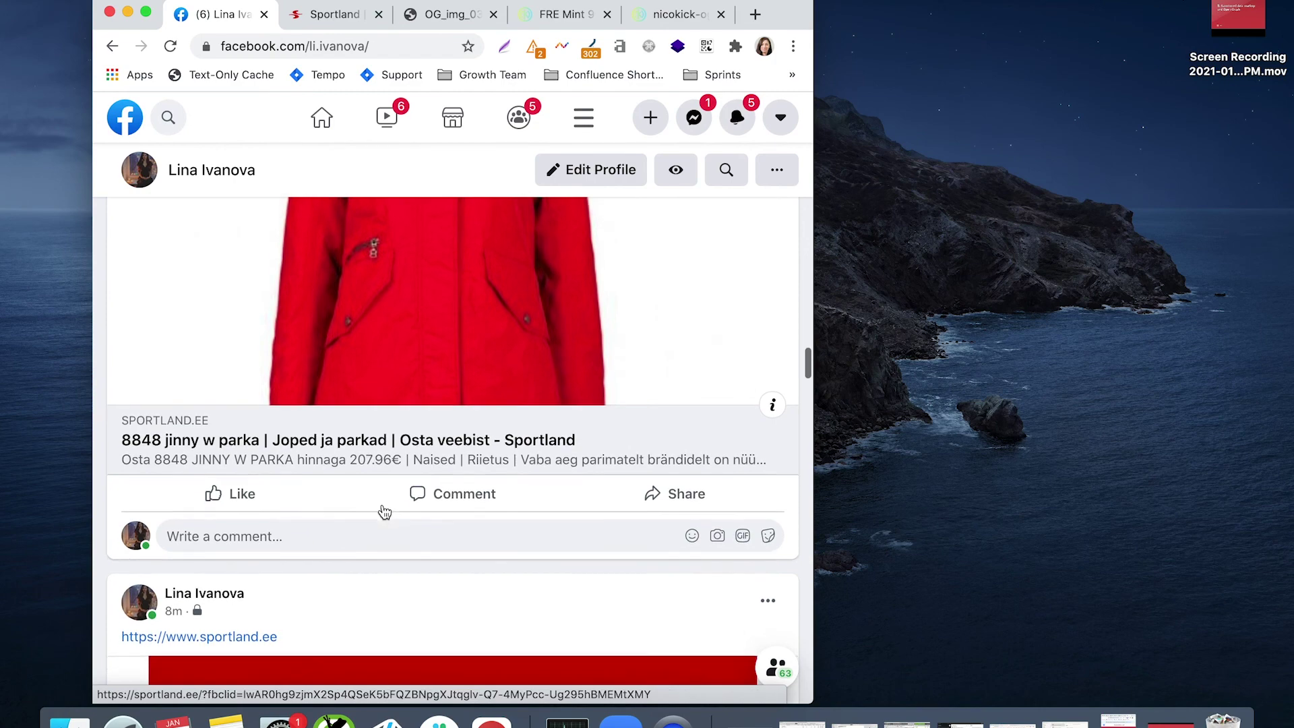
pyautogui.scroll(-20, 382, 506)
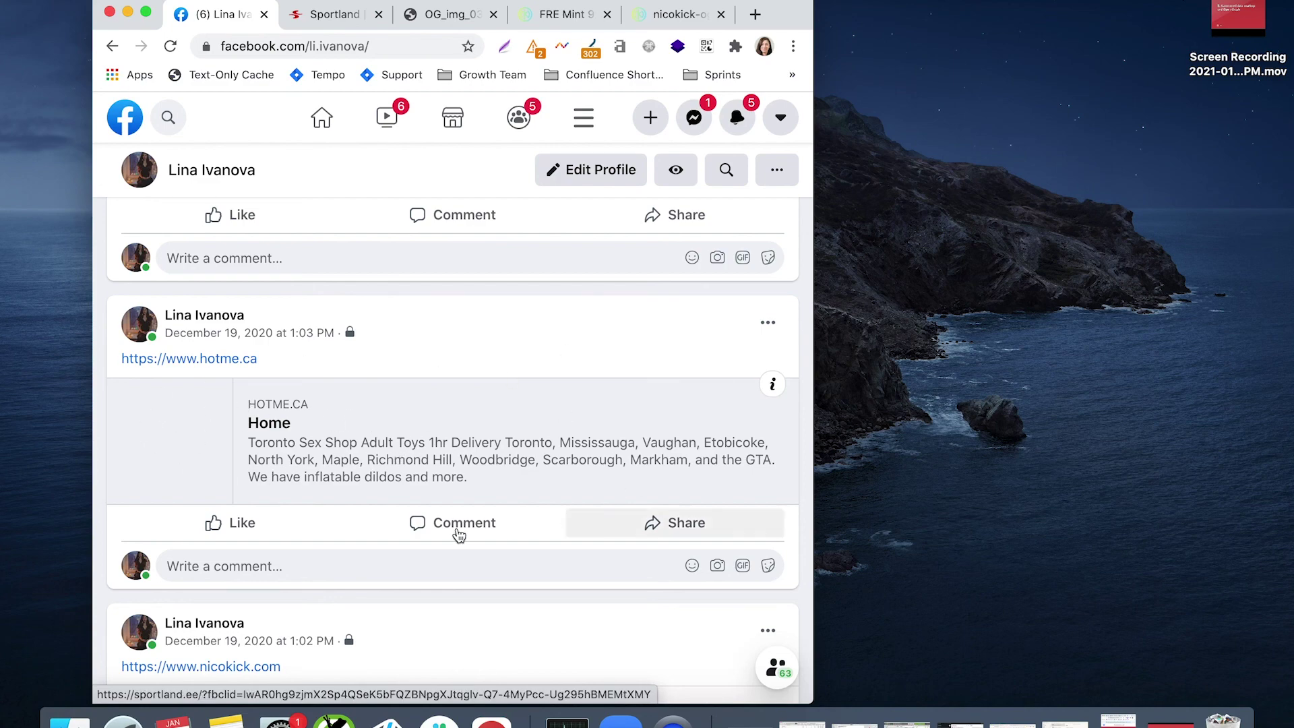
pyautogui.scroll(8, 491, 358)
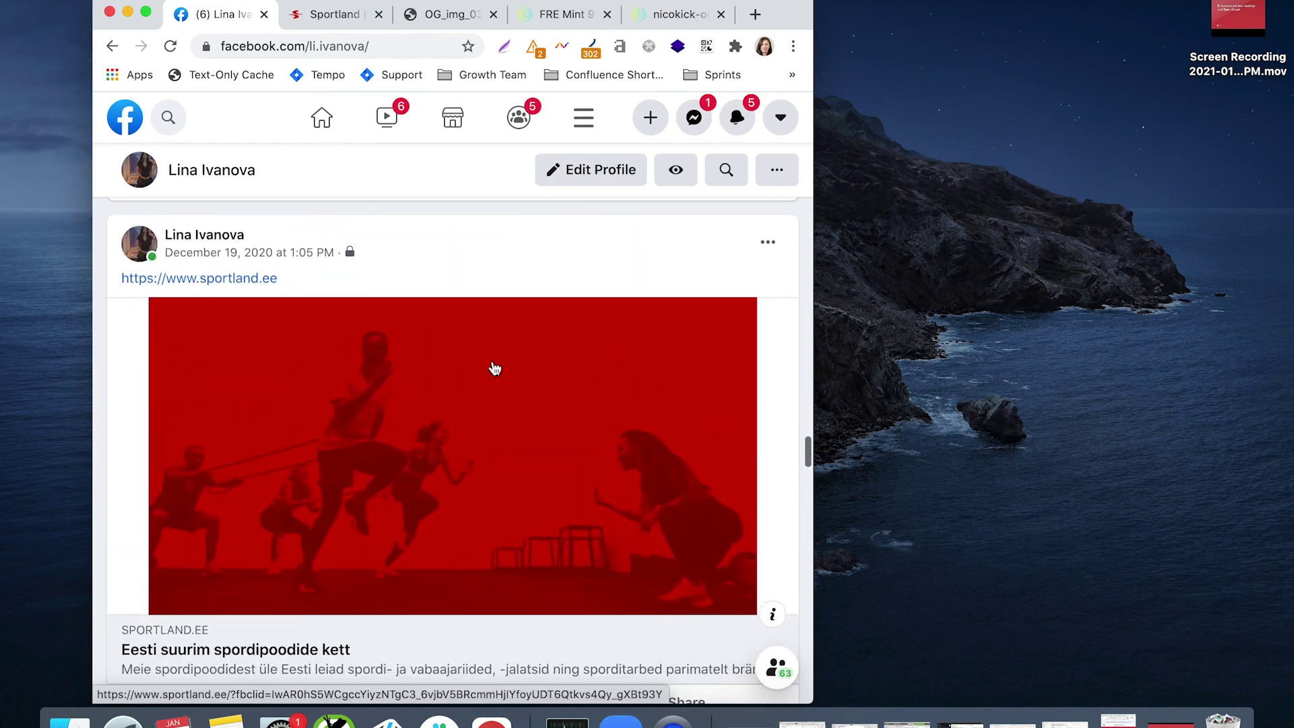
pyautogui.scroll(-2, 497, 378)
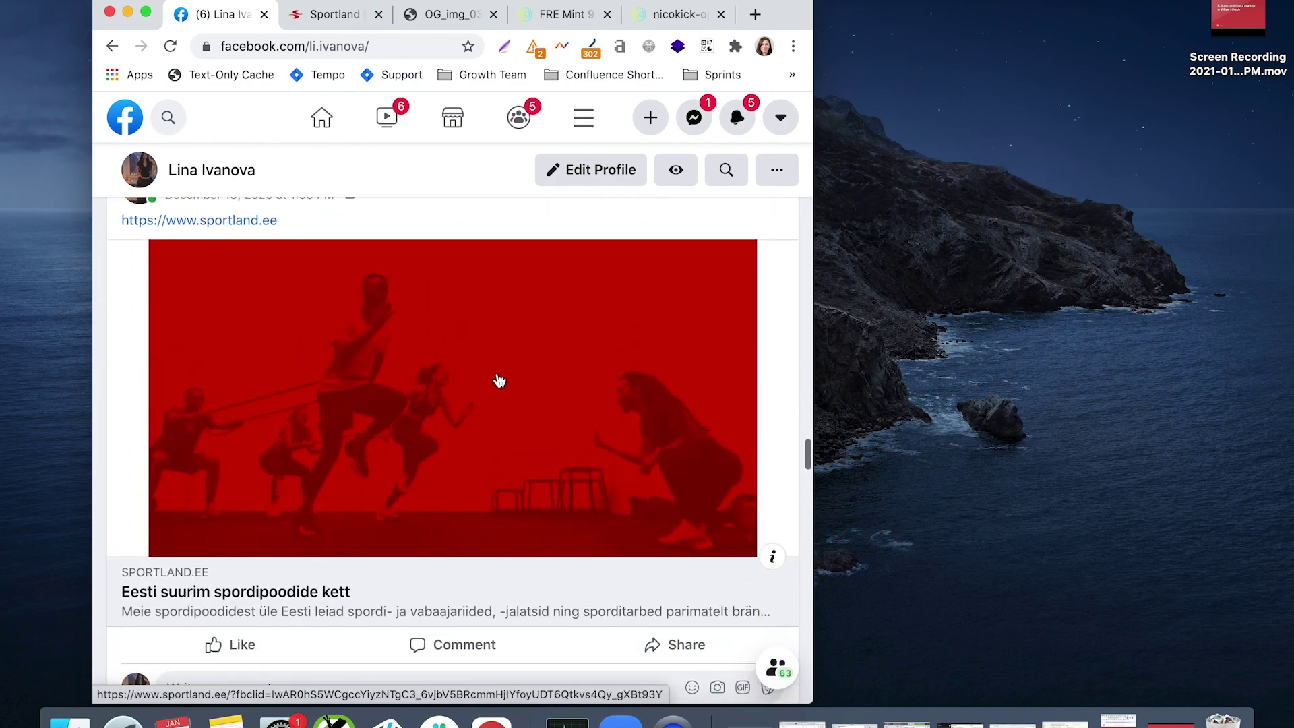